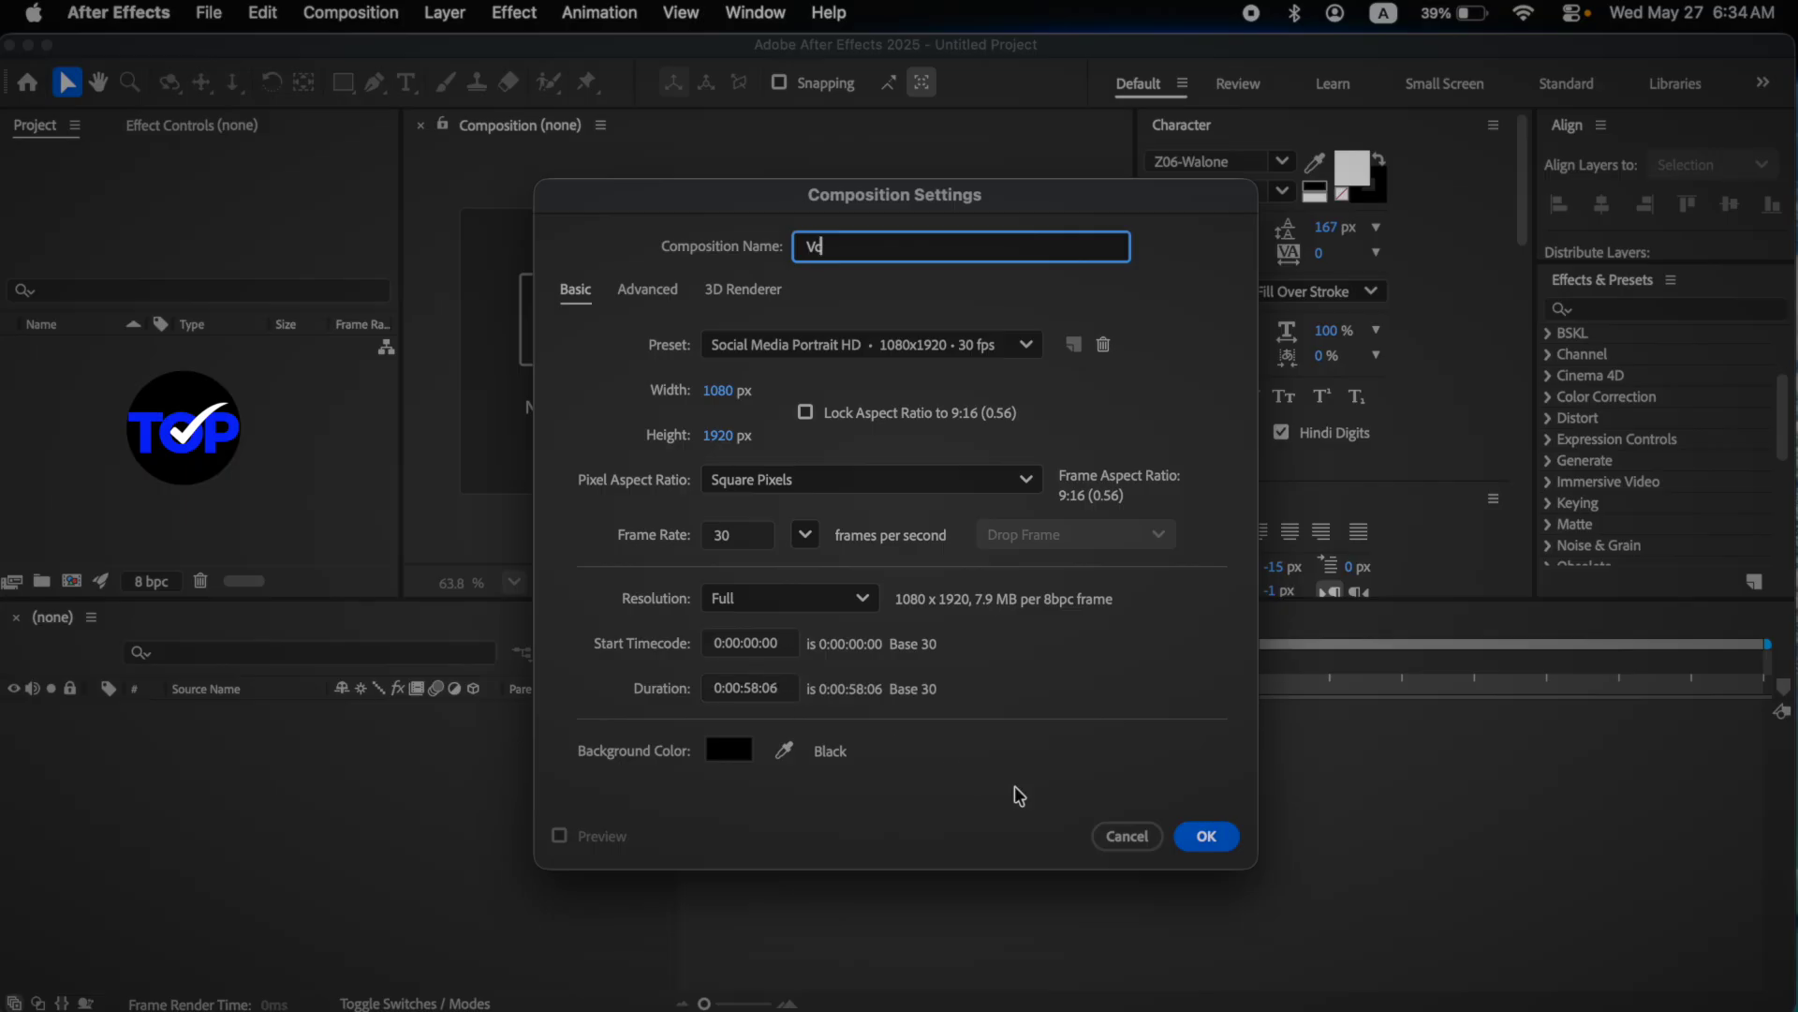
# Step: Create the 1080x1920 composition named Vc at 30 fps with a duration of 0:00:58:06
pyautogui.click(1210, 835)
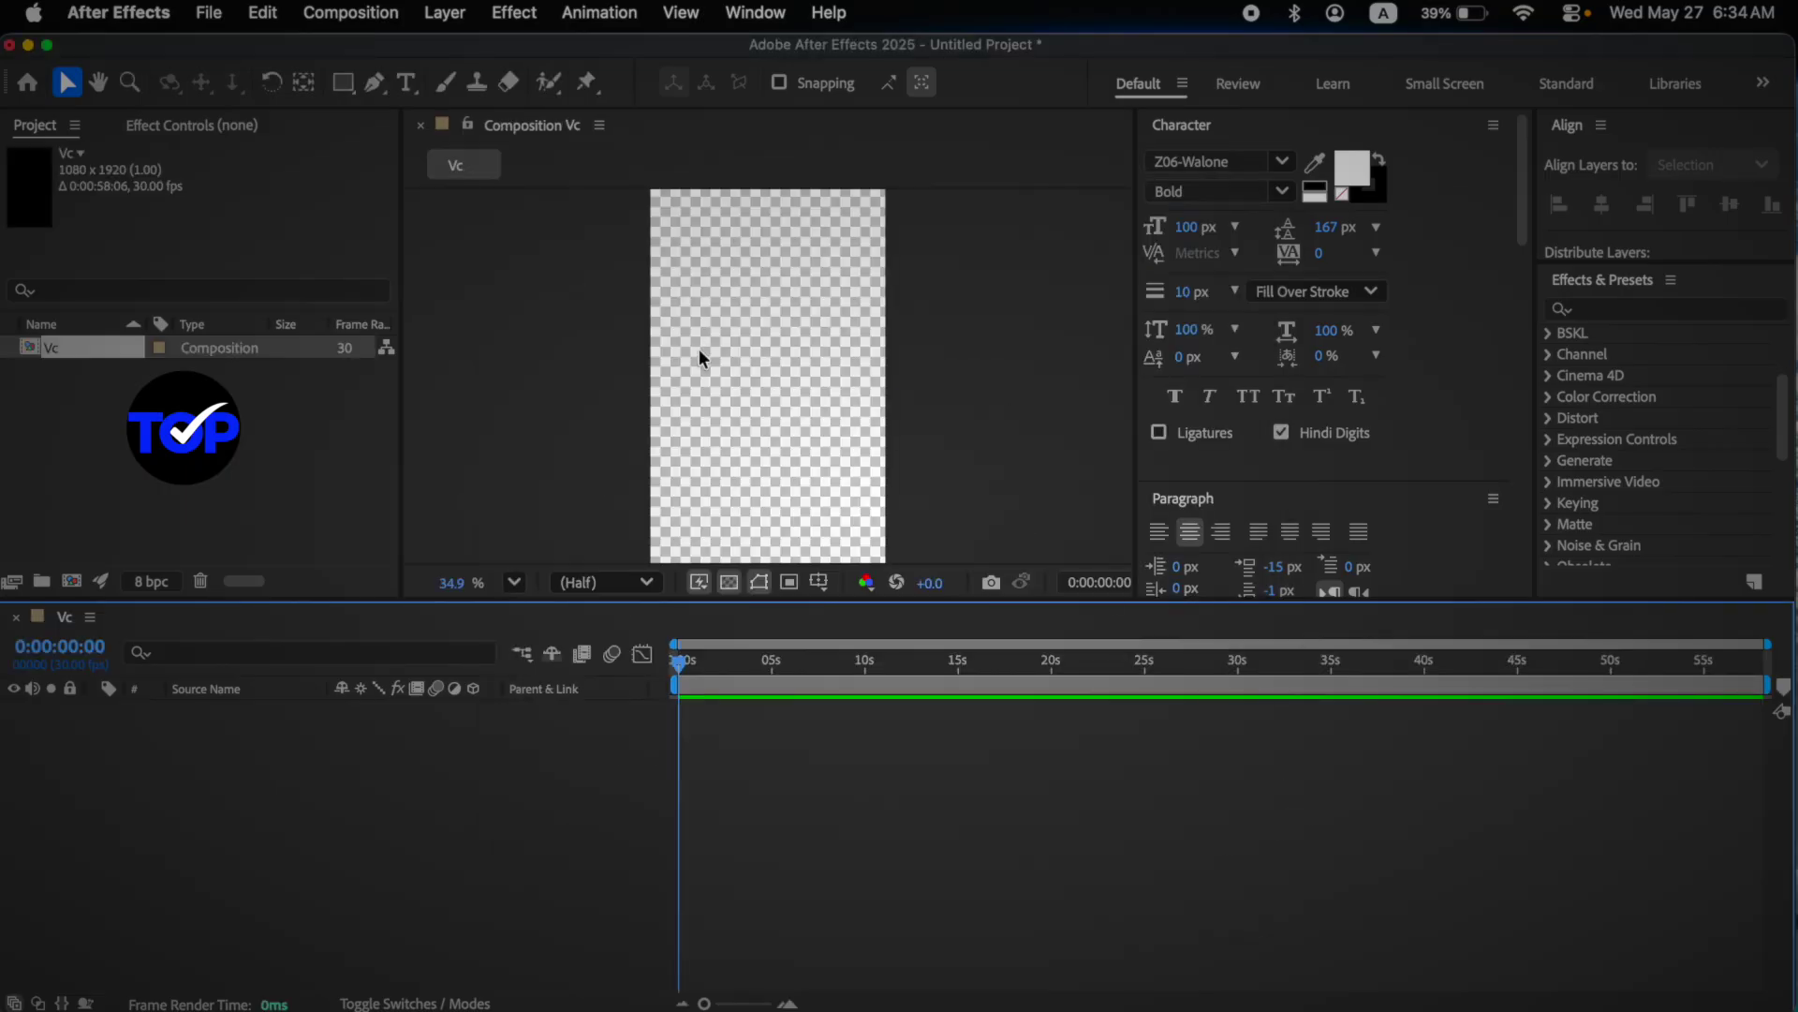
pyautogui.scroll(-4, 700, 351)
pyautogui.scroll(2, 699, 352)
pyautogui.scroll(-2, 699, 351)
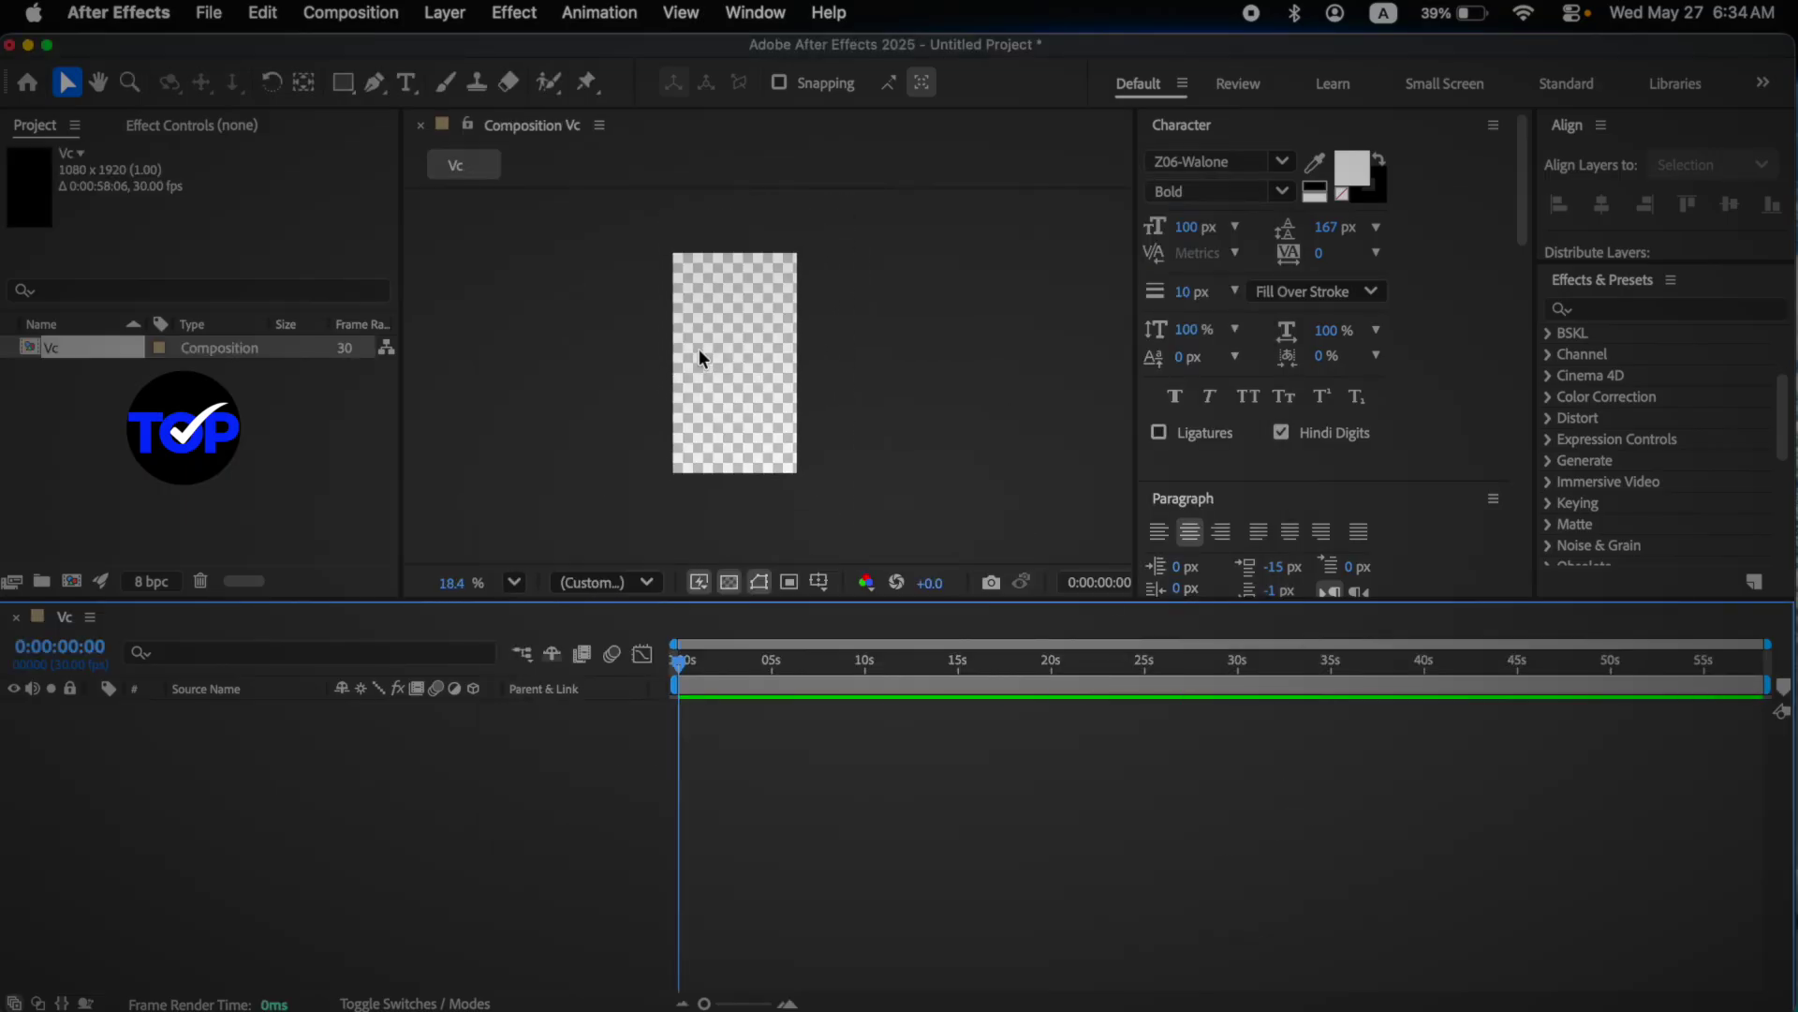
pyautogui.scroll(2, 699, 359)
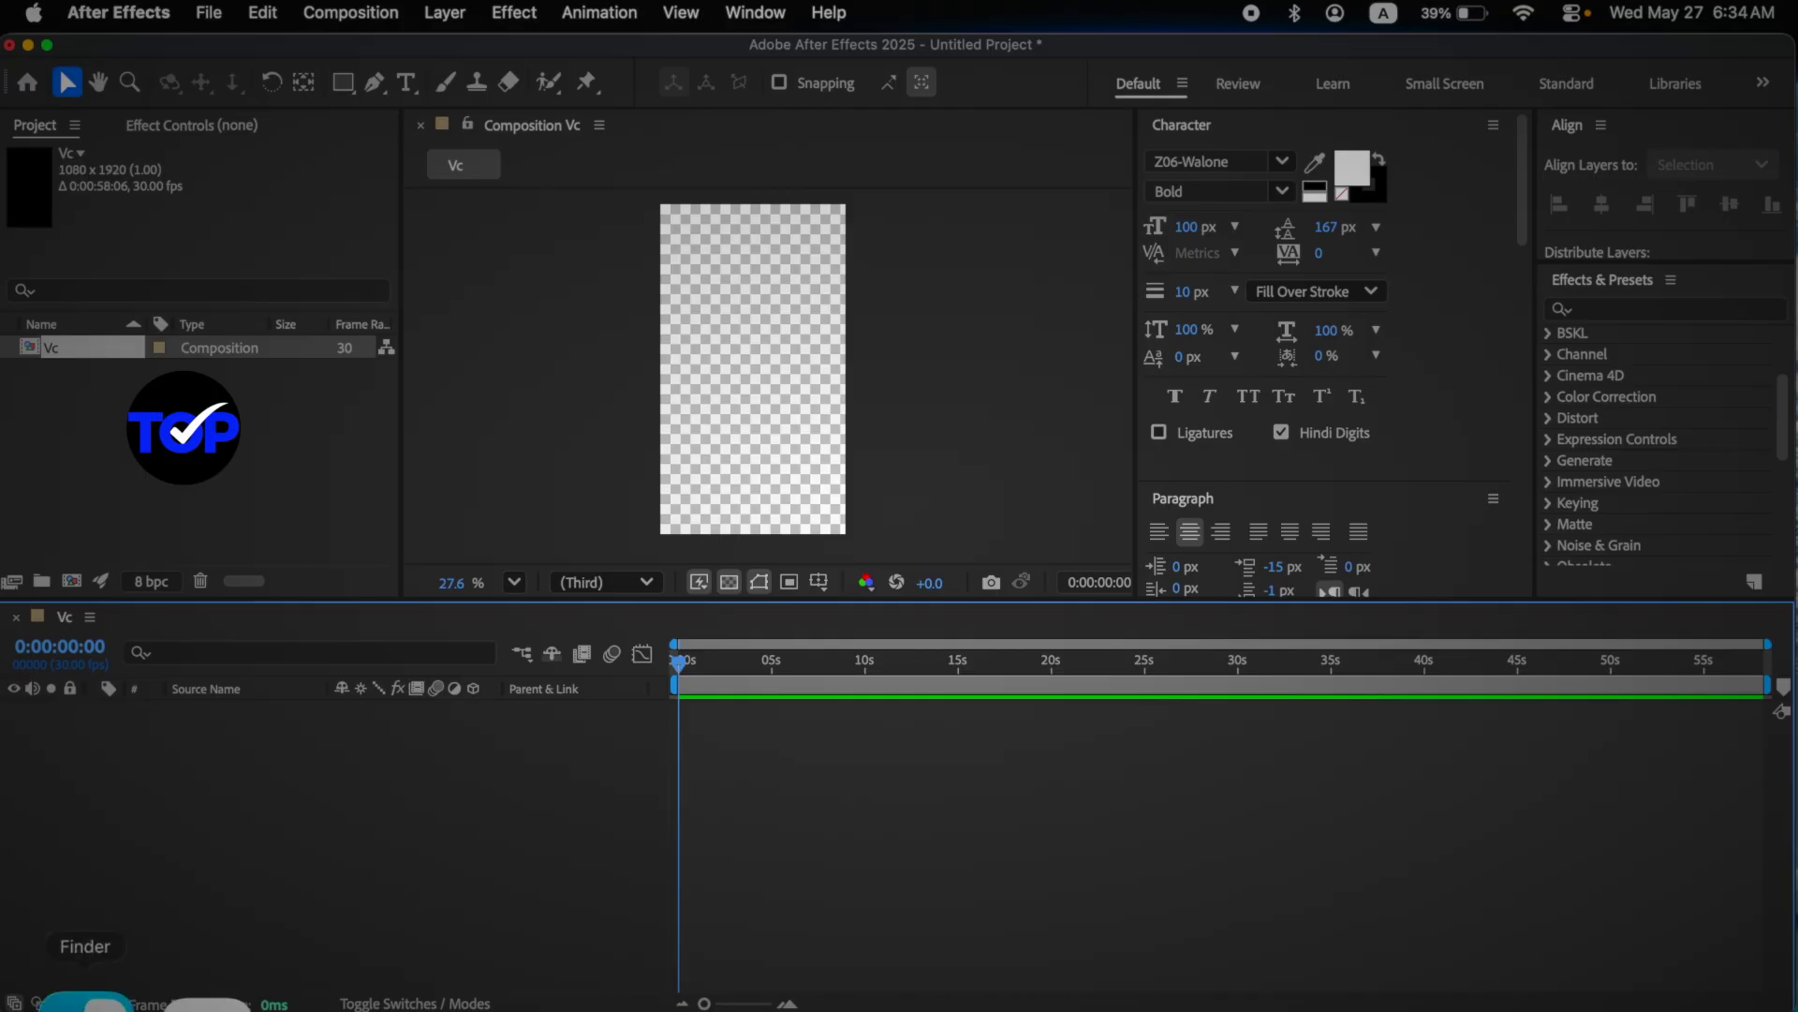
# Step: Import C Demo.mp4 from the Downloads folder into the Vc timeline and leave the layer deselected
pyautogui.click(87, 1001)
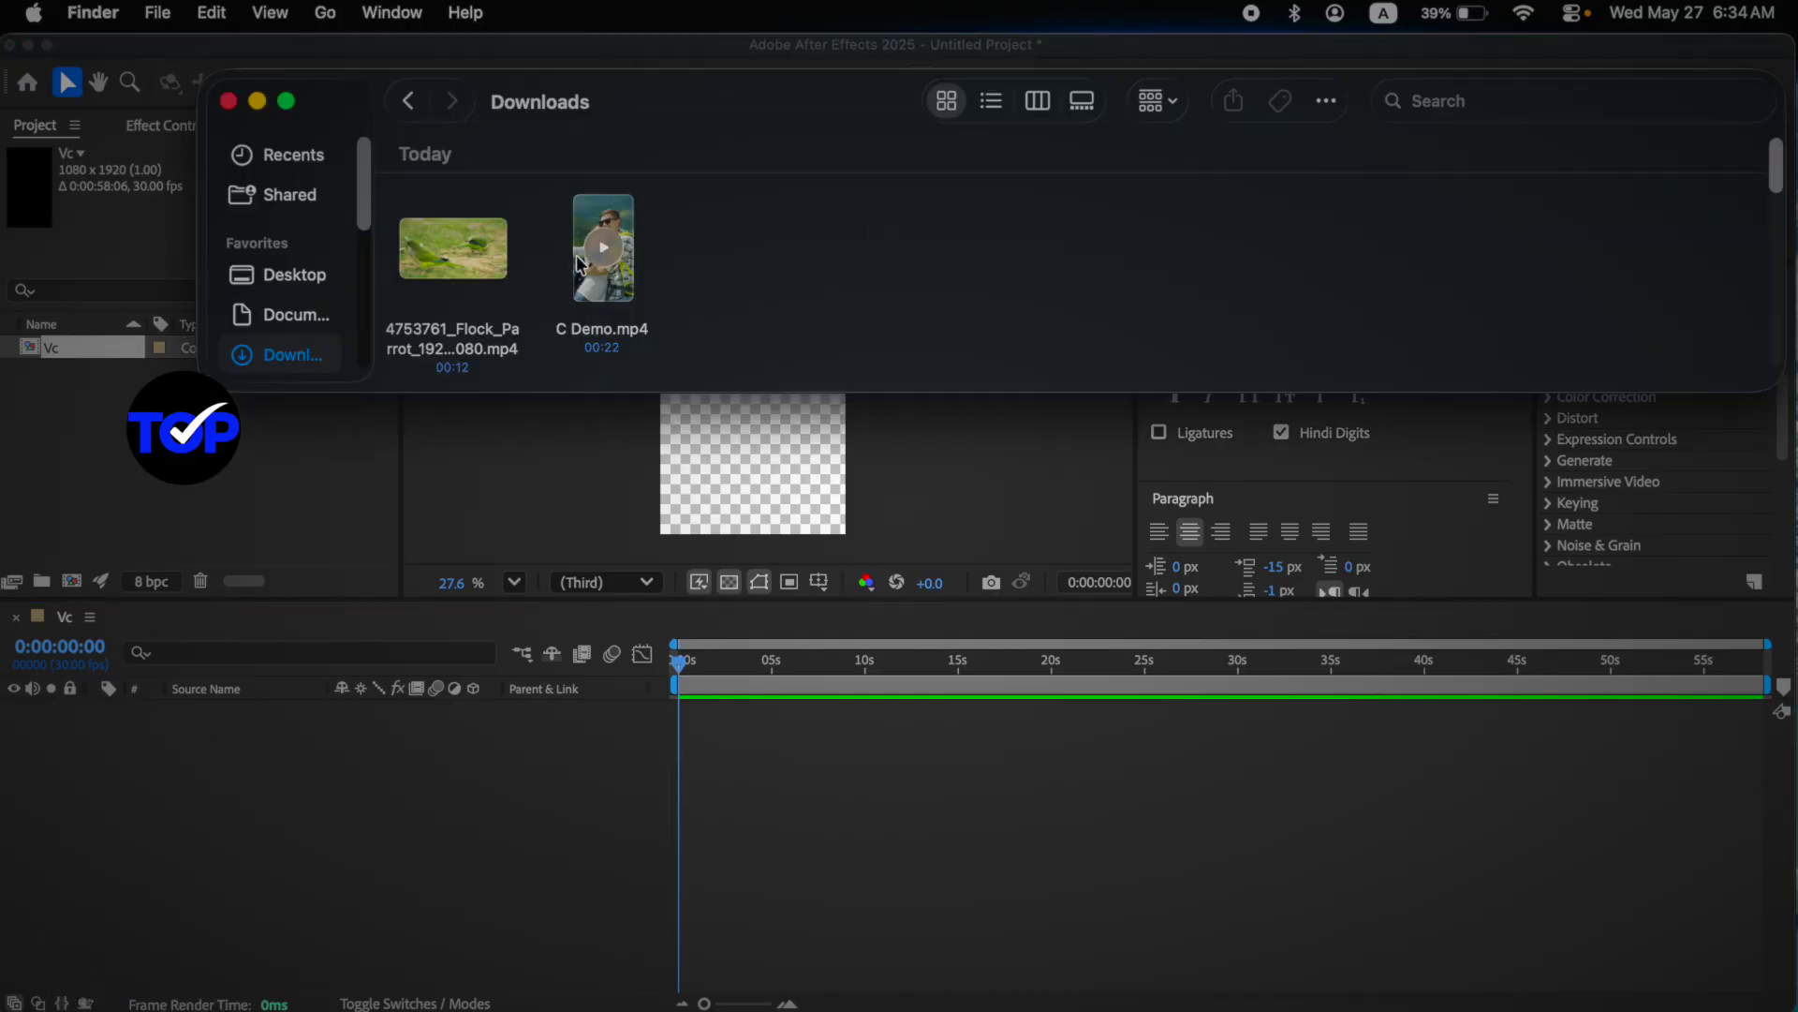
pyautogui.moveTo(603, 247); pyautogui.dragTo(279, 815)
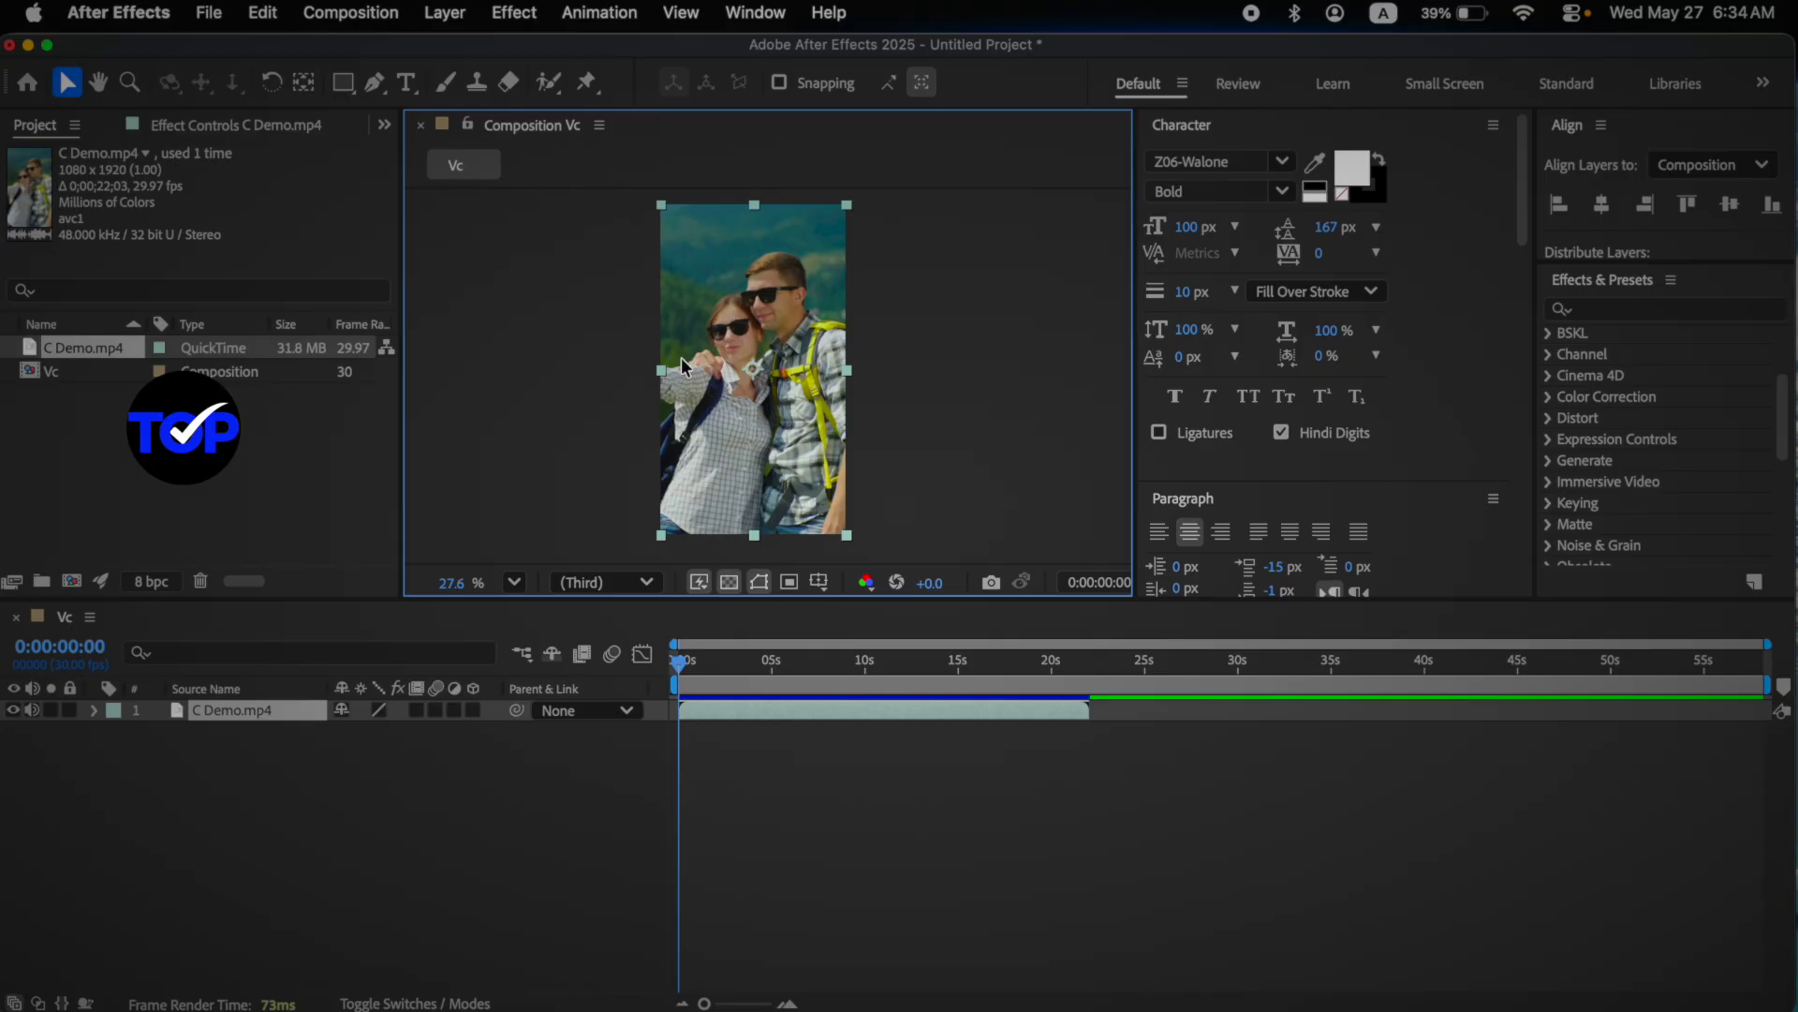
pyautogui.moveTo(908, 598); pyautogui.dragTo(910, 636)
pyautogui.click(413, 853)
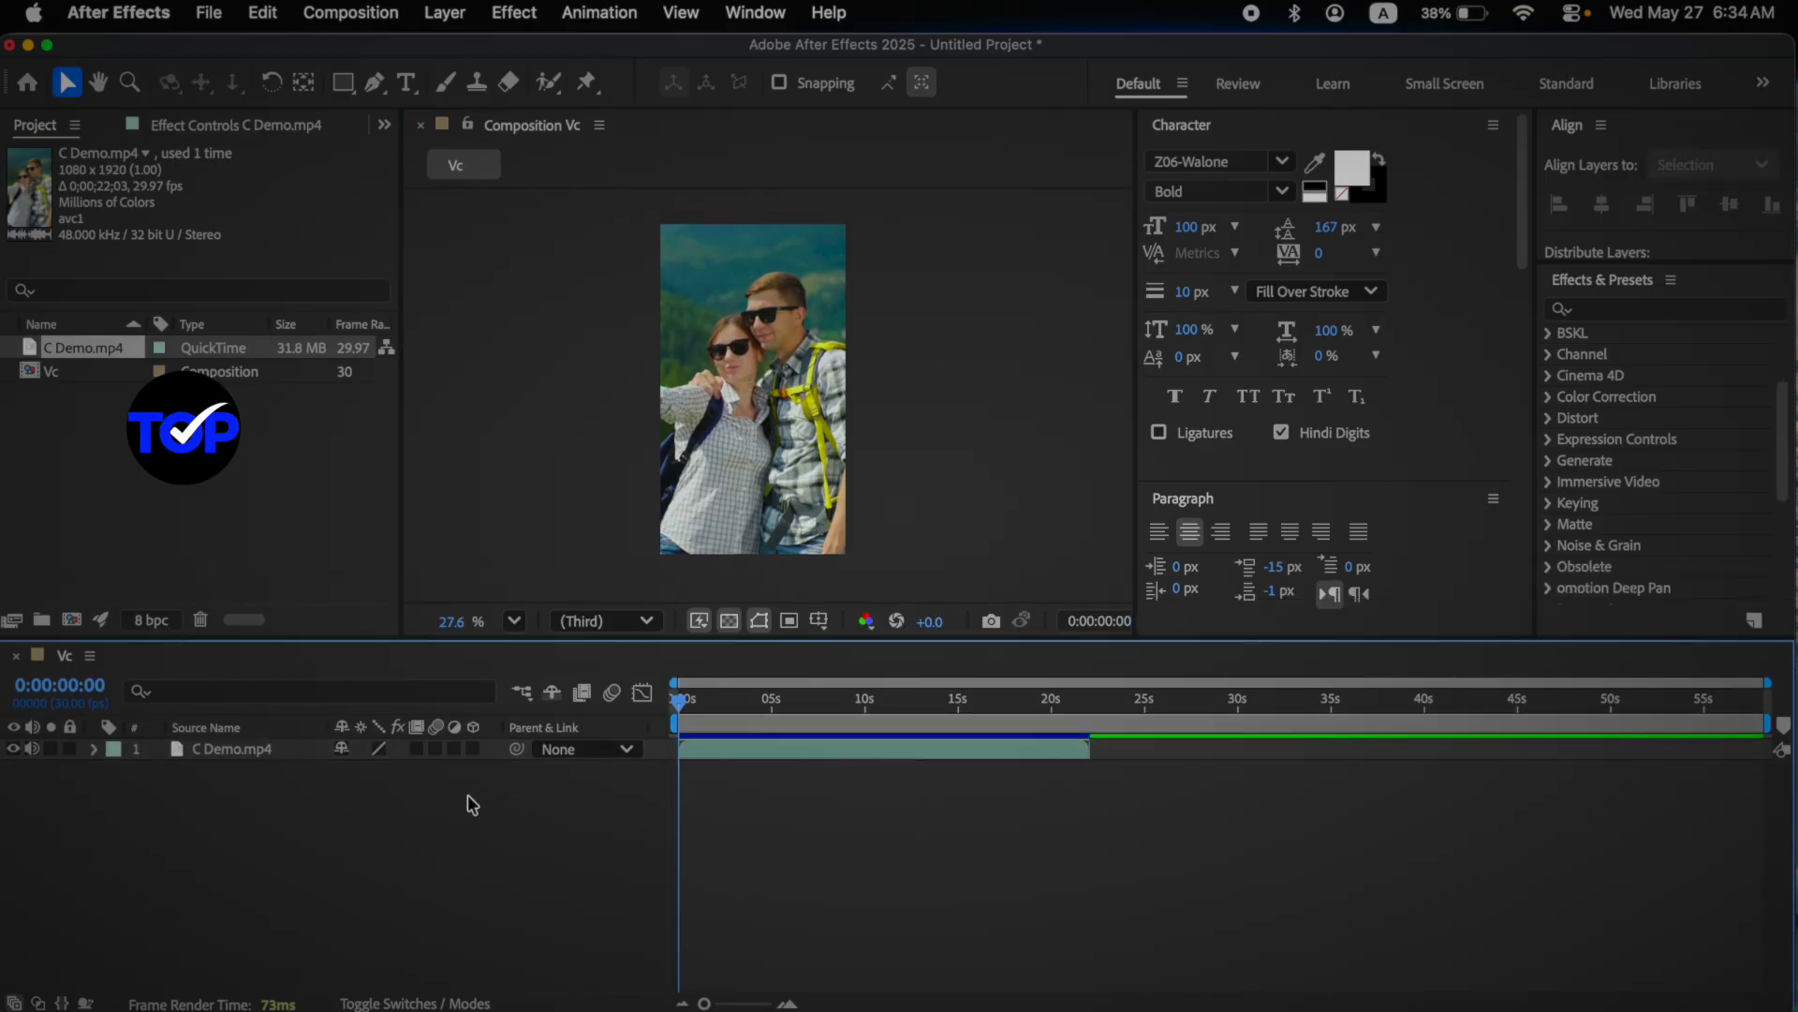
# Step: Add a new black solid layer to the composition with the default solid settings
pyautogui.rightClick(324, 822)
pyautogui.moveTo(522, 690)
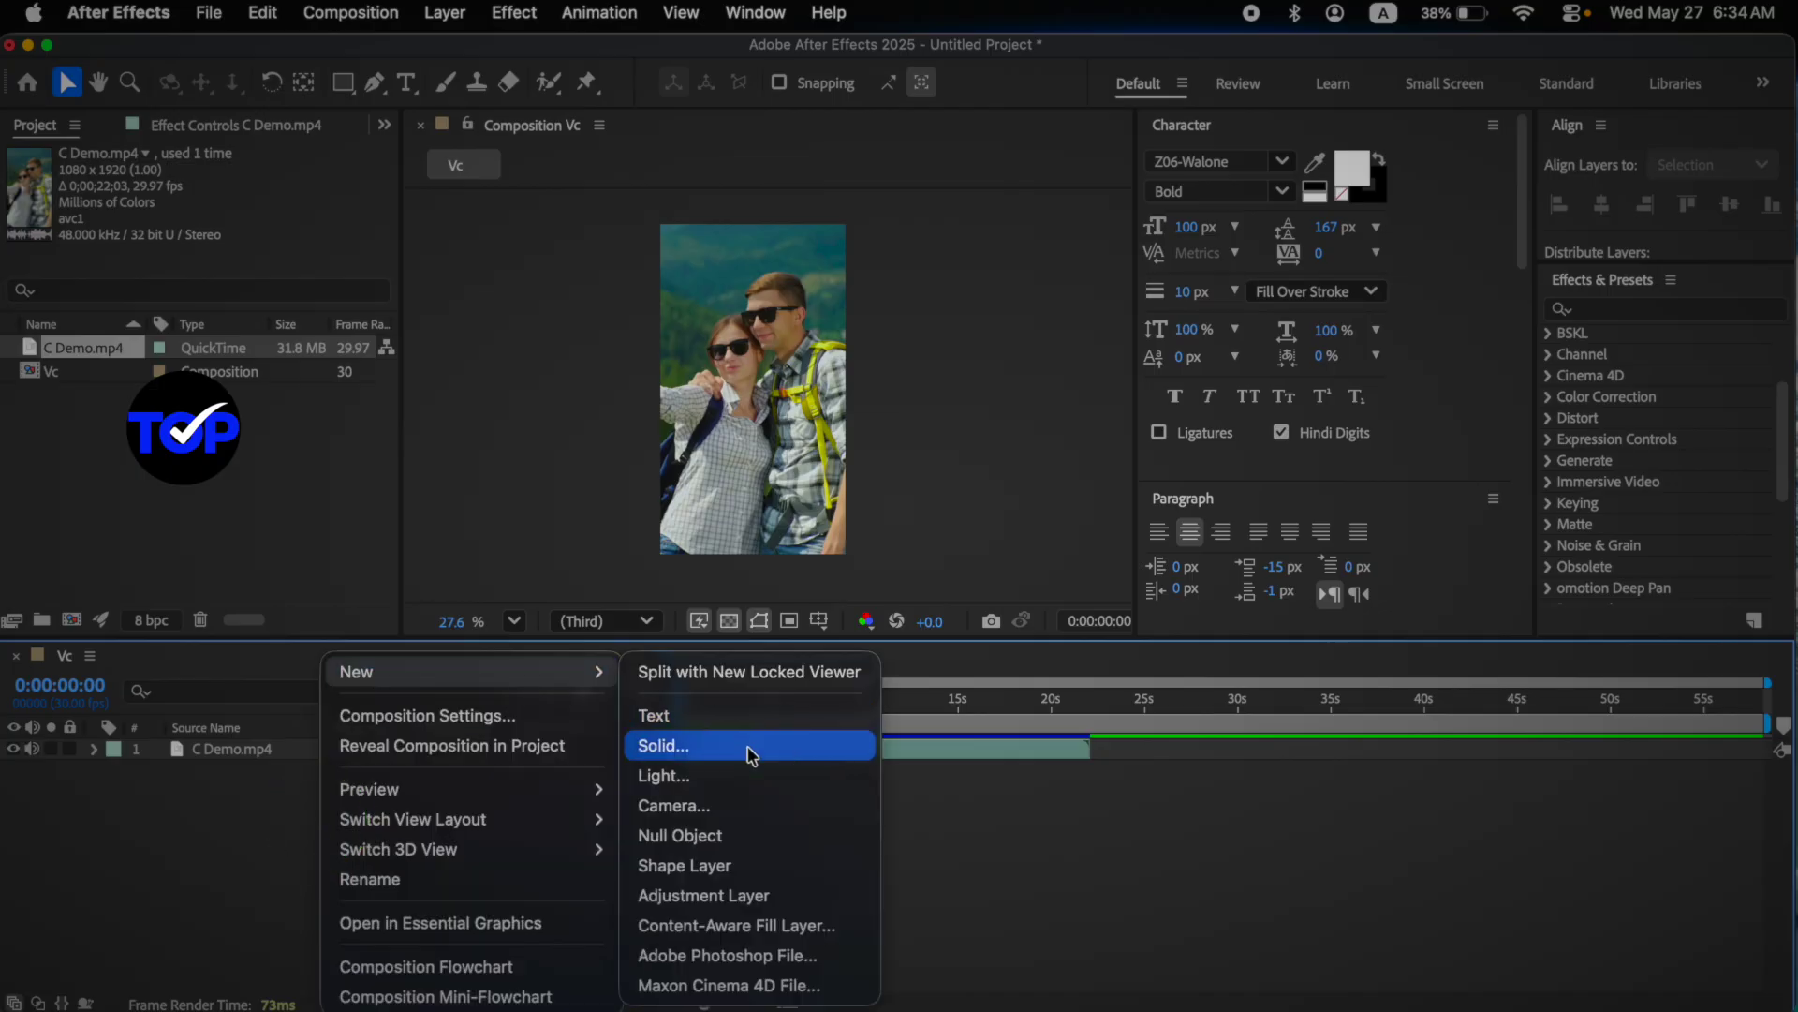
pyautogui.click(749, 745)
pyautogui.click(1144, 779)
# Step: Duplicate the black solid layer twelve times
pyautogui.press('super+d')
pyautogui.press('super+d')
pyautogui.press('super+d')
pyautogui.press('super+d')
pyautogui.press('super+d')
pyautogui.press('super+d')
pyautogui.press('super+d')
pyautogui.press('super+d')
pyautogui.press('super+d')
pyautogui.press('super+d')
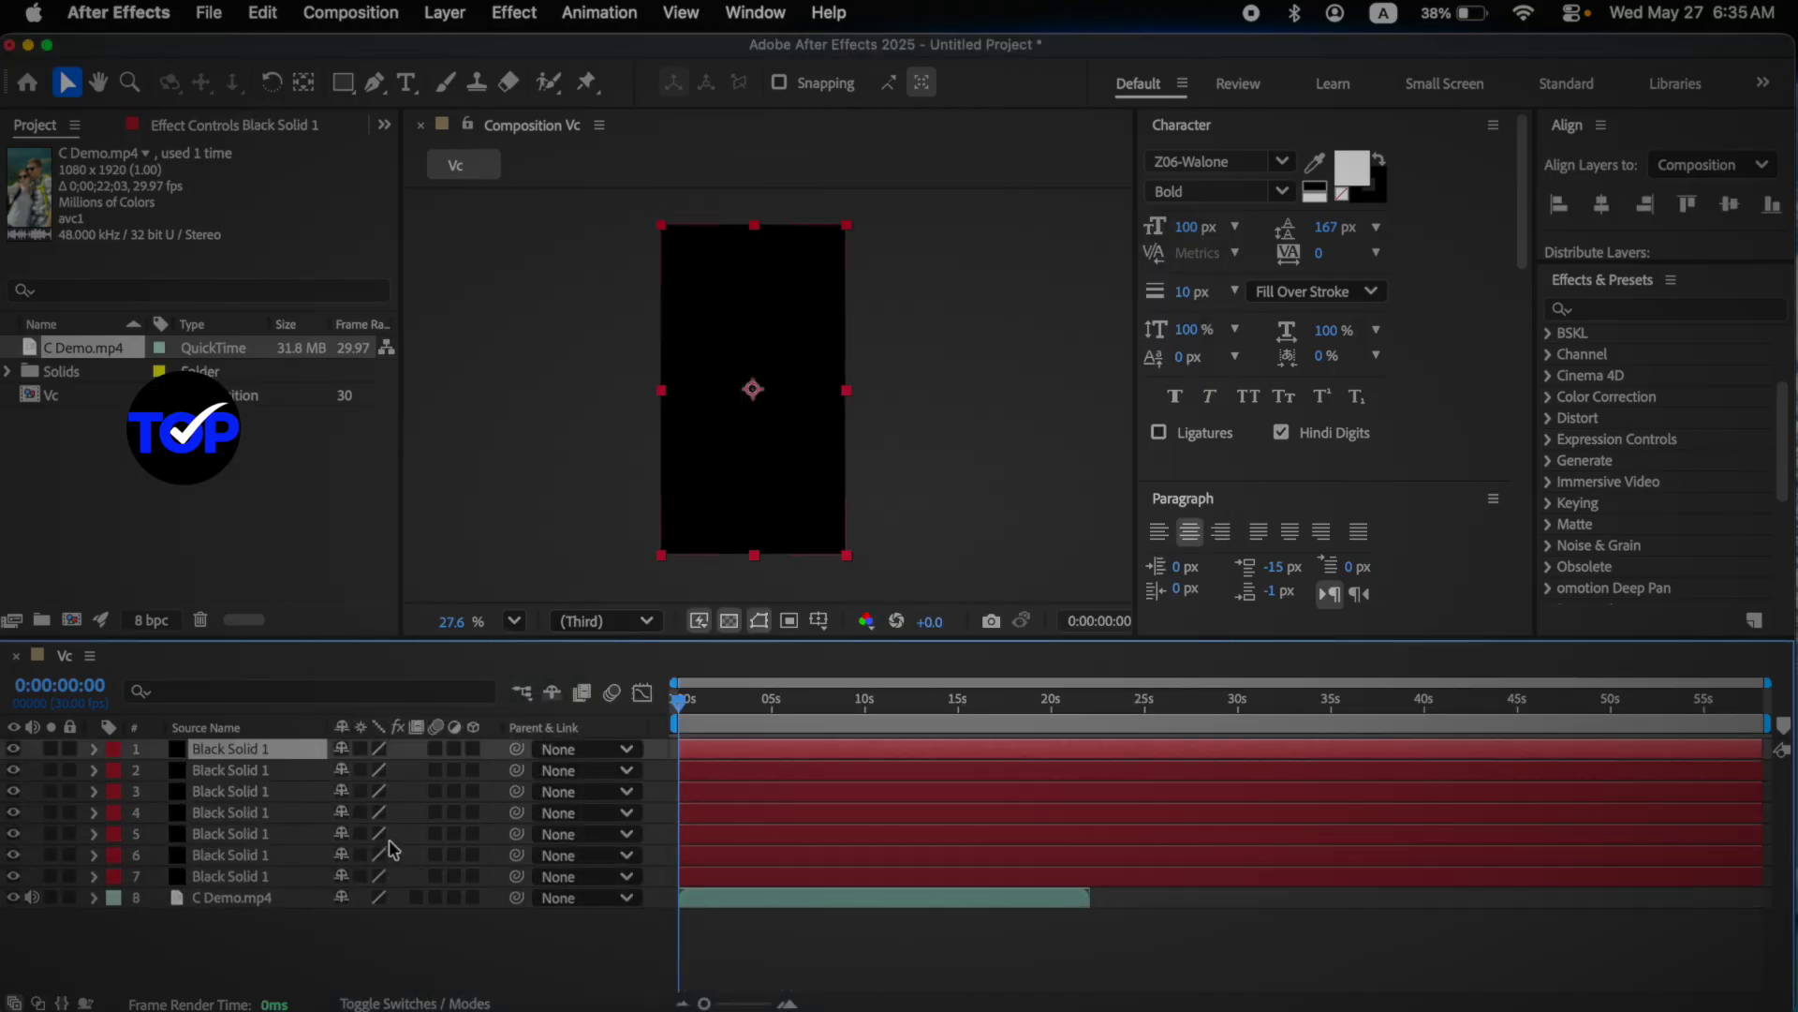
pyautogui.press('super+d')
pyautogui.press('super+d')
# Step: Adjust the timeline panel's height so that all 14 layers fit, and set the composition view's magnification to 31.9%
pyautogui.moveTo(871, 642); pyautogui.dragTo(882, 569)
pyautogui.scroll(-5, 867, 391)
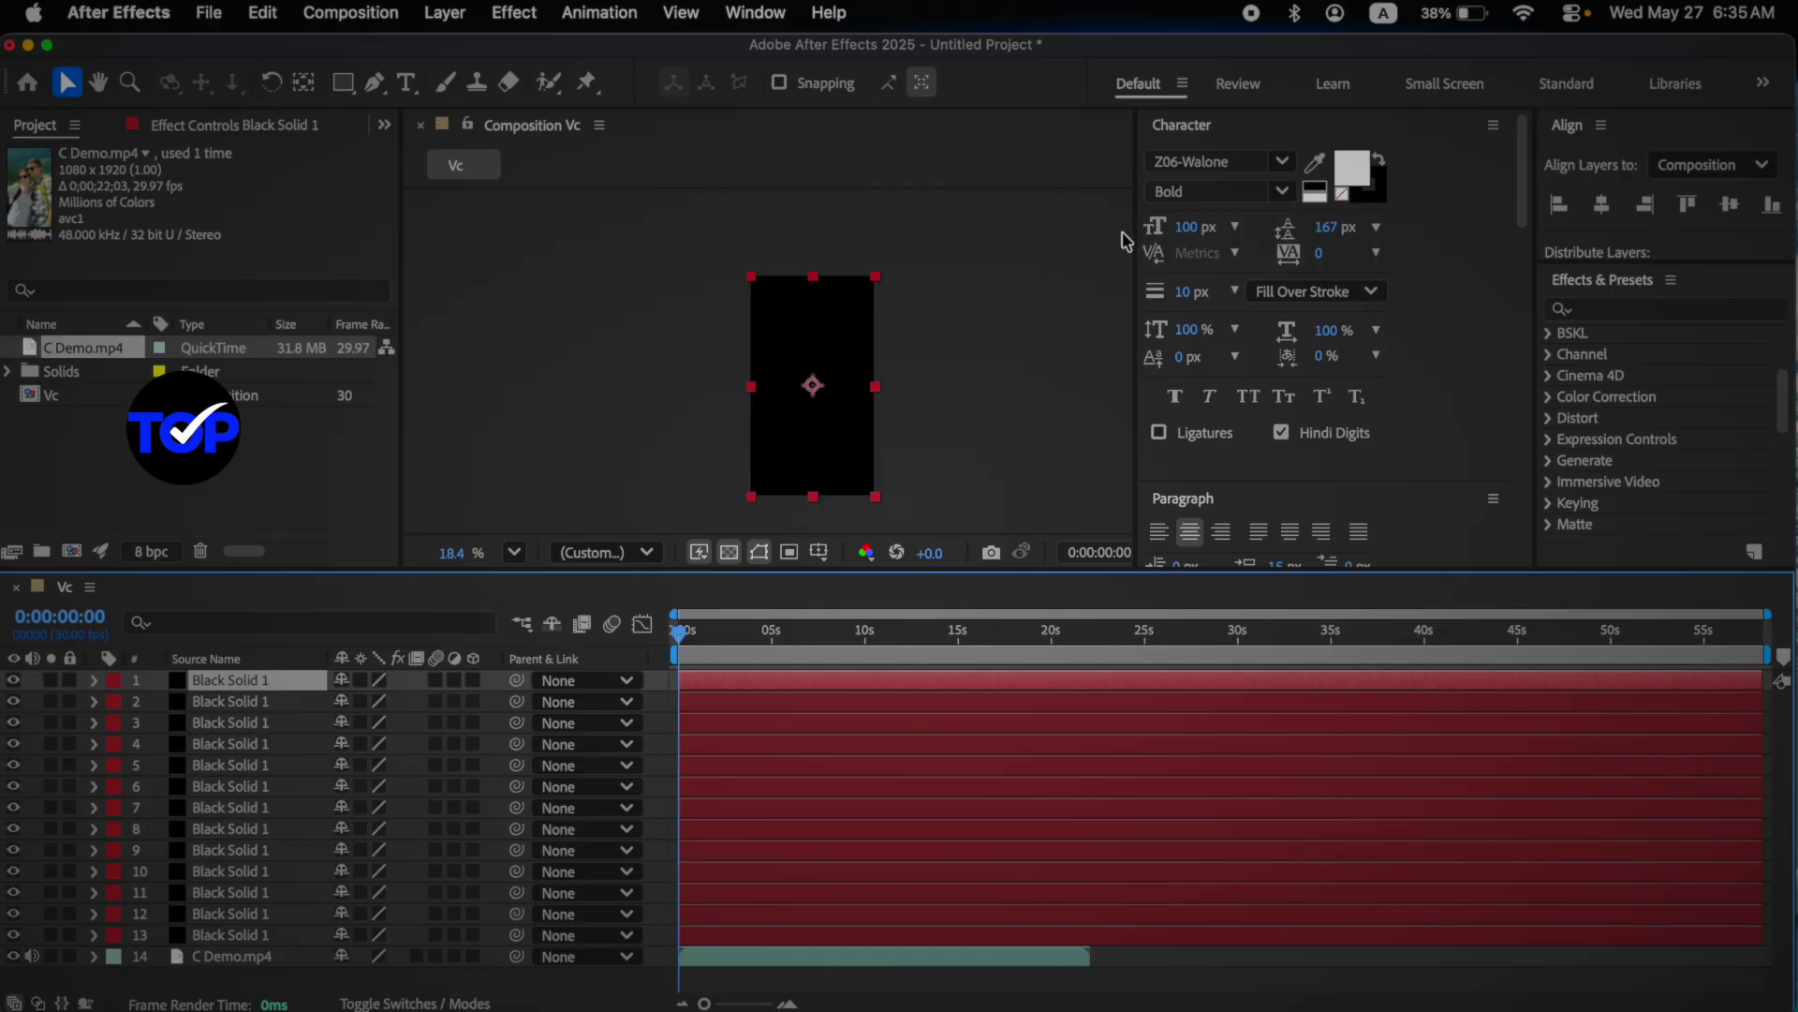
pyautogui.scroll(4, 854, 398)
pyautogui.scroll(-3, 854, 398)
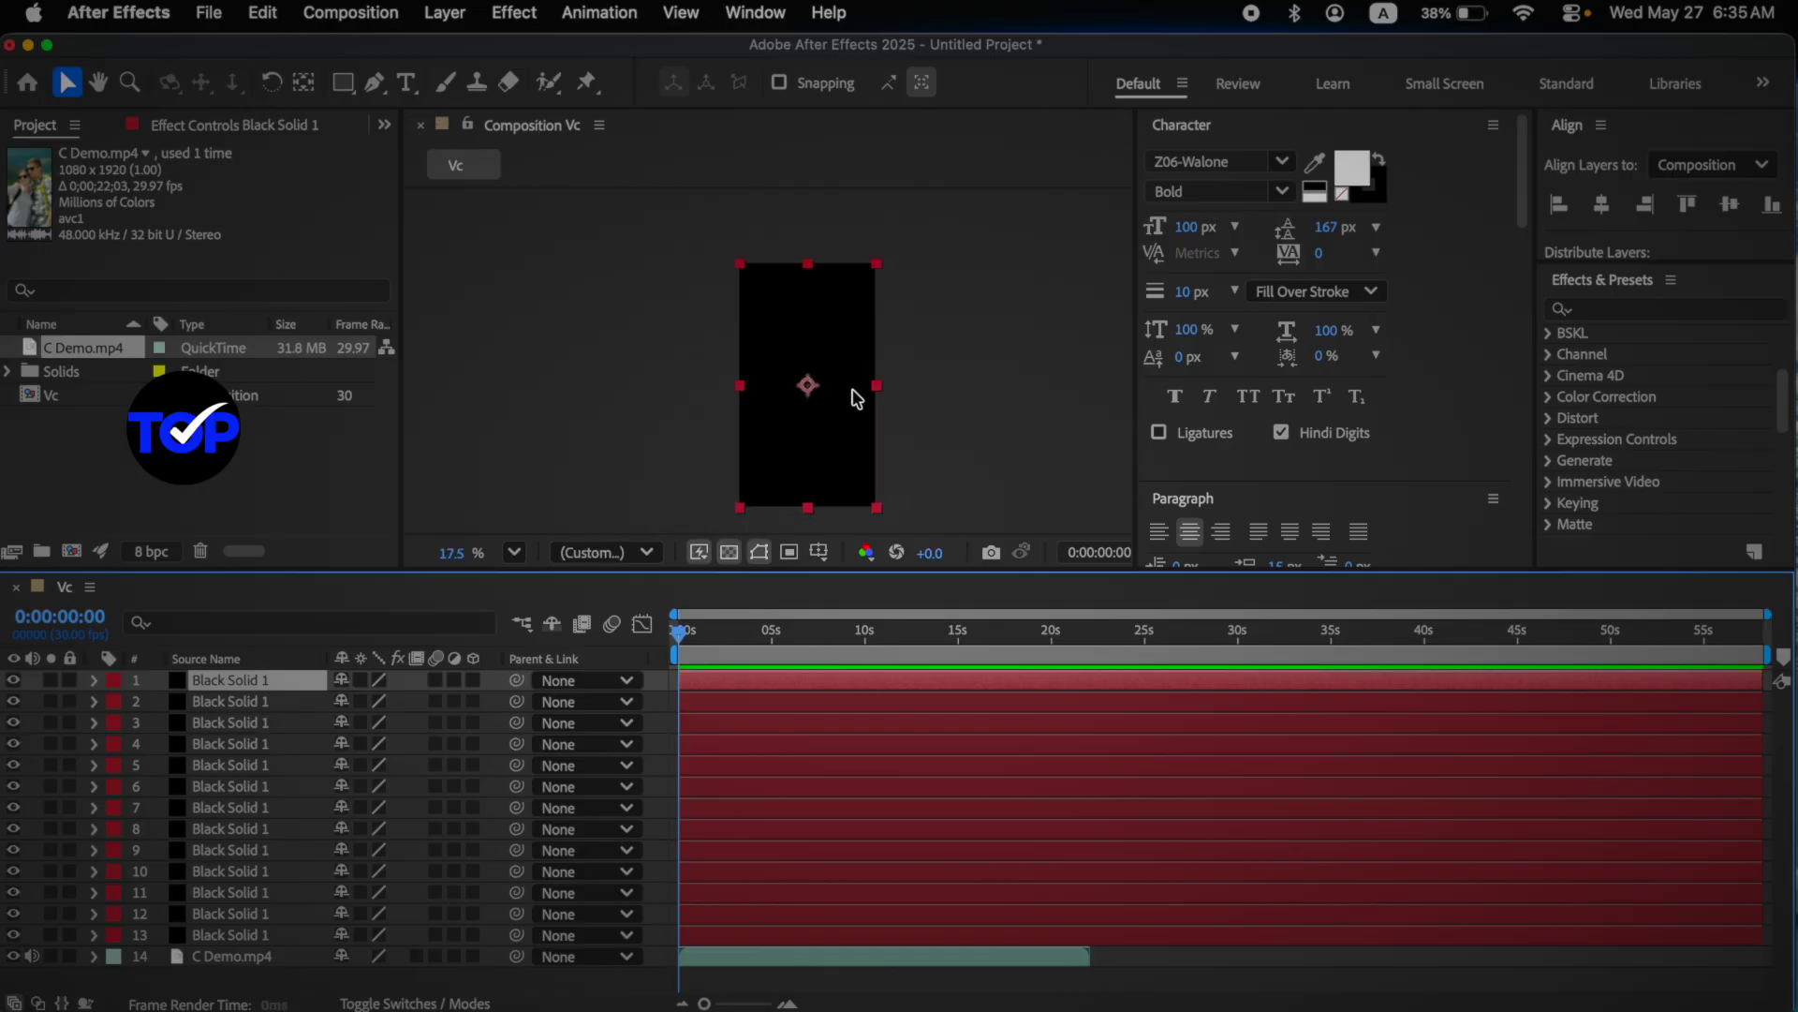
pyautogui.scroll(3, 854, 396)
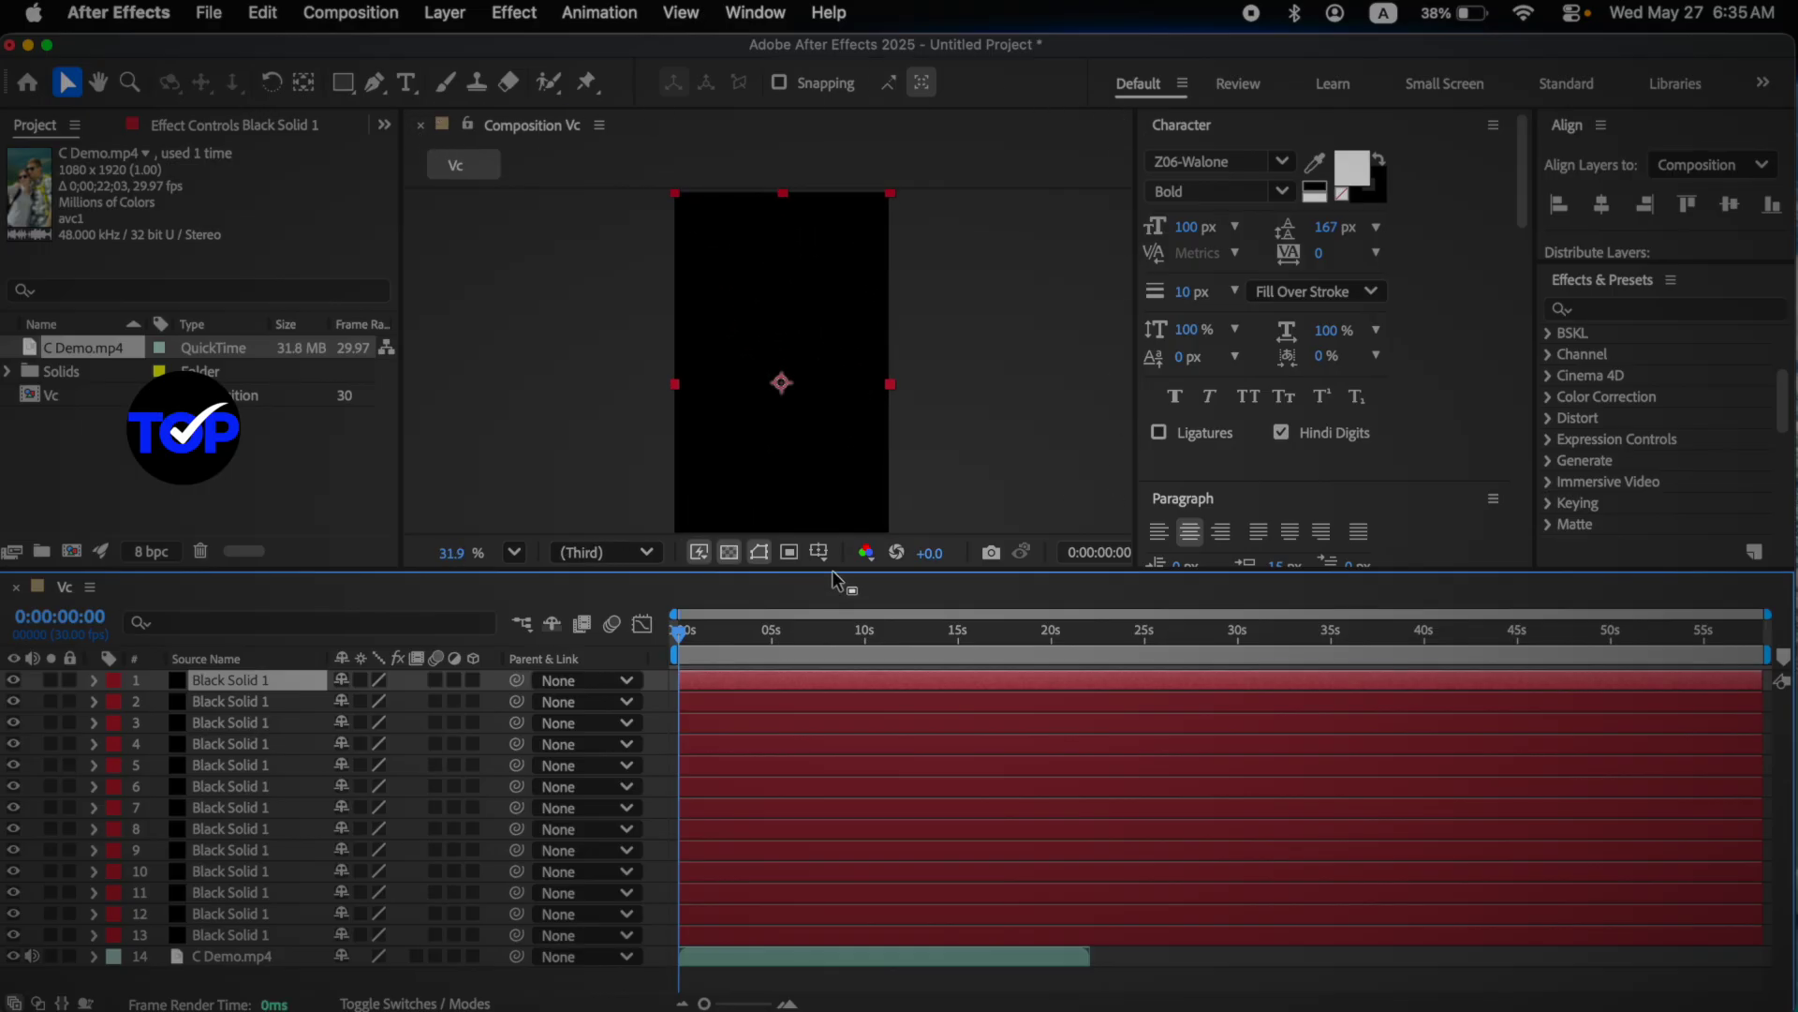
pyautogui.moveTo(833, 569); pyautogui.dragTo(817, 604)
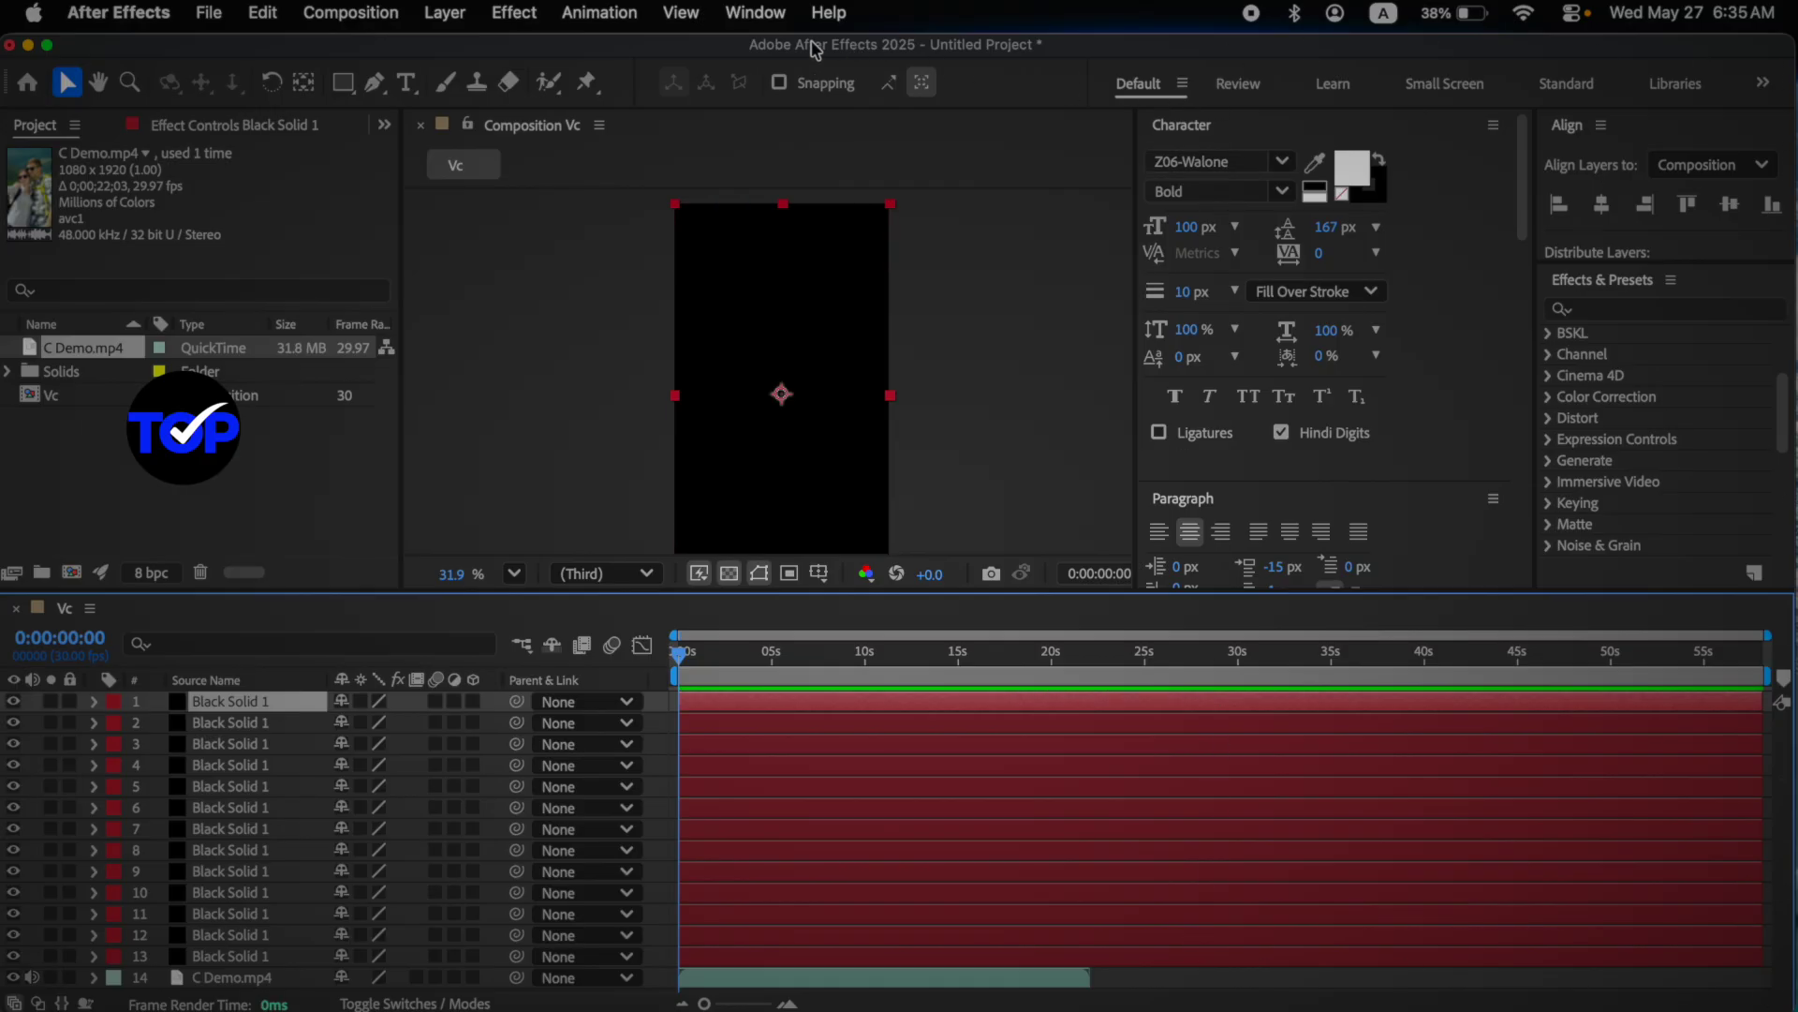
# Step: Try out the Animation workspace and the Color workspace
pyautogui.click(779, 14)
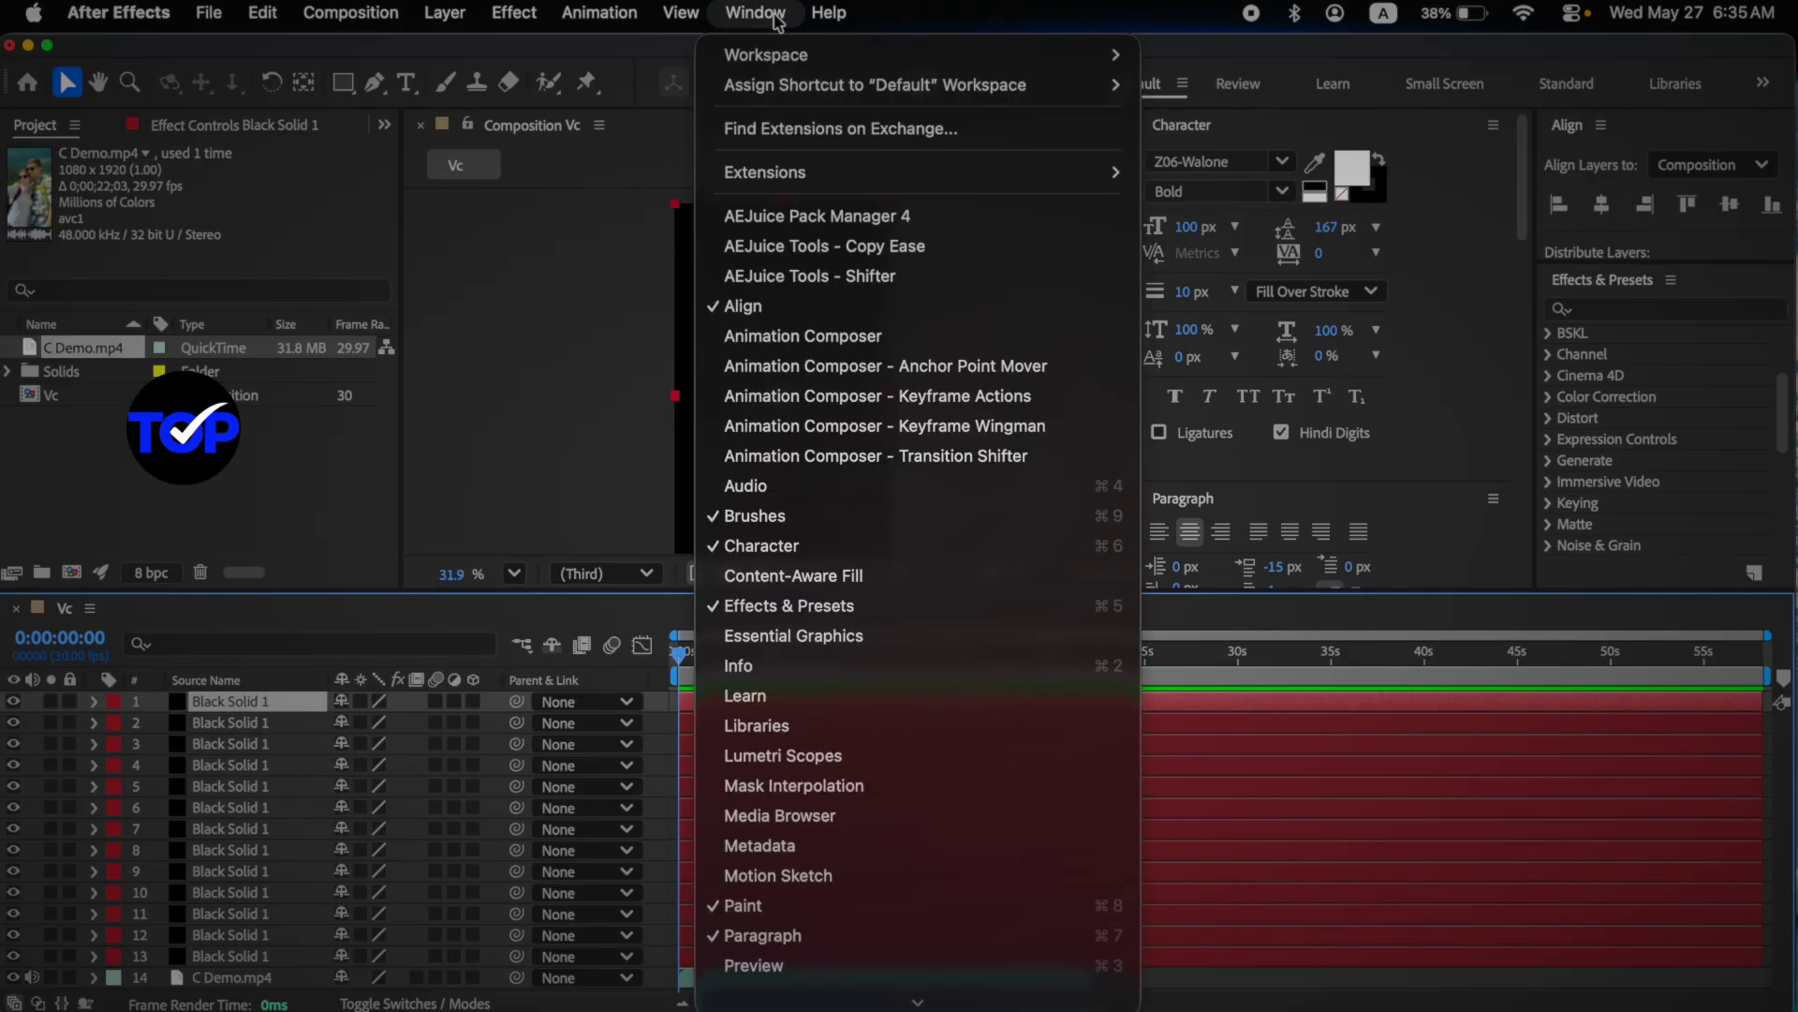
pyautogui.moveTo(918, 49)
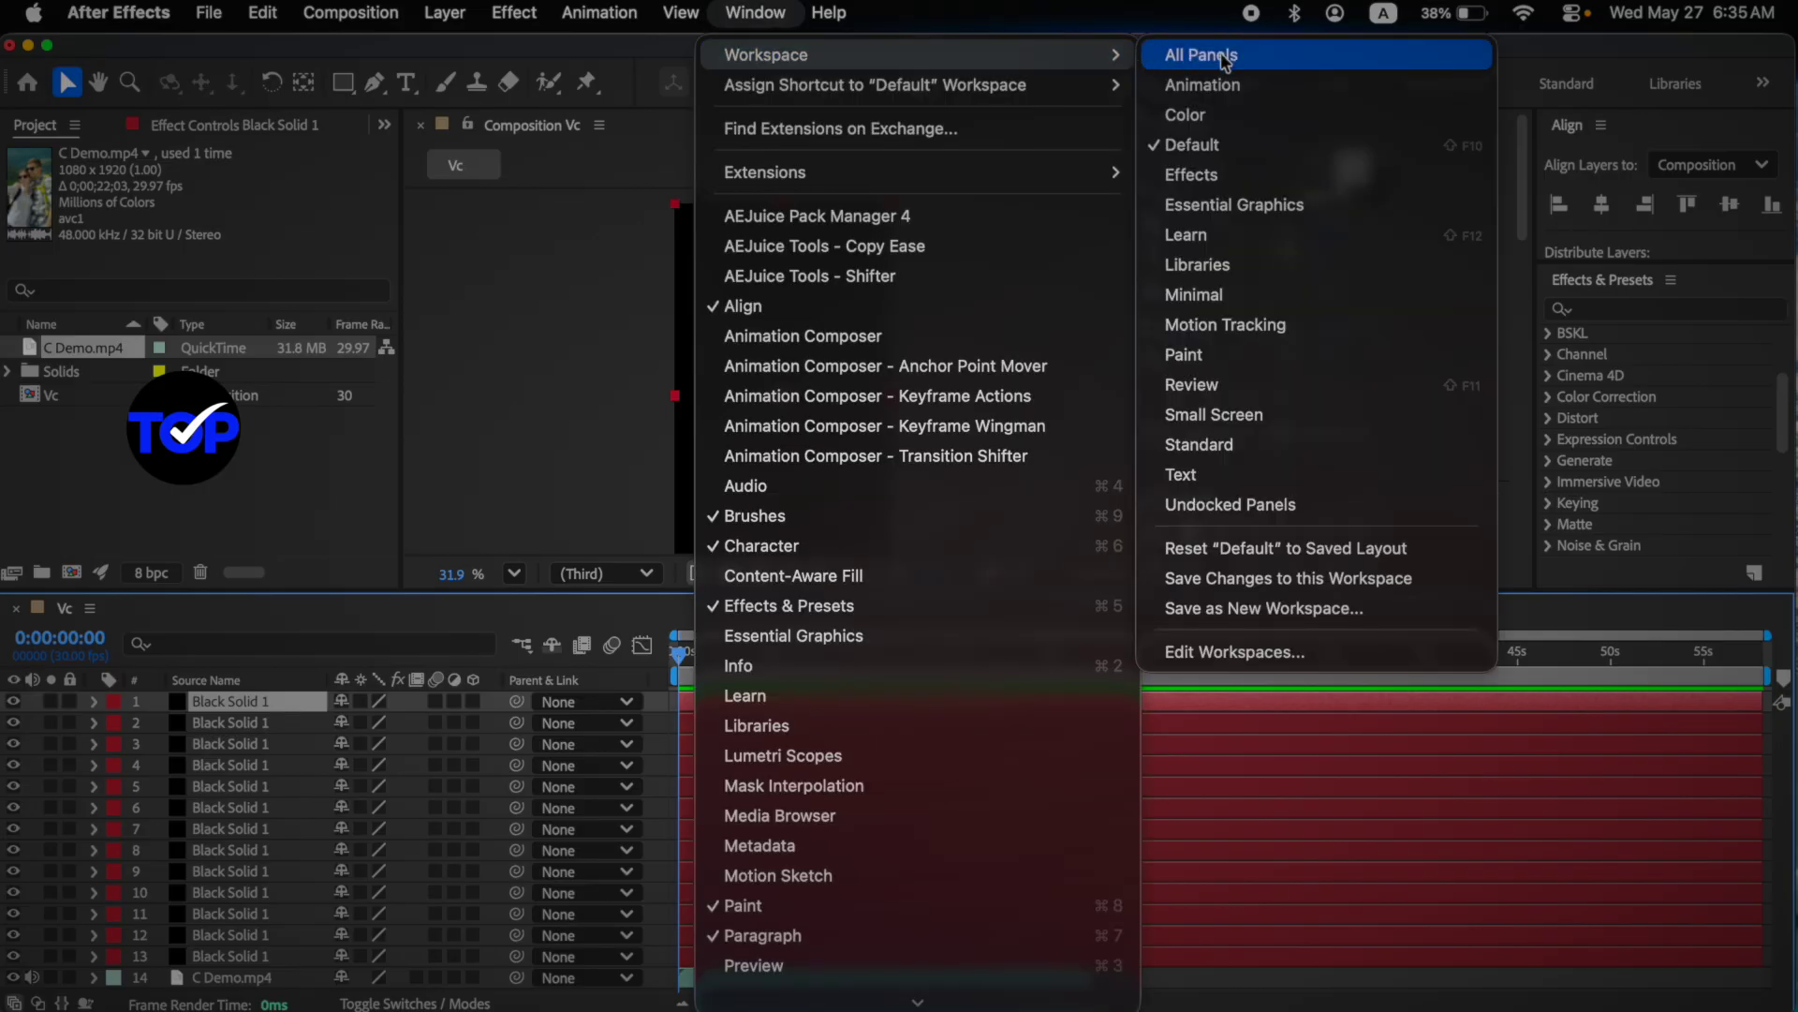
pyautogui.click(1222, 88)
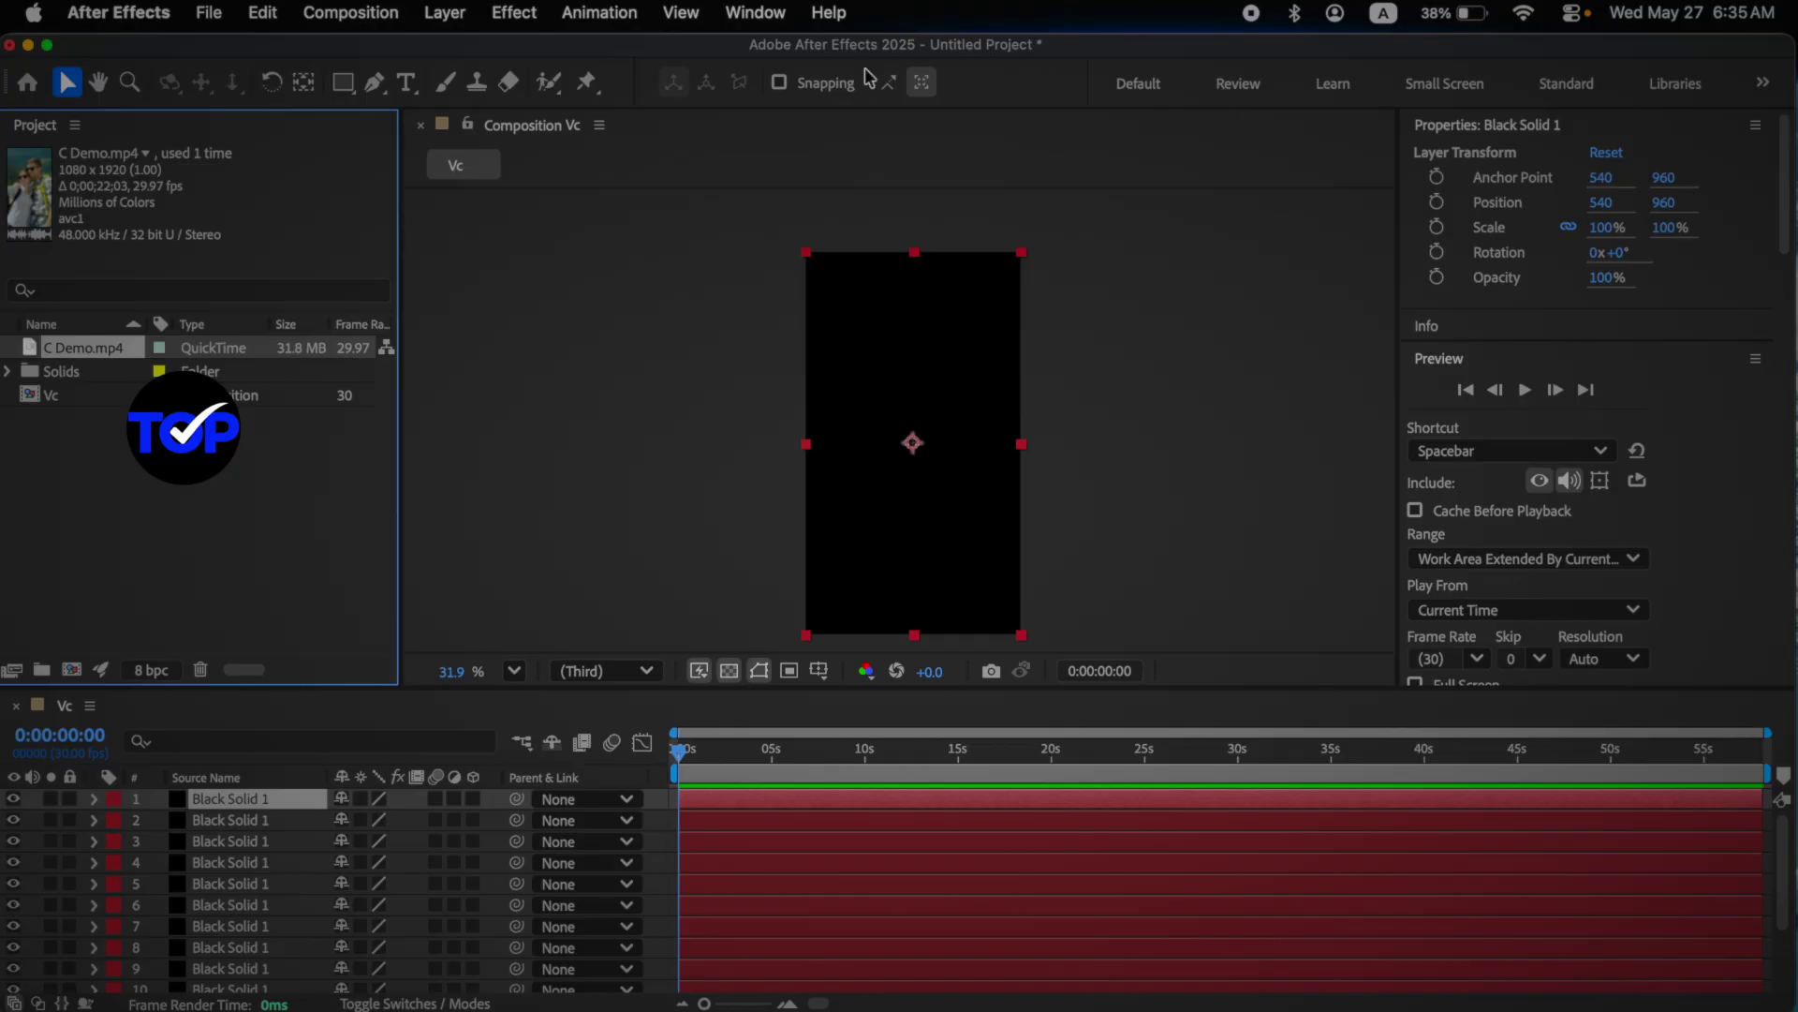
pyautogui.click(794, 26)
pyautogui.moveTo(1049, 54)
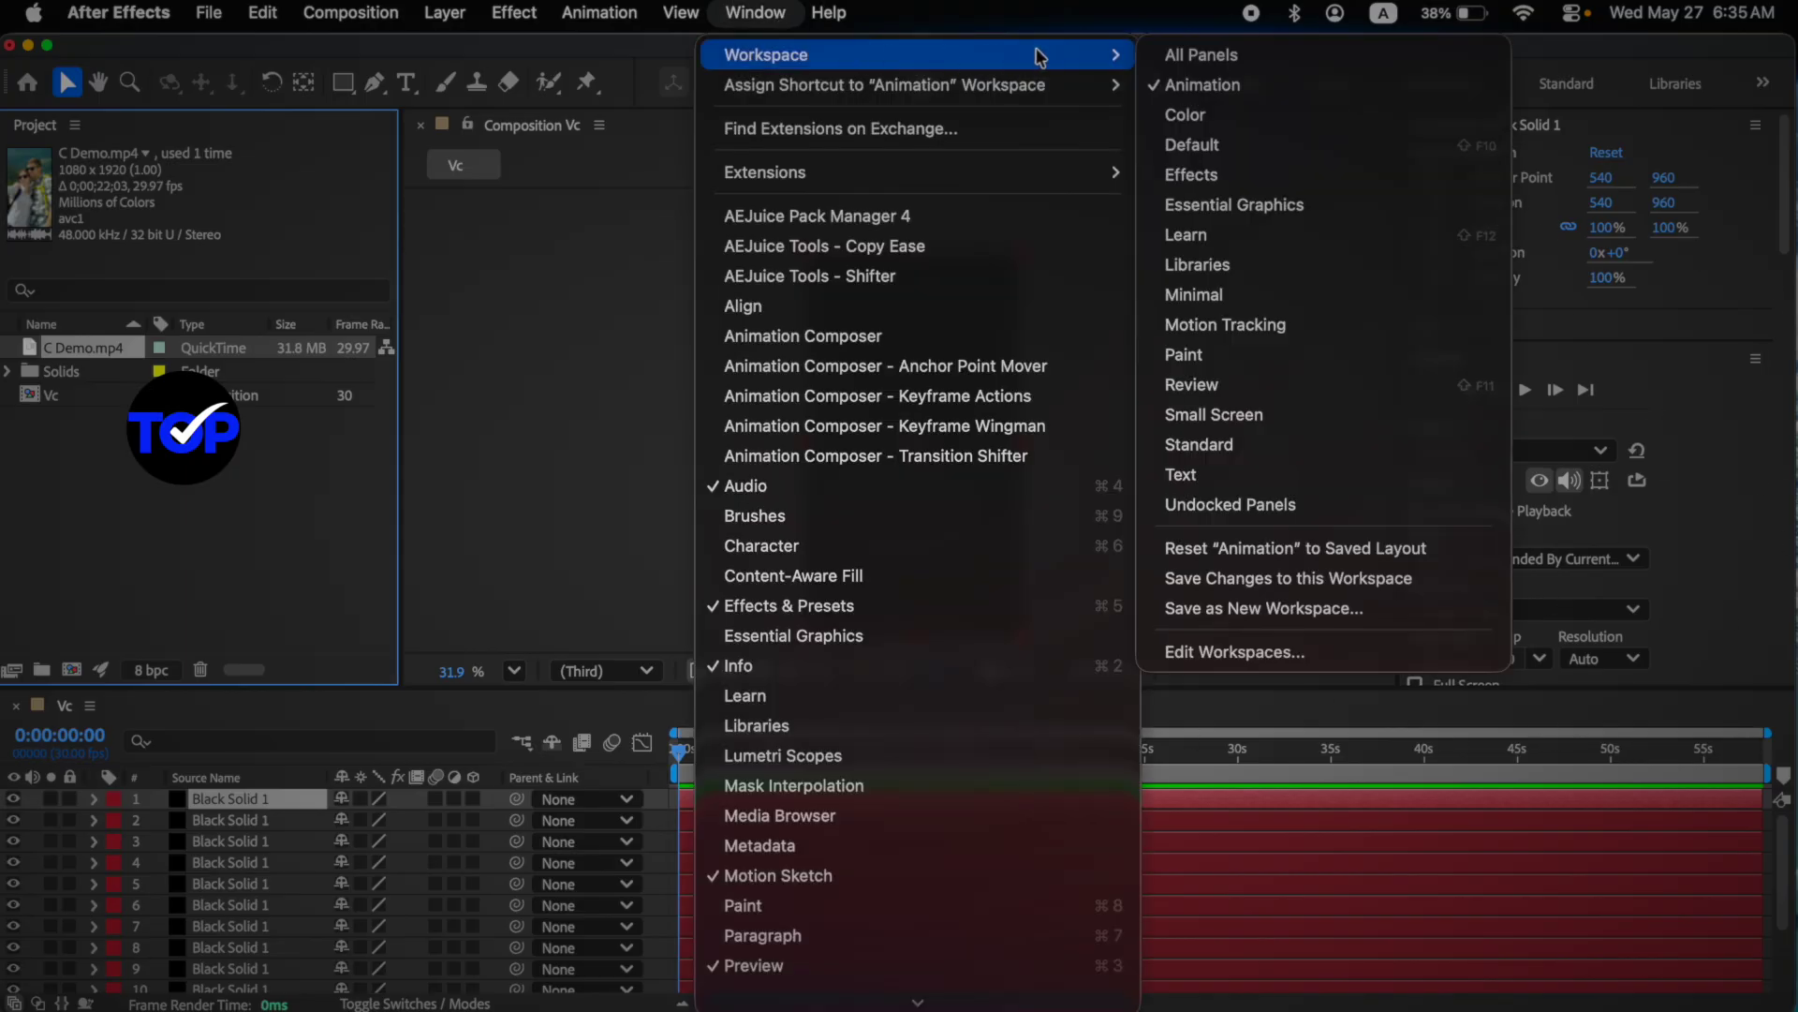
pyautogui.click(1207, 116)
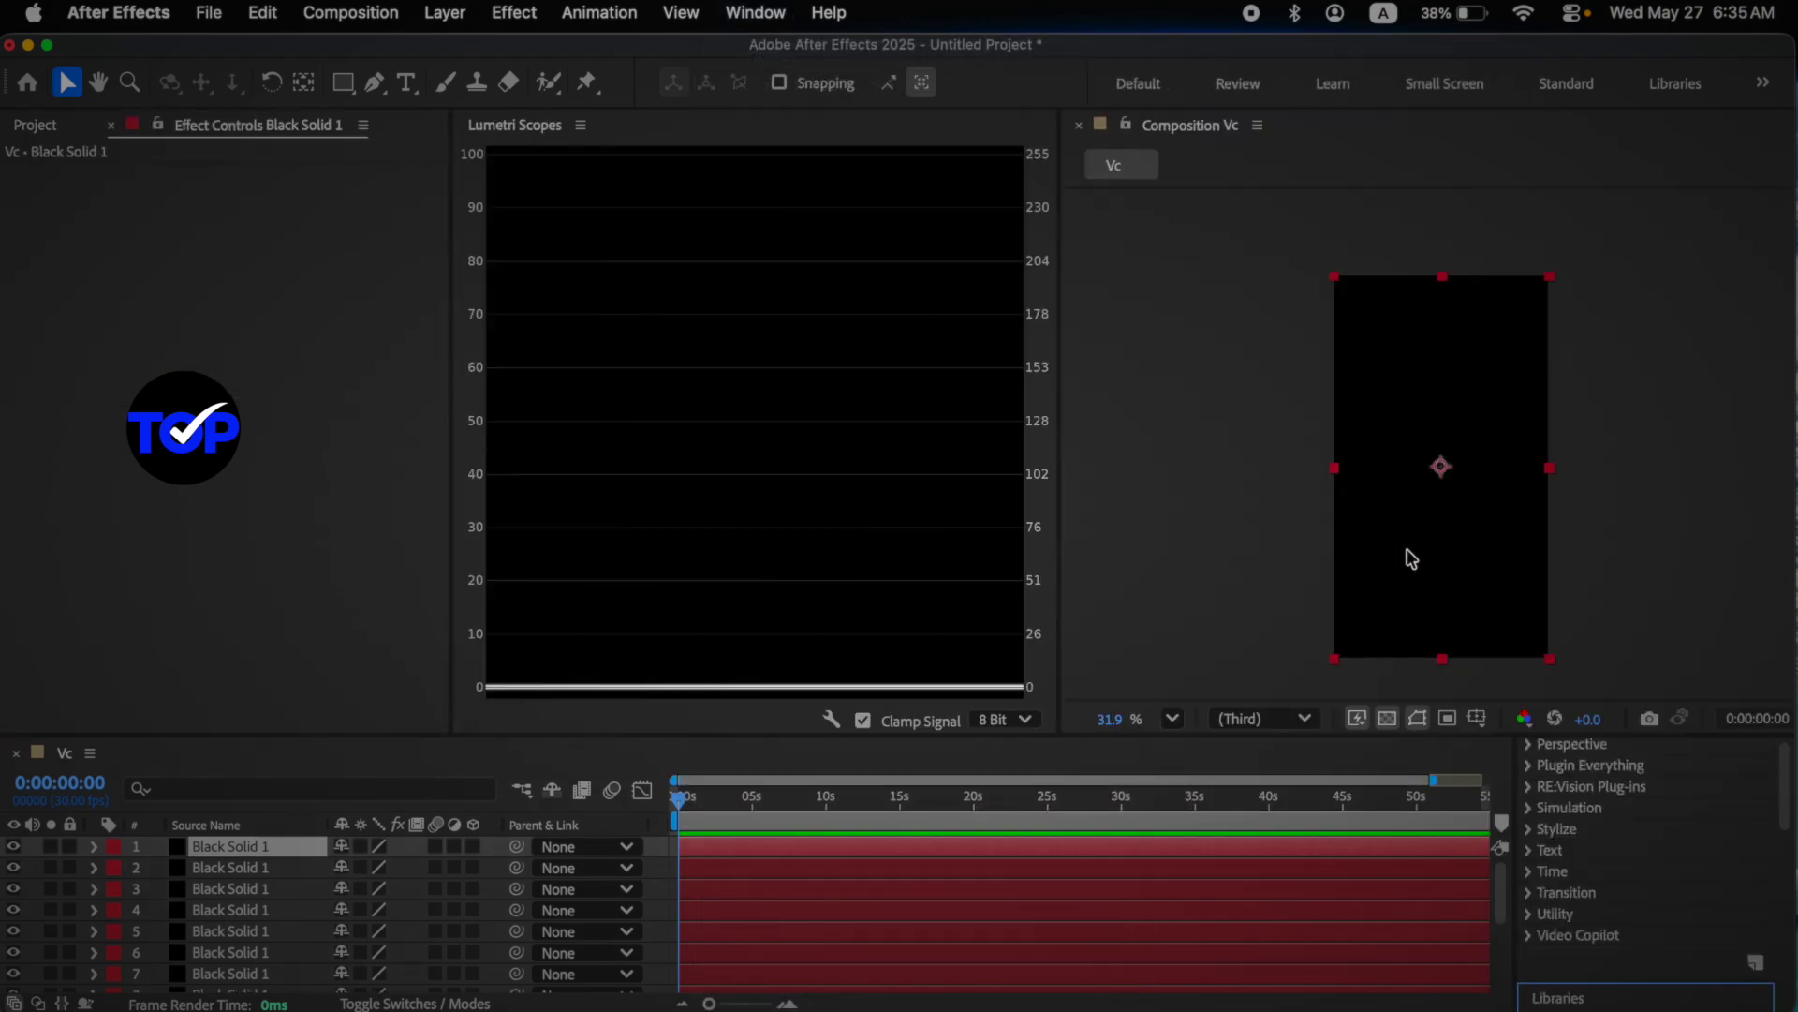
# Step: Try out the Essential Graphics workspace and the Review workspace
pyautogui.click(755, 12)
pyautogui.moveTo(1031, 55)
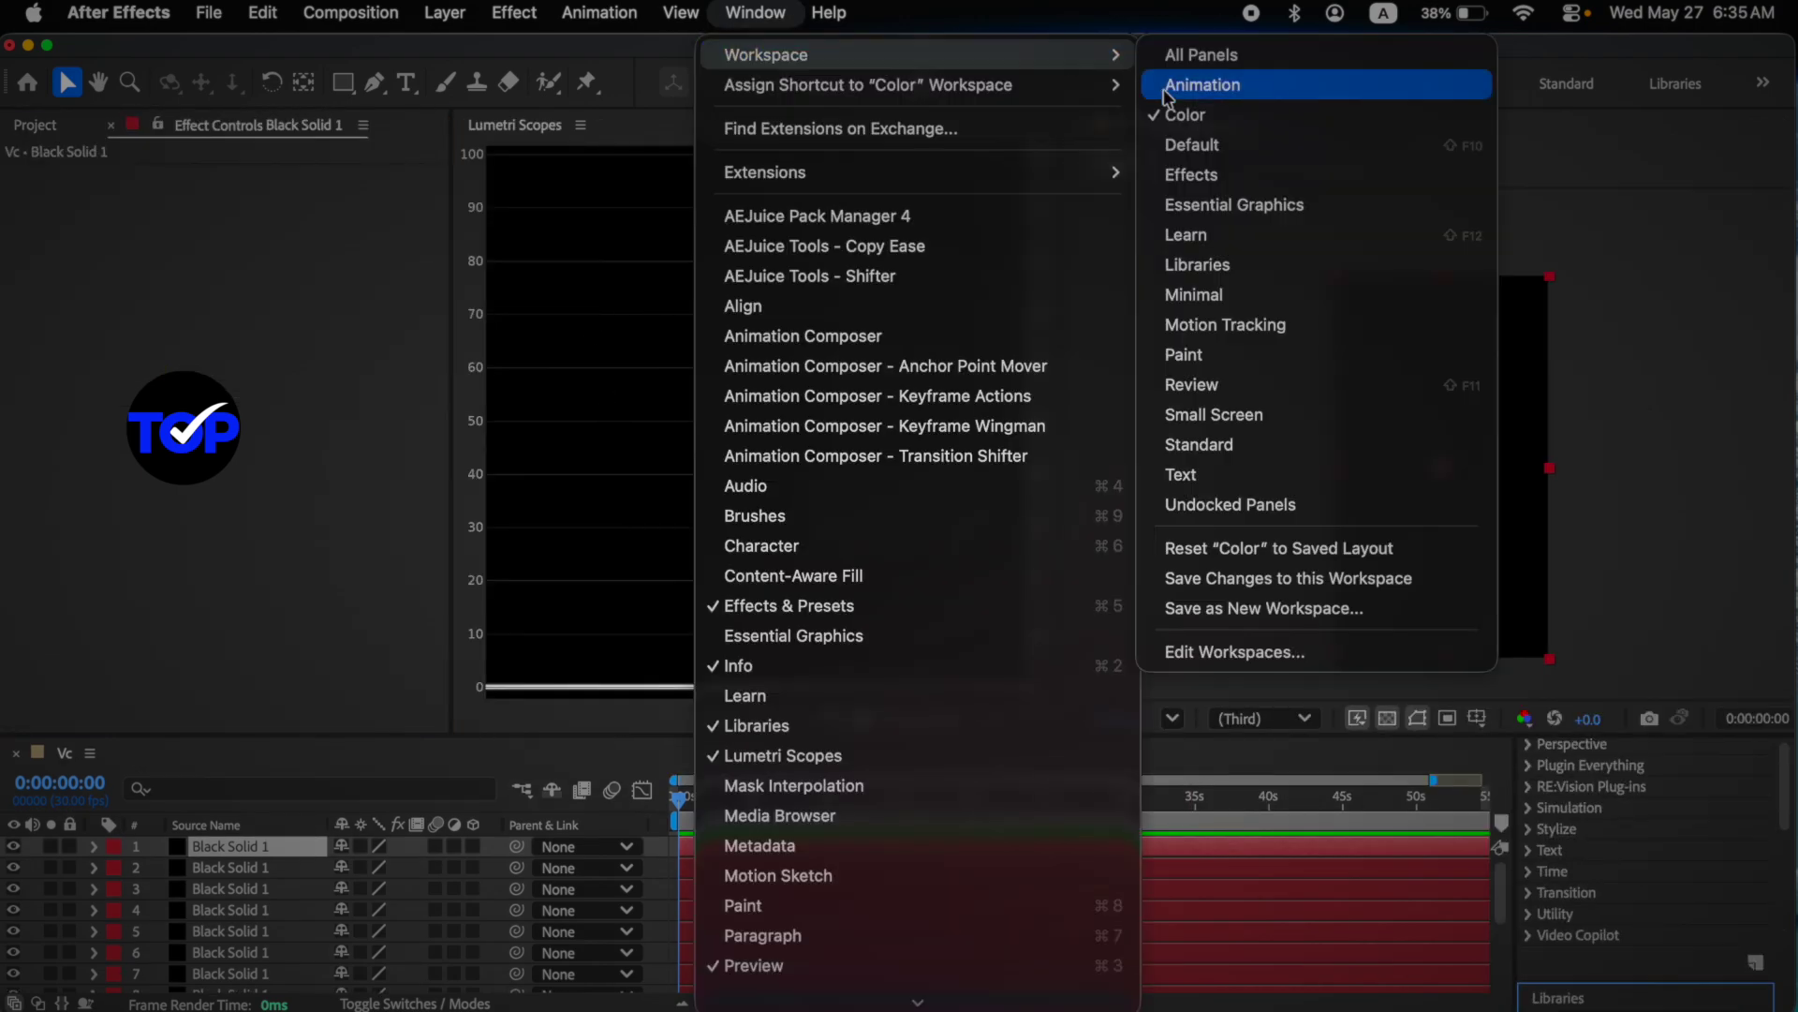
pyautogui.click(1234, 234)
pyautogui.click(755, 12)
pyautogui.moveTo(762, 53)
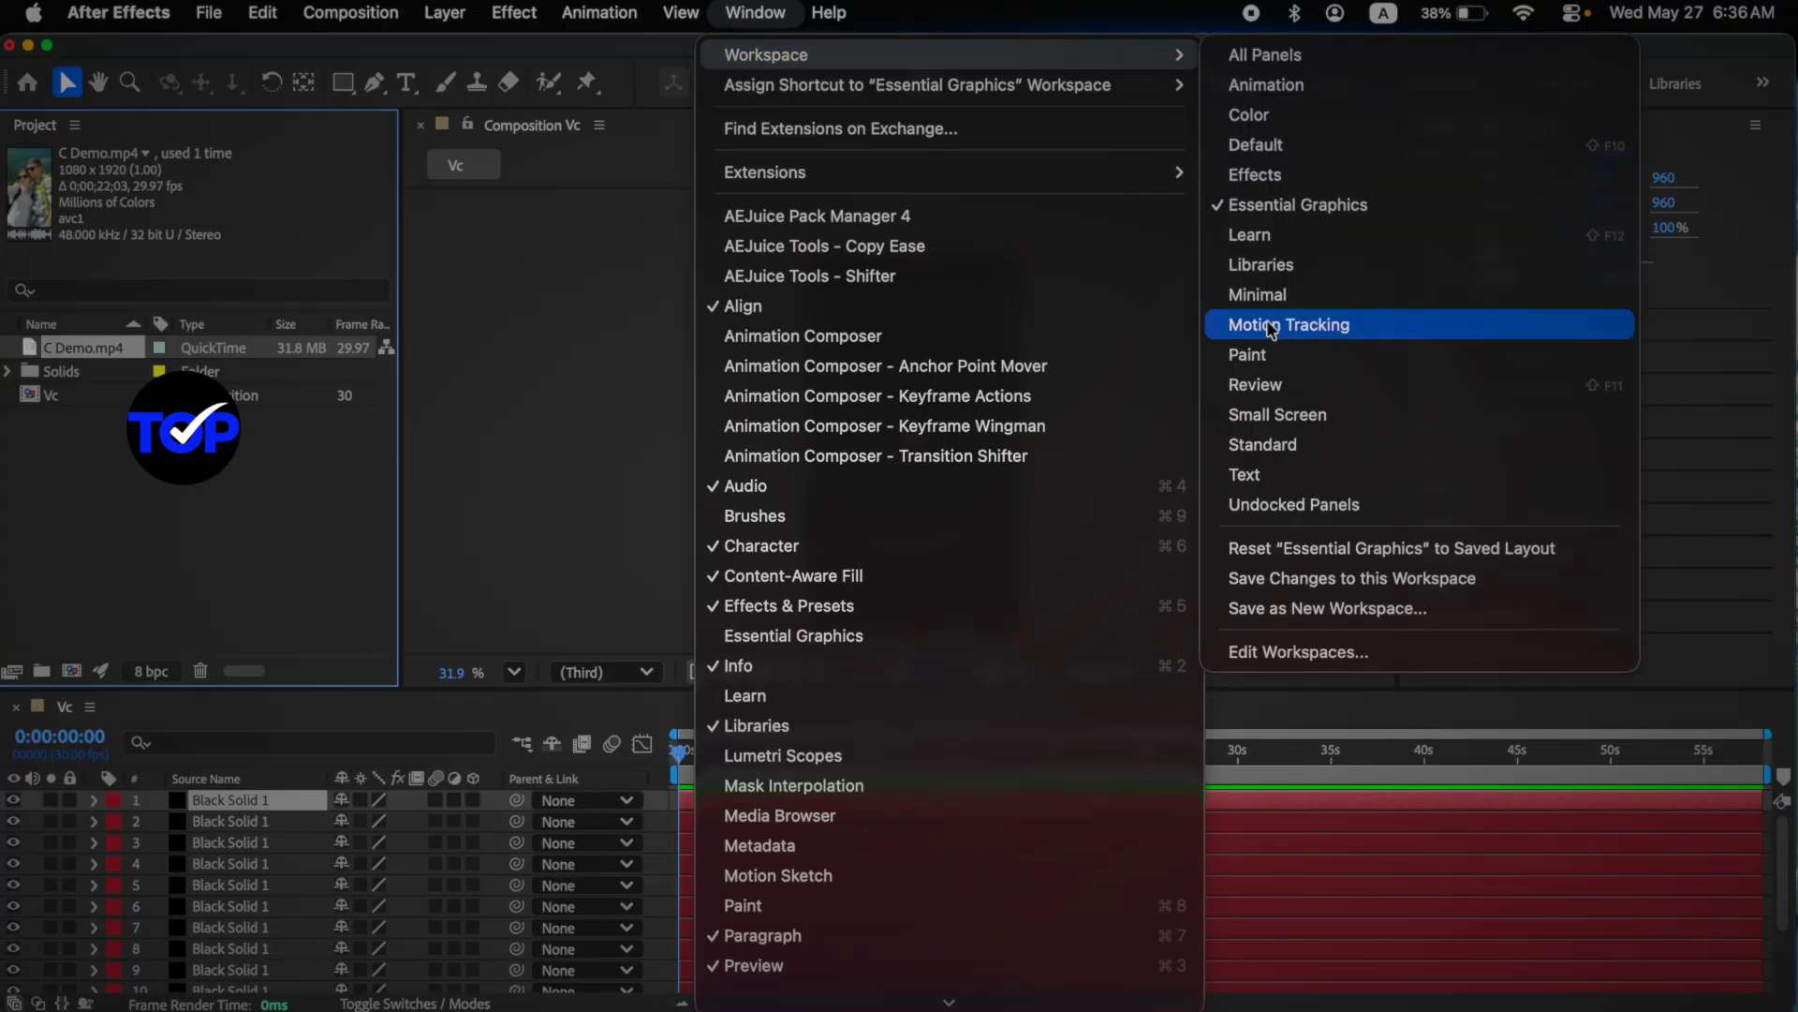
pyautogui.click(1345, 386)
# Step: Try out the Text workspace and return to the Default workspace
pyautogui.click(783, 19)
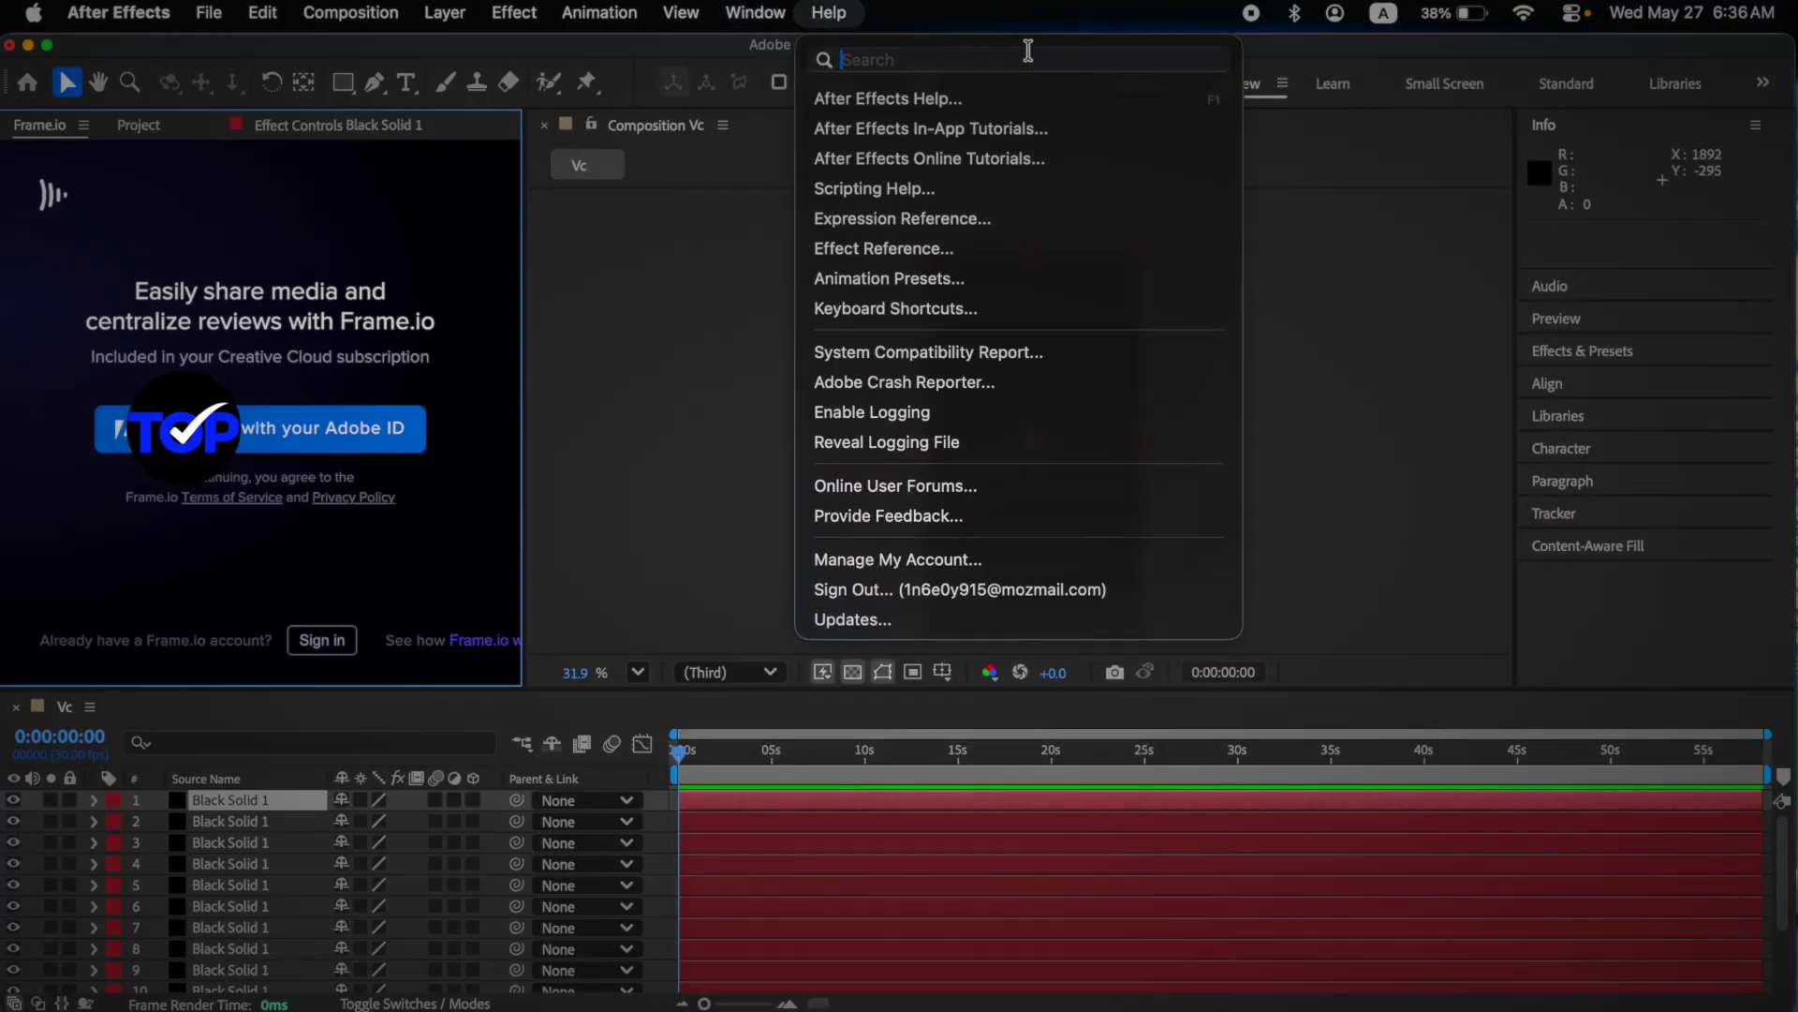
pyautogui.click(742, 16)
pyautogui.click(828, 12)
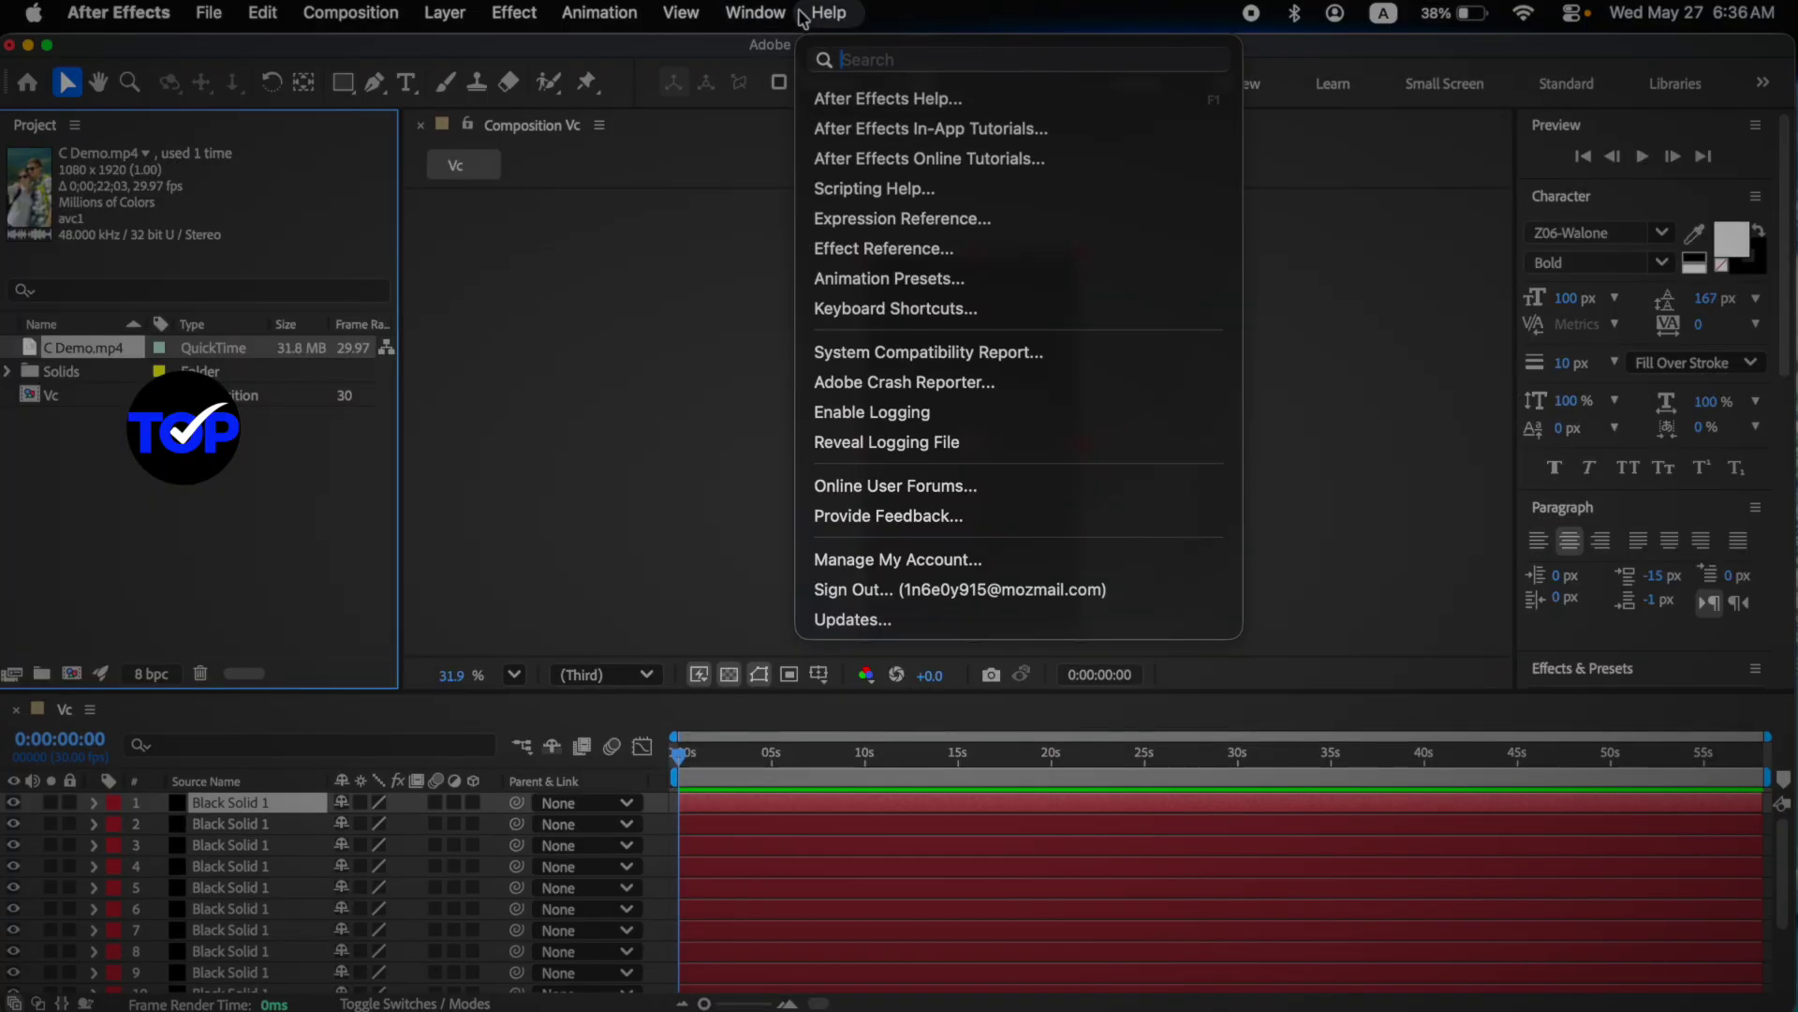
pyautogui.moveTo(761, 19)
pyautogui.moveTo(918, 55)
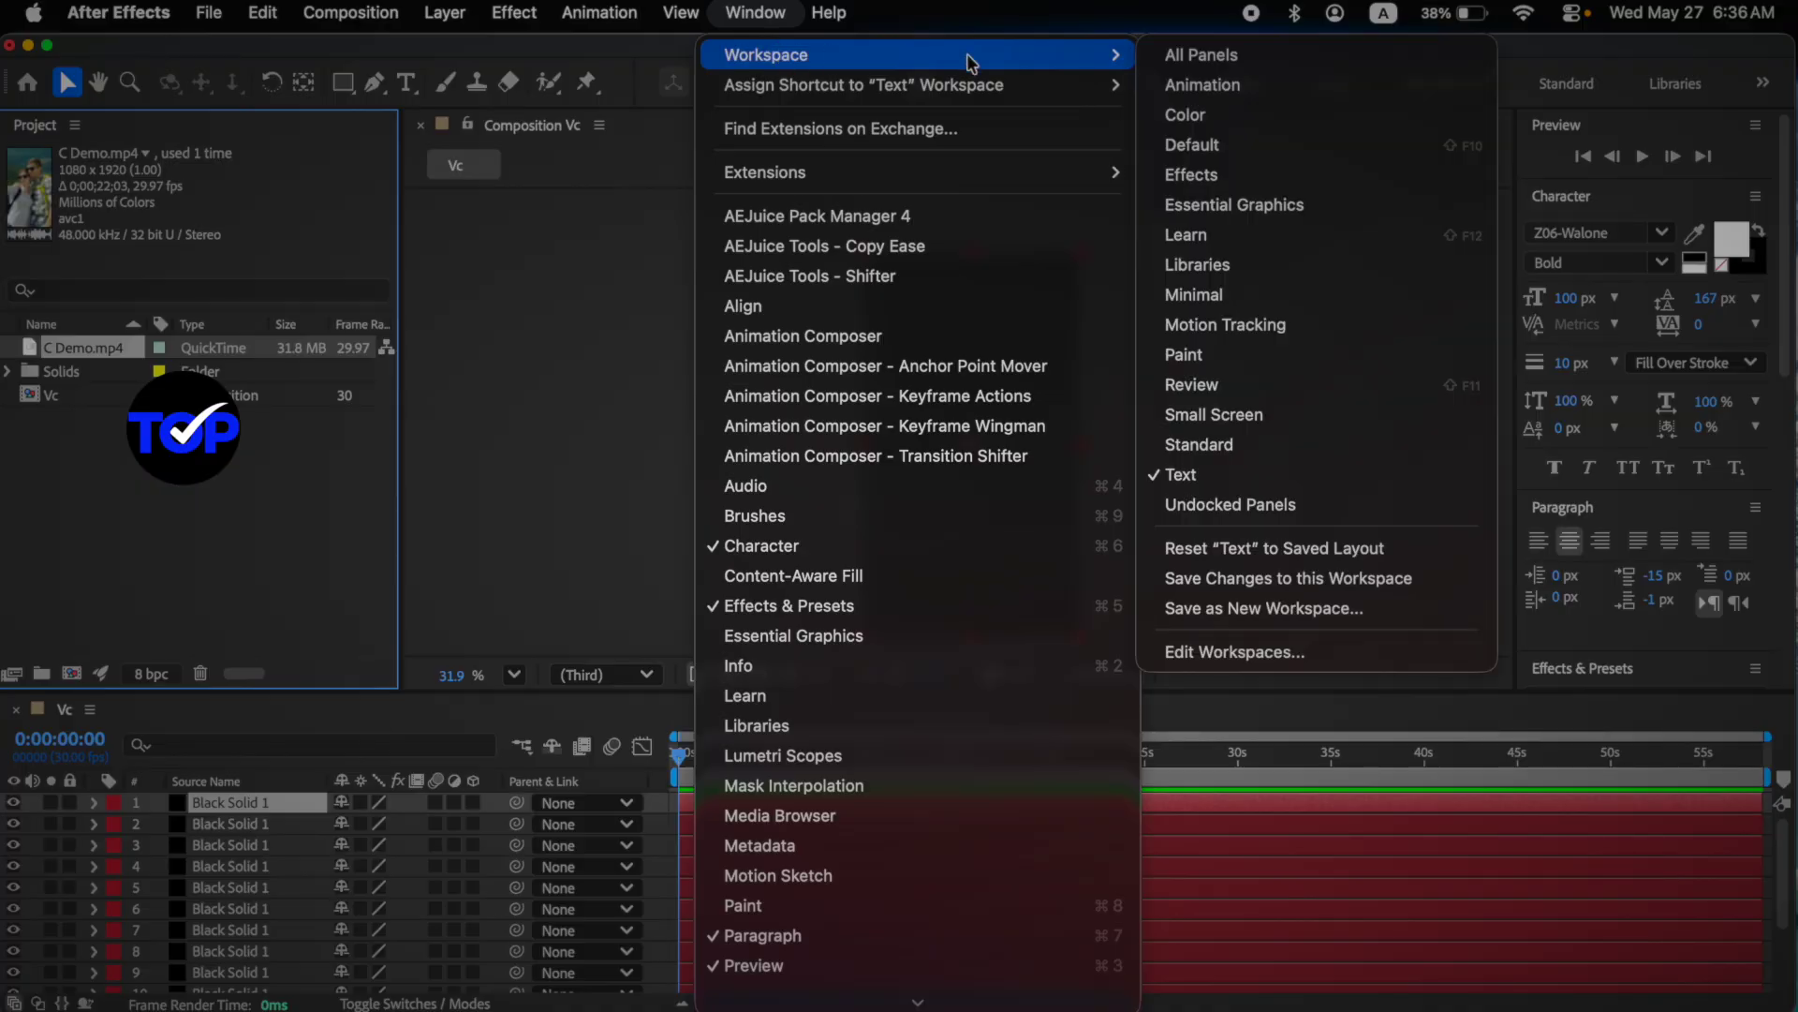
pyautogui.click(1197, 147)
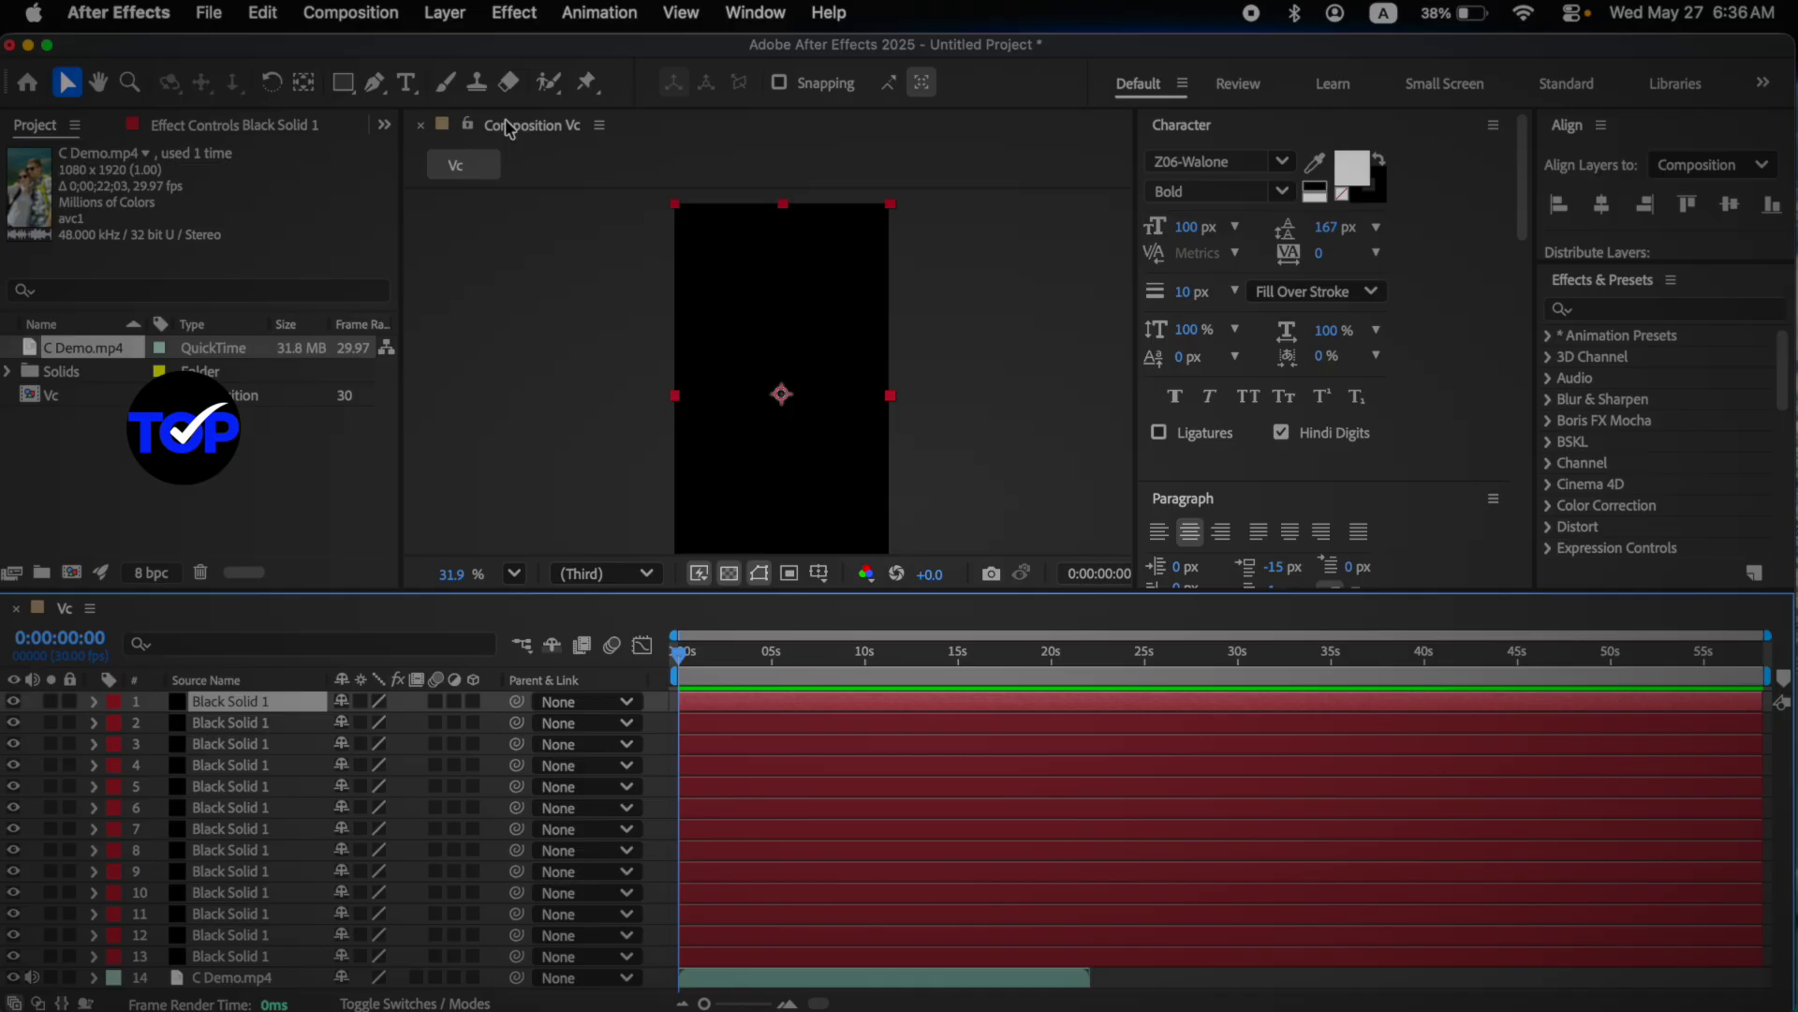
# Step: Try docking the Composition panel beside the Character panel and in the timeline's panel group
pyautogui.moveTo(509, 129); pyautogui.dragTo(1161, 288)
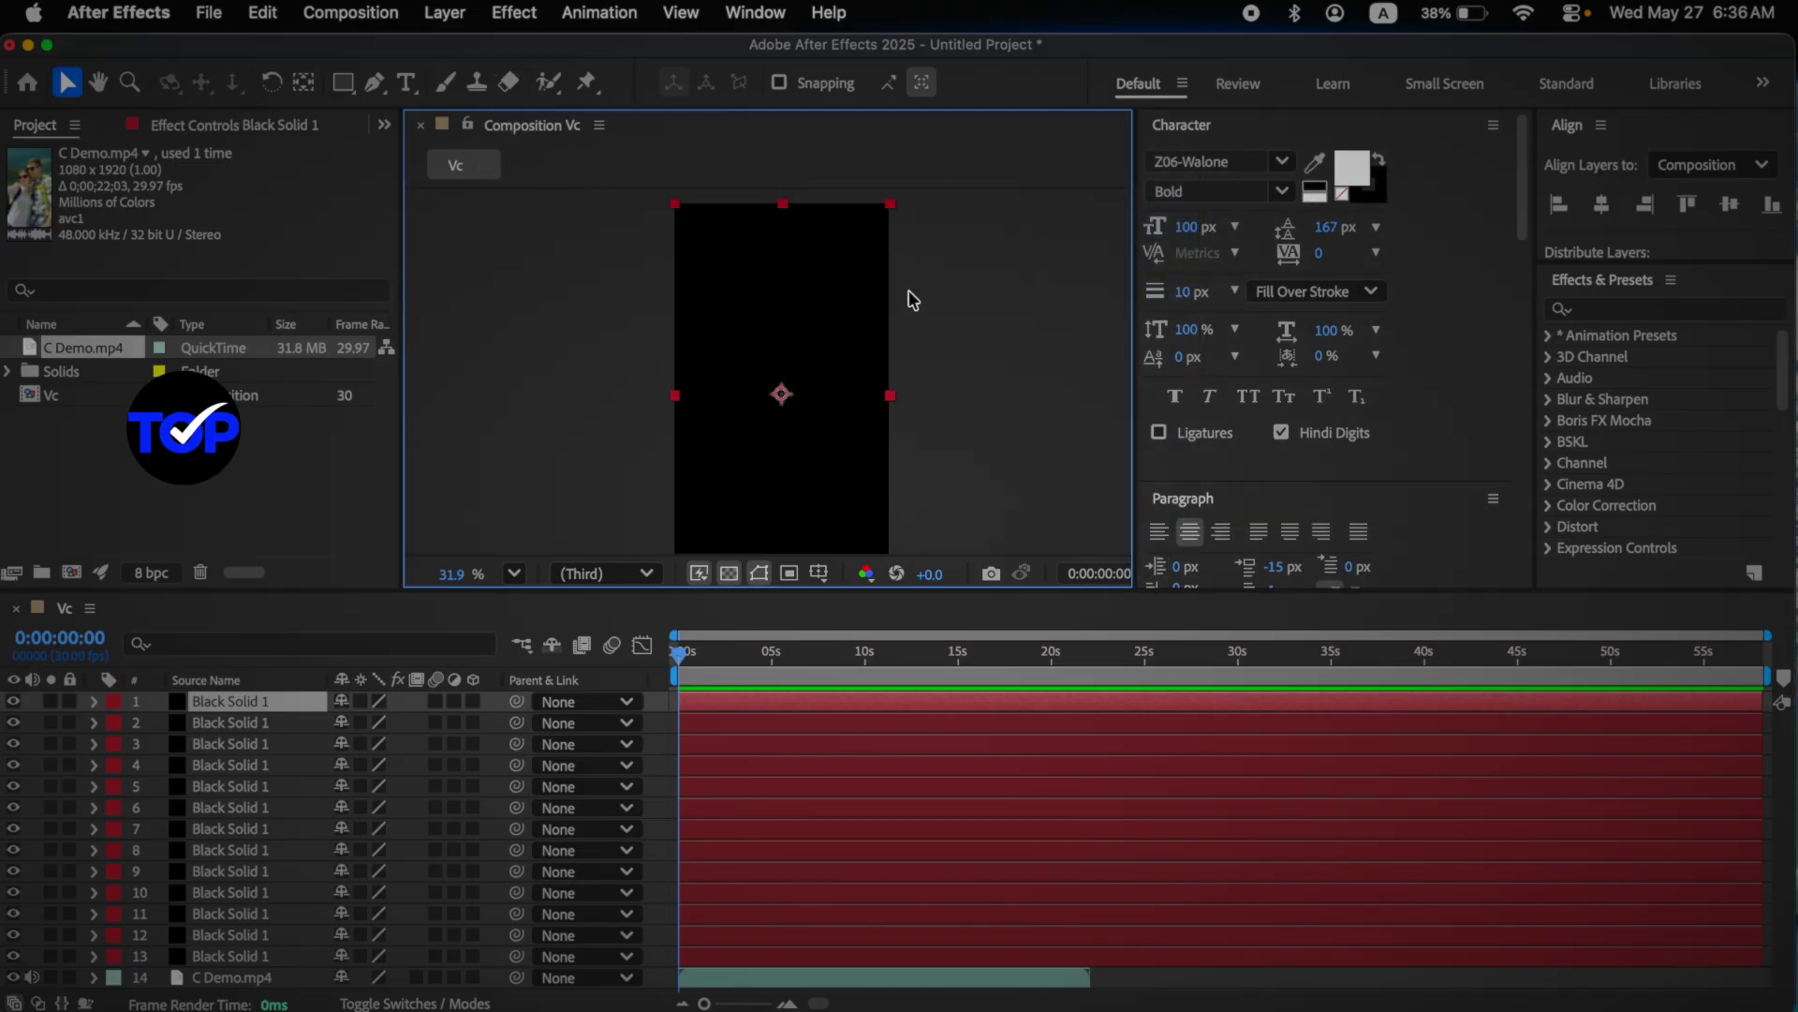
pyautogui.moveTo(510, 125); pyautogui.dragTo(1522, 248)
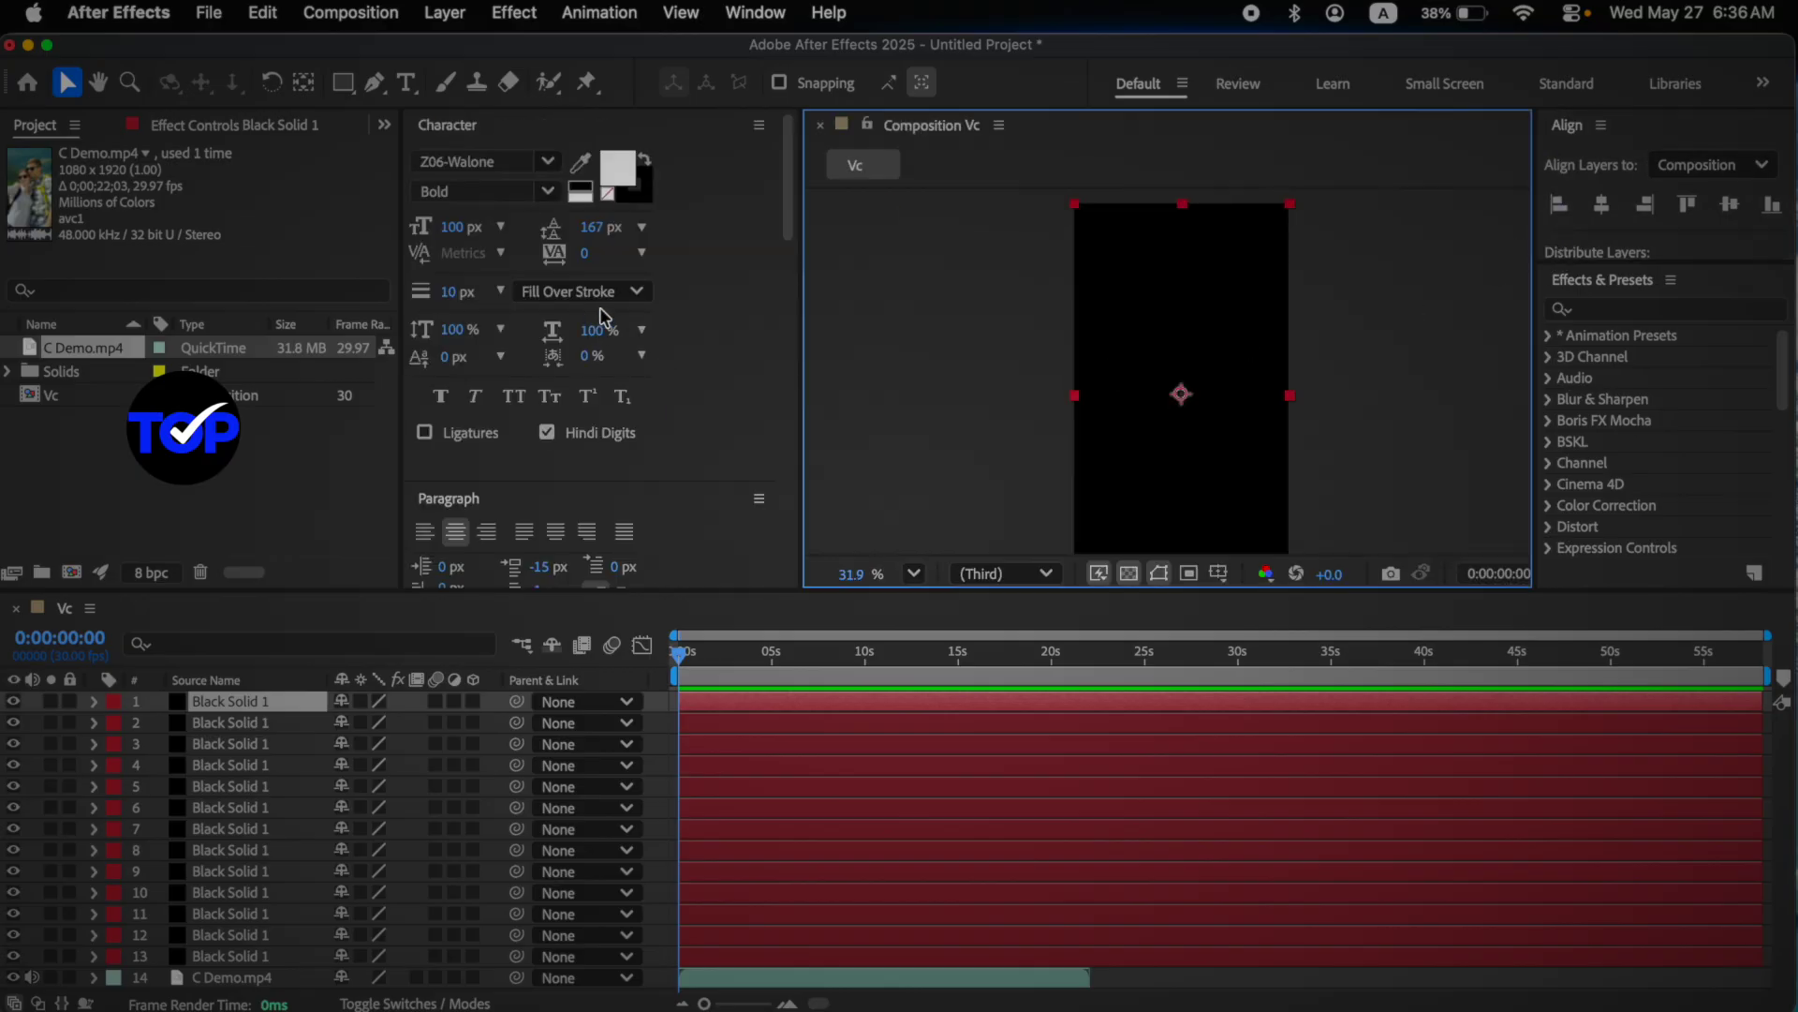
pyautogui.moveTo(926, 139); pyautogui.dragTo(669, 676)
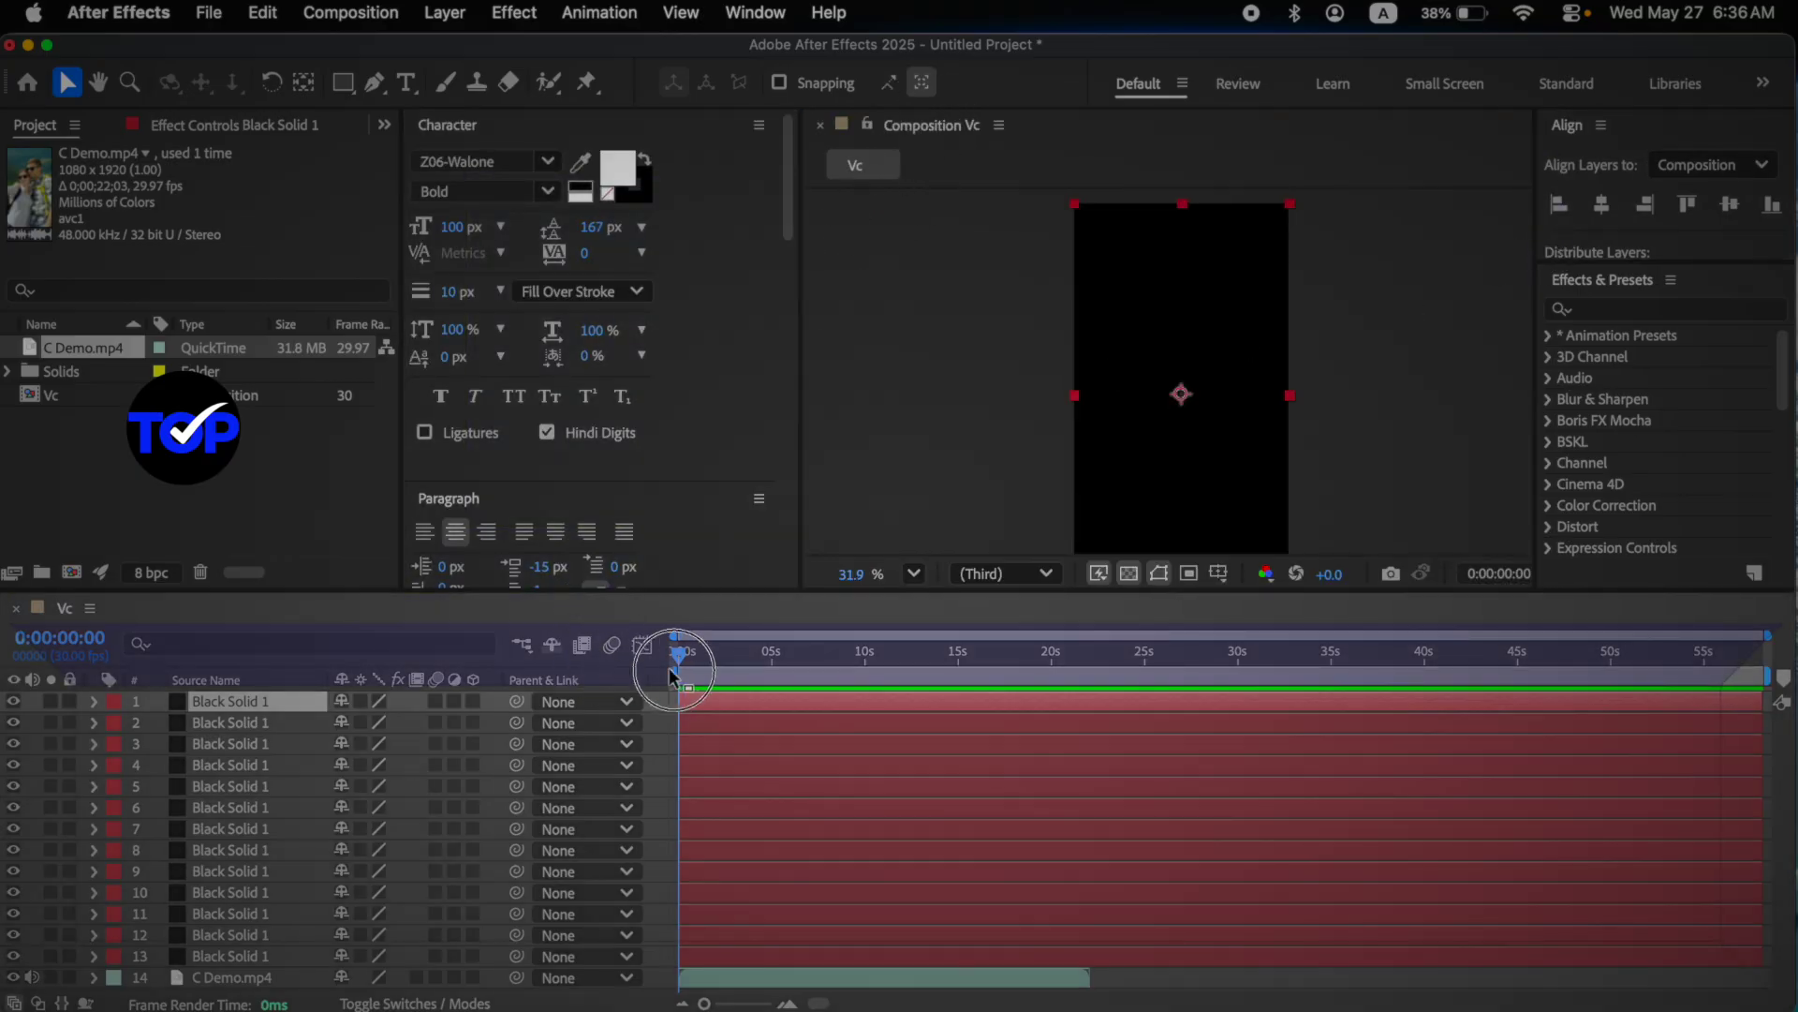
pyautogui.moveTo(778, 638); pyautogui.dragTo(822, 603)
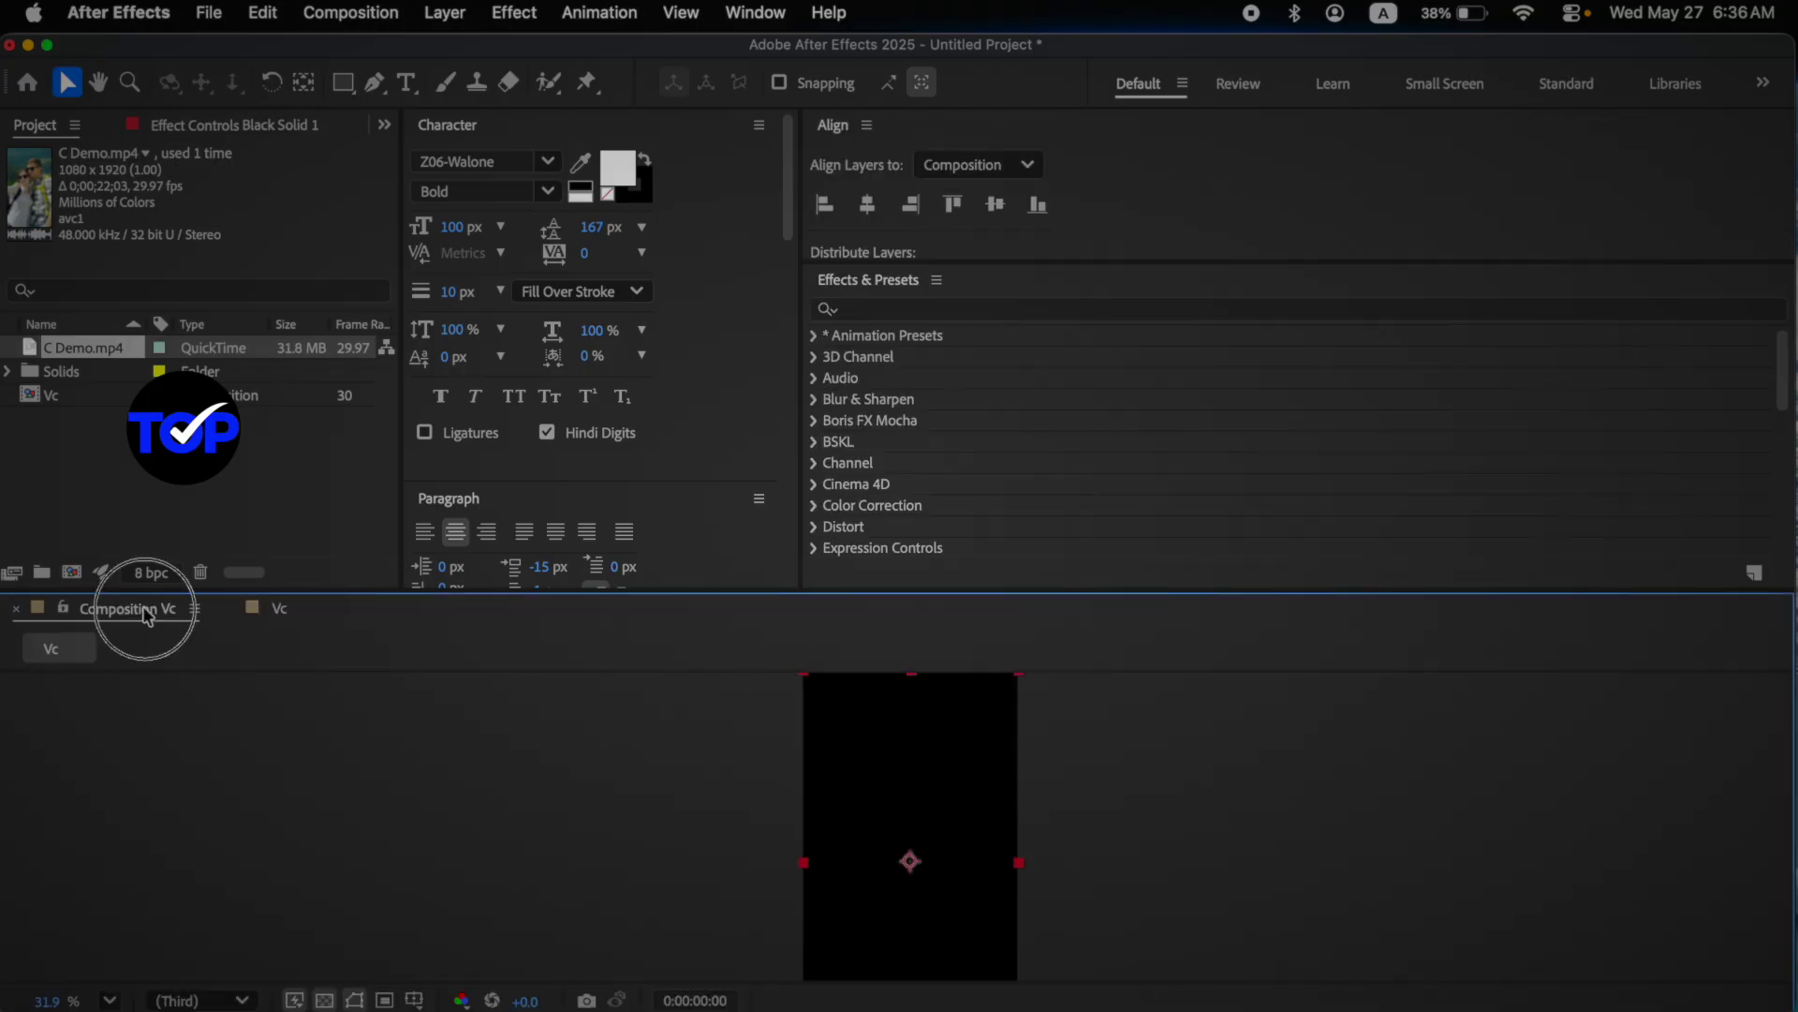
pyautogui.moveTo(141, 609); pyautogui.dragTo(1283, 117)
# Step: Dock the Composition panel as a full-height column along the workspace's right edge and narrow it to about a quarter of the width
pyautogui.moveTo(995, 142); pyautogui.dragTo(1787, 473)
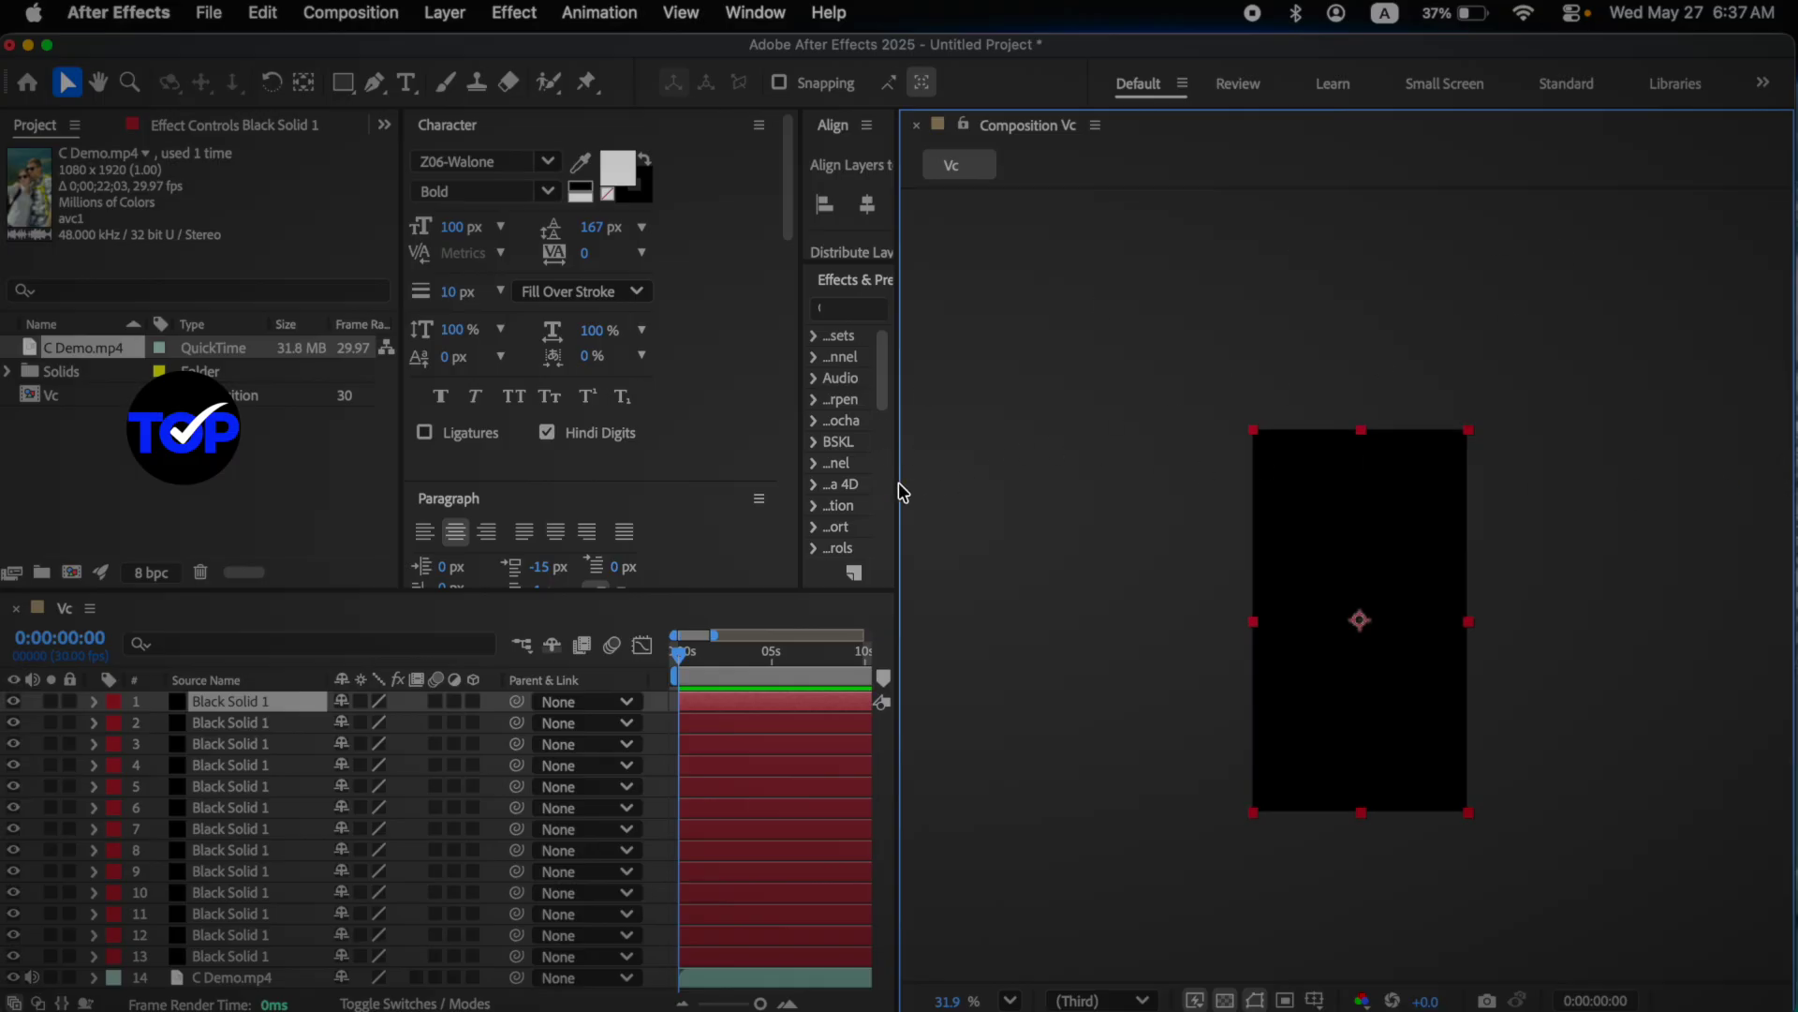
pyautogui.click(1136, 998)
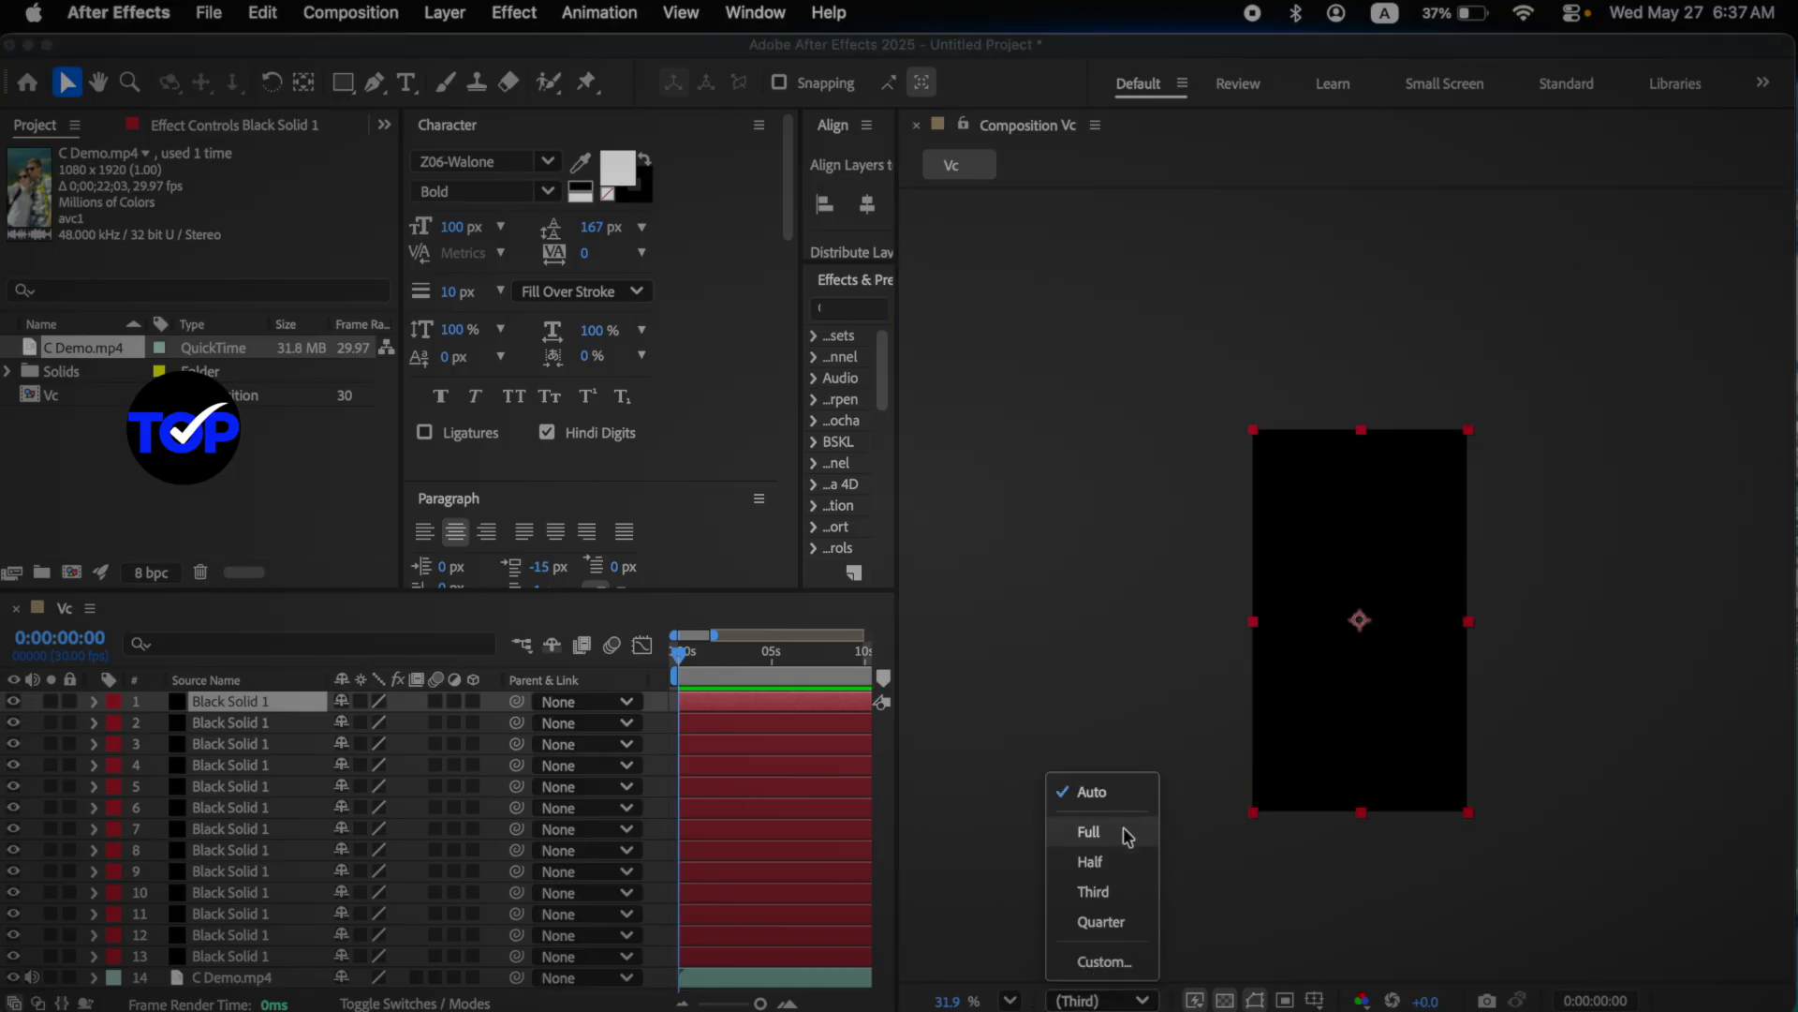
pyautogui.click(1244, 891)
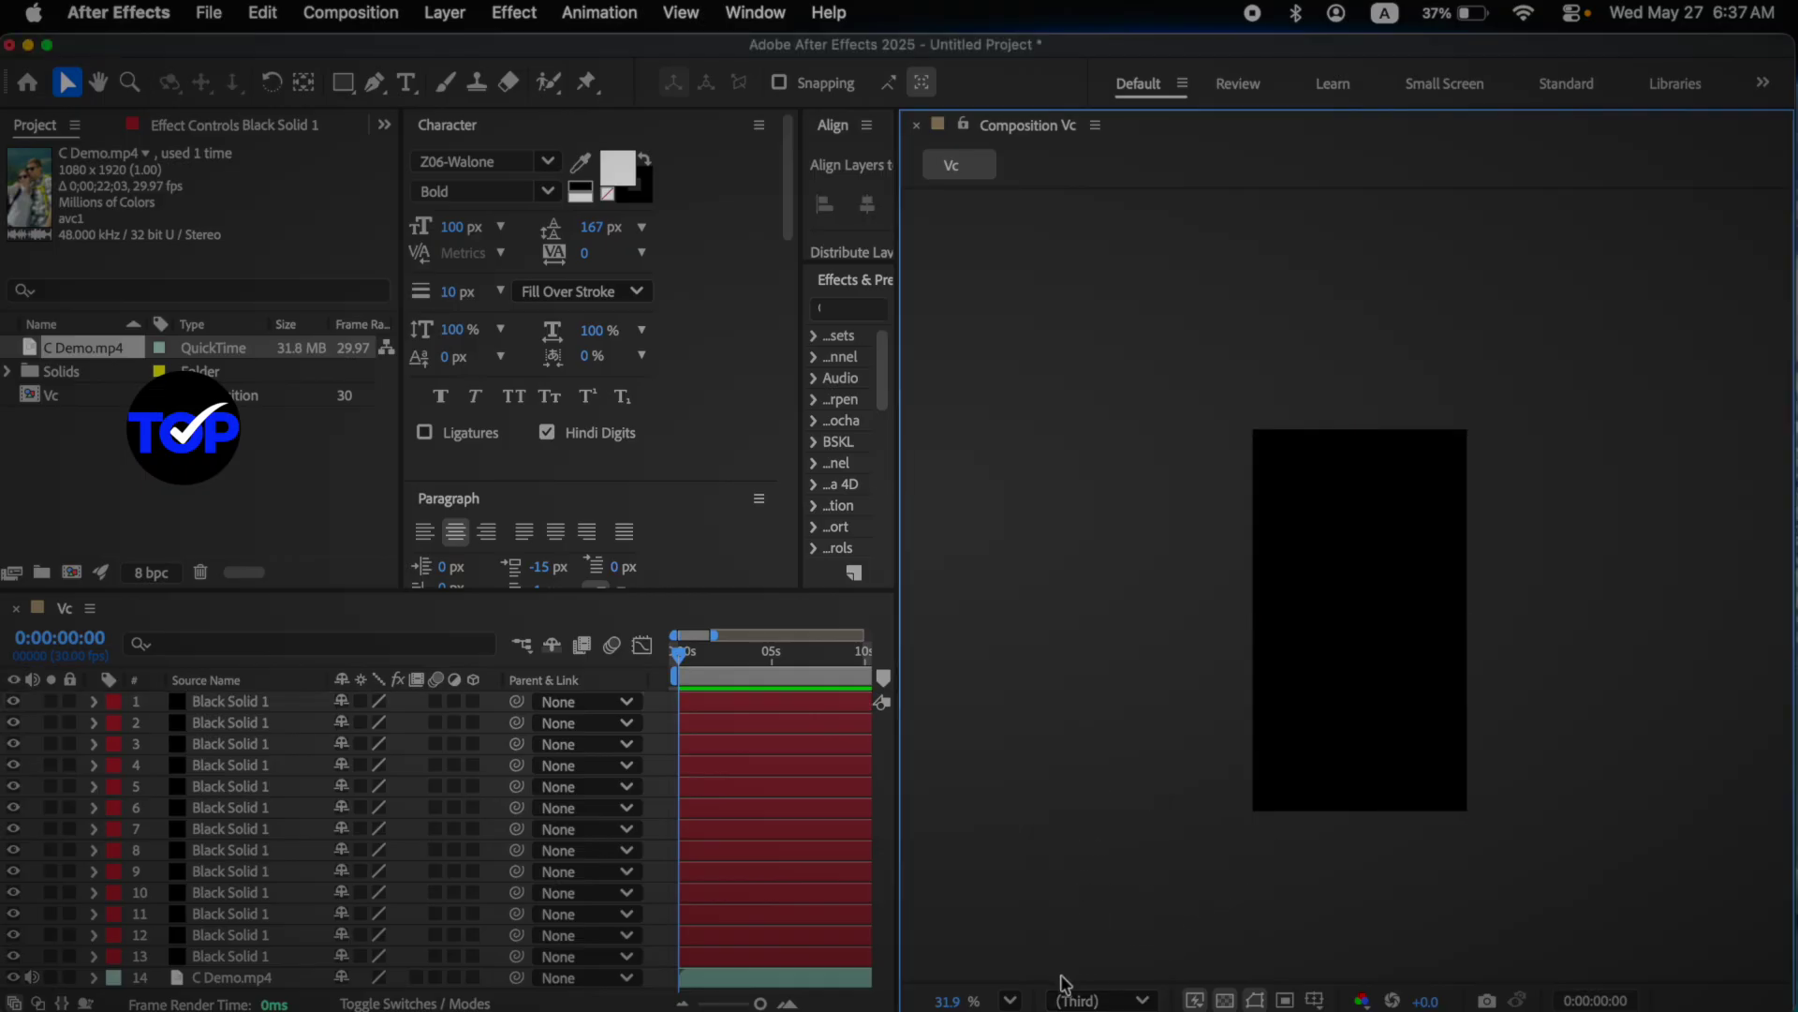
pyautogui.moveTo(899, 575); pyautogui.dragTo(1352, 575)
# Step: Set the composition view's magnification to Fit up to 200% and move the C Demo.mp4 layer above all the black solids
pyautogui.click(1447, 1002)
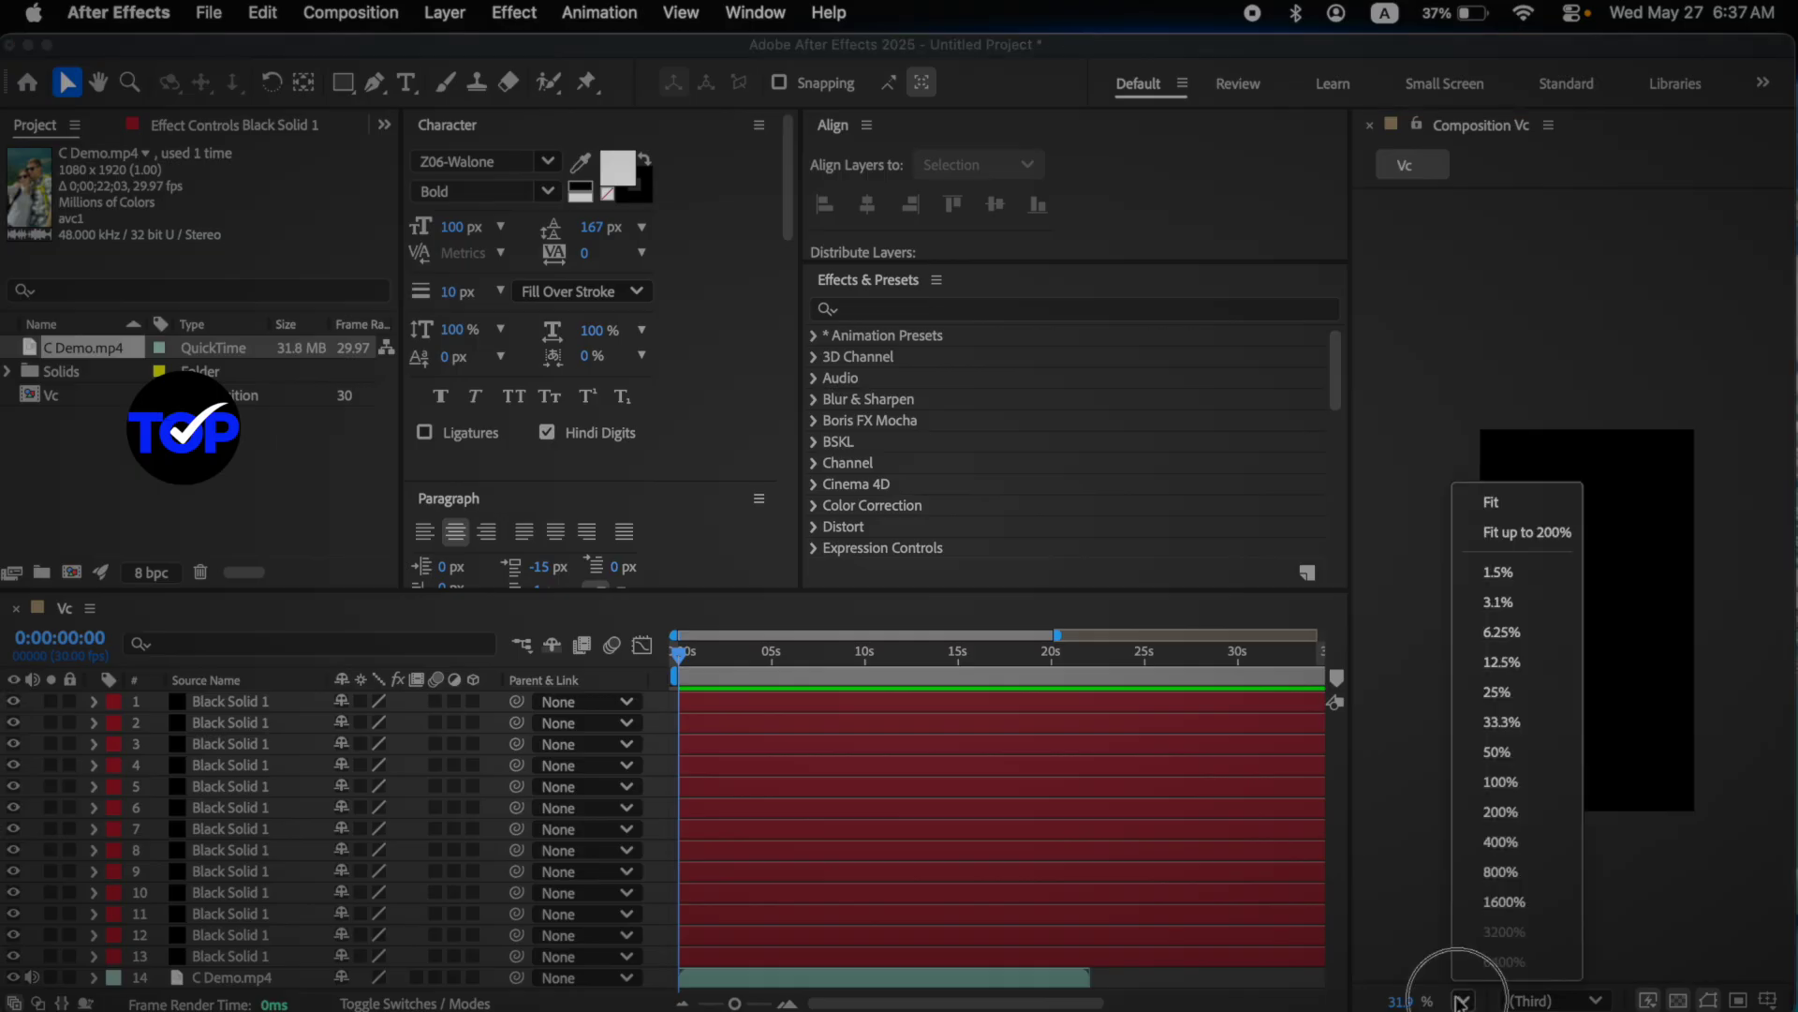
pyautogui.click(1489, 530)
pyautogui.moveTo(253, 977); pyautogui.dragTo(273, 698)
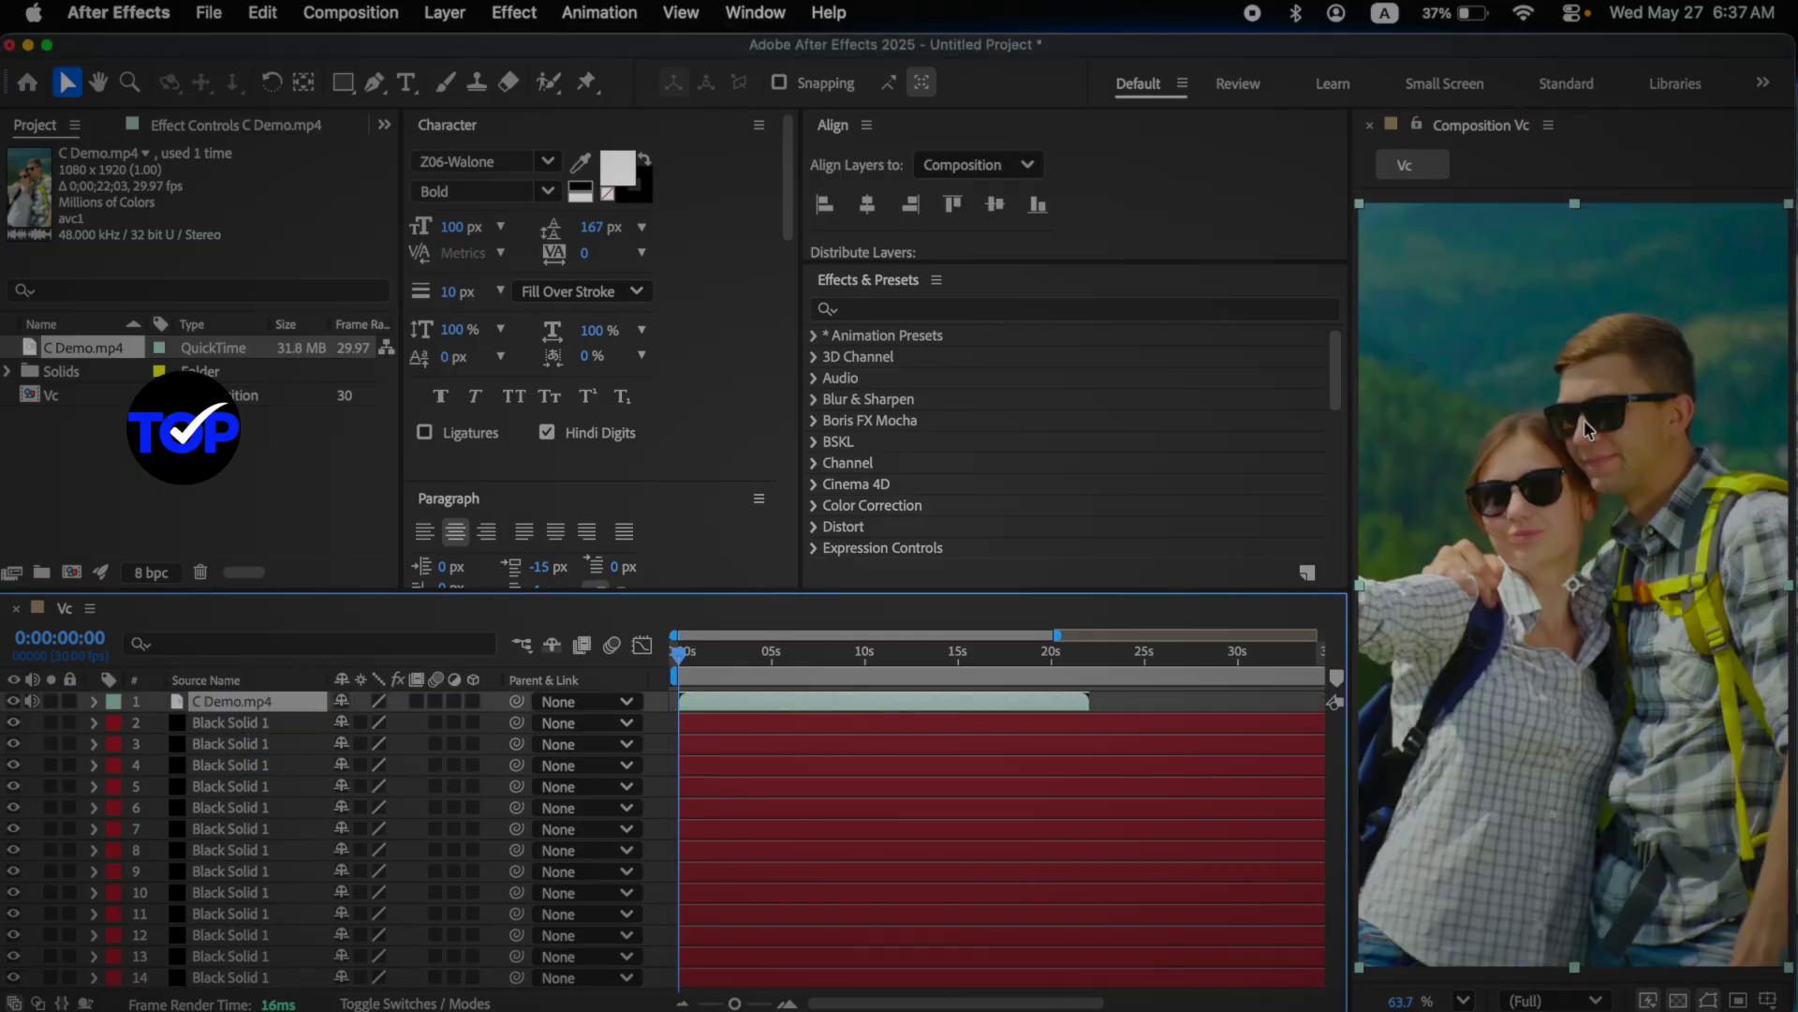
pyautogui.click(1466, 999)
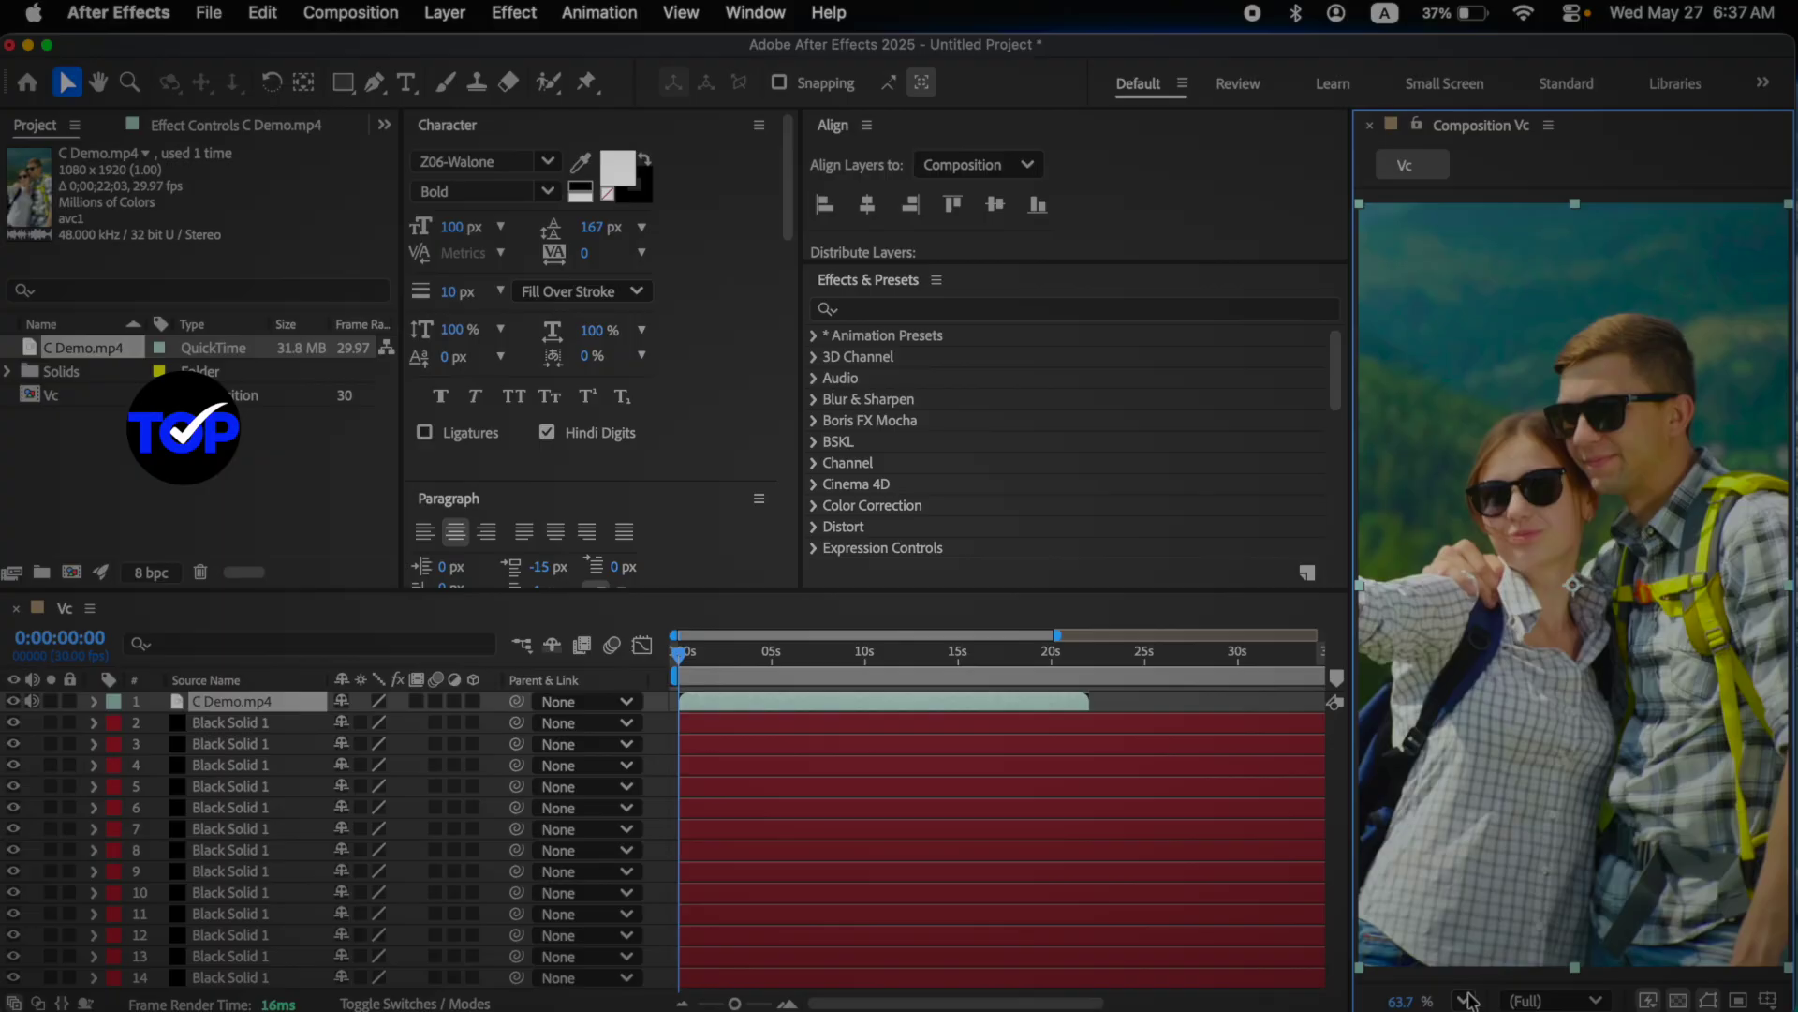
pyautogui.click(1245, 764)
pyautogui.click(890, 309)
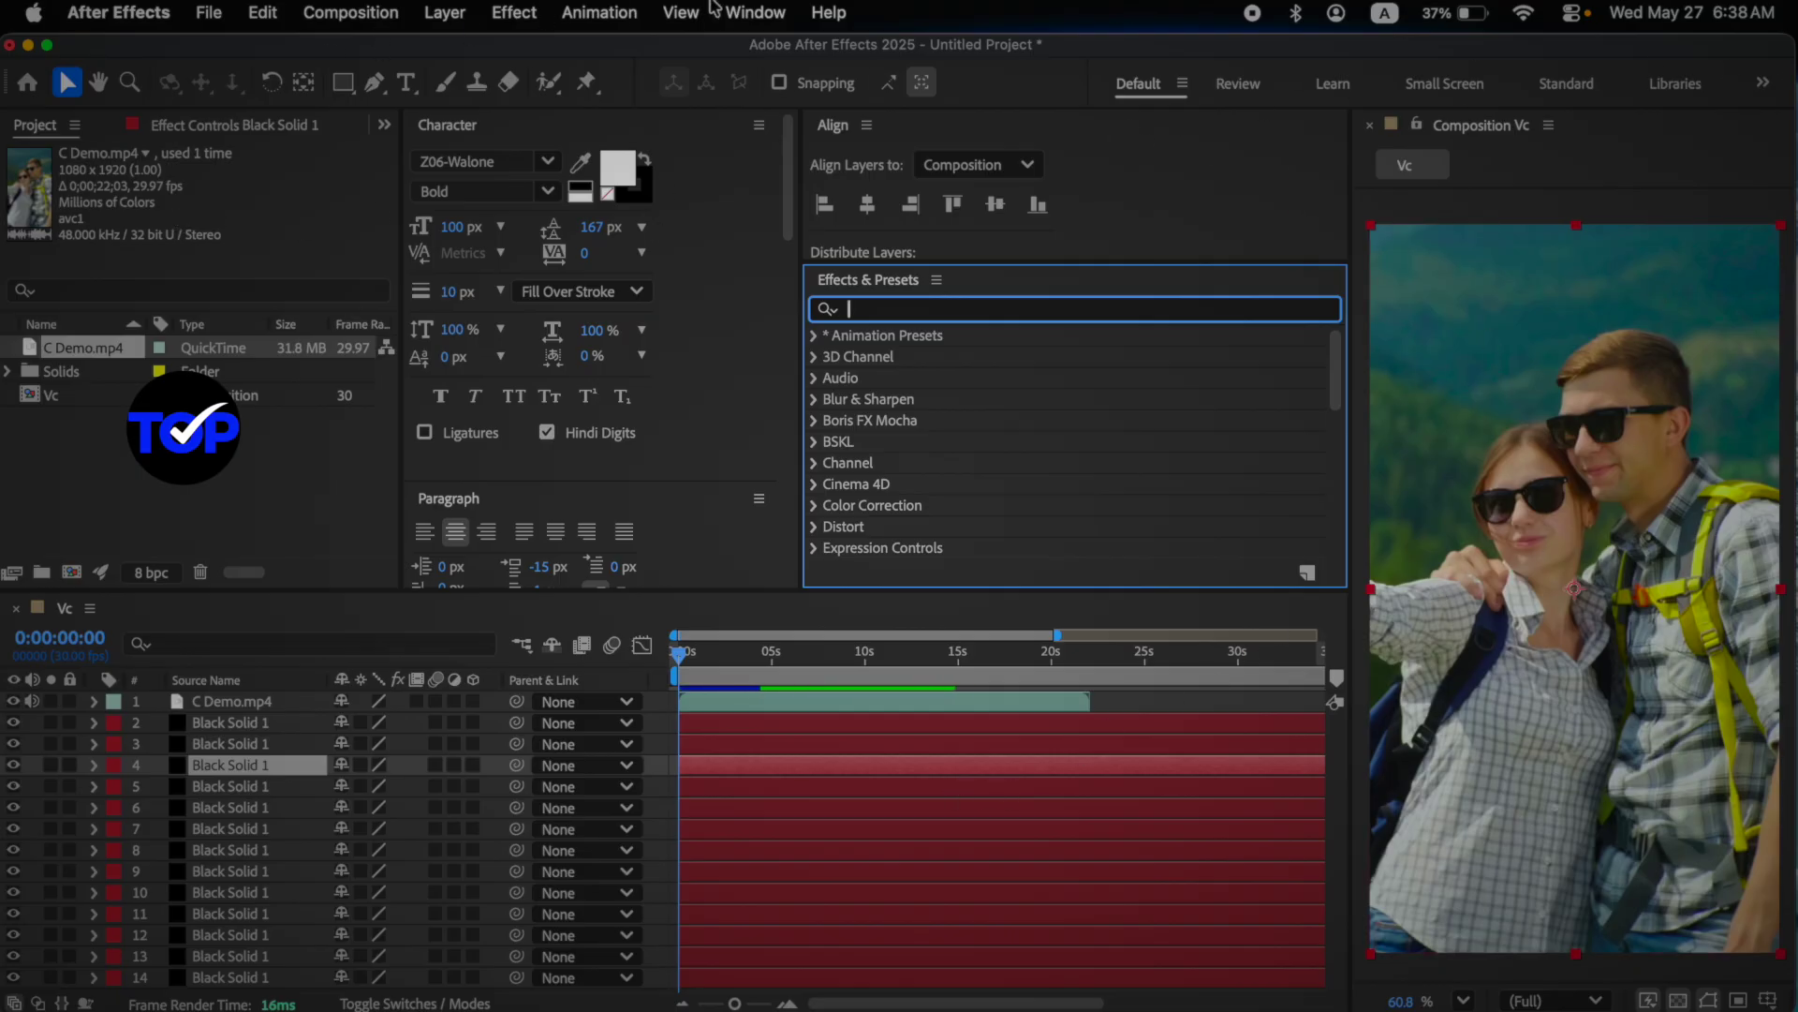
# Step: Save the current panel layout as a new workspace named "Vertical Workspace"
pyautogui.click(768, 19)
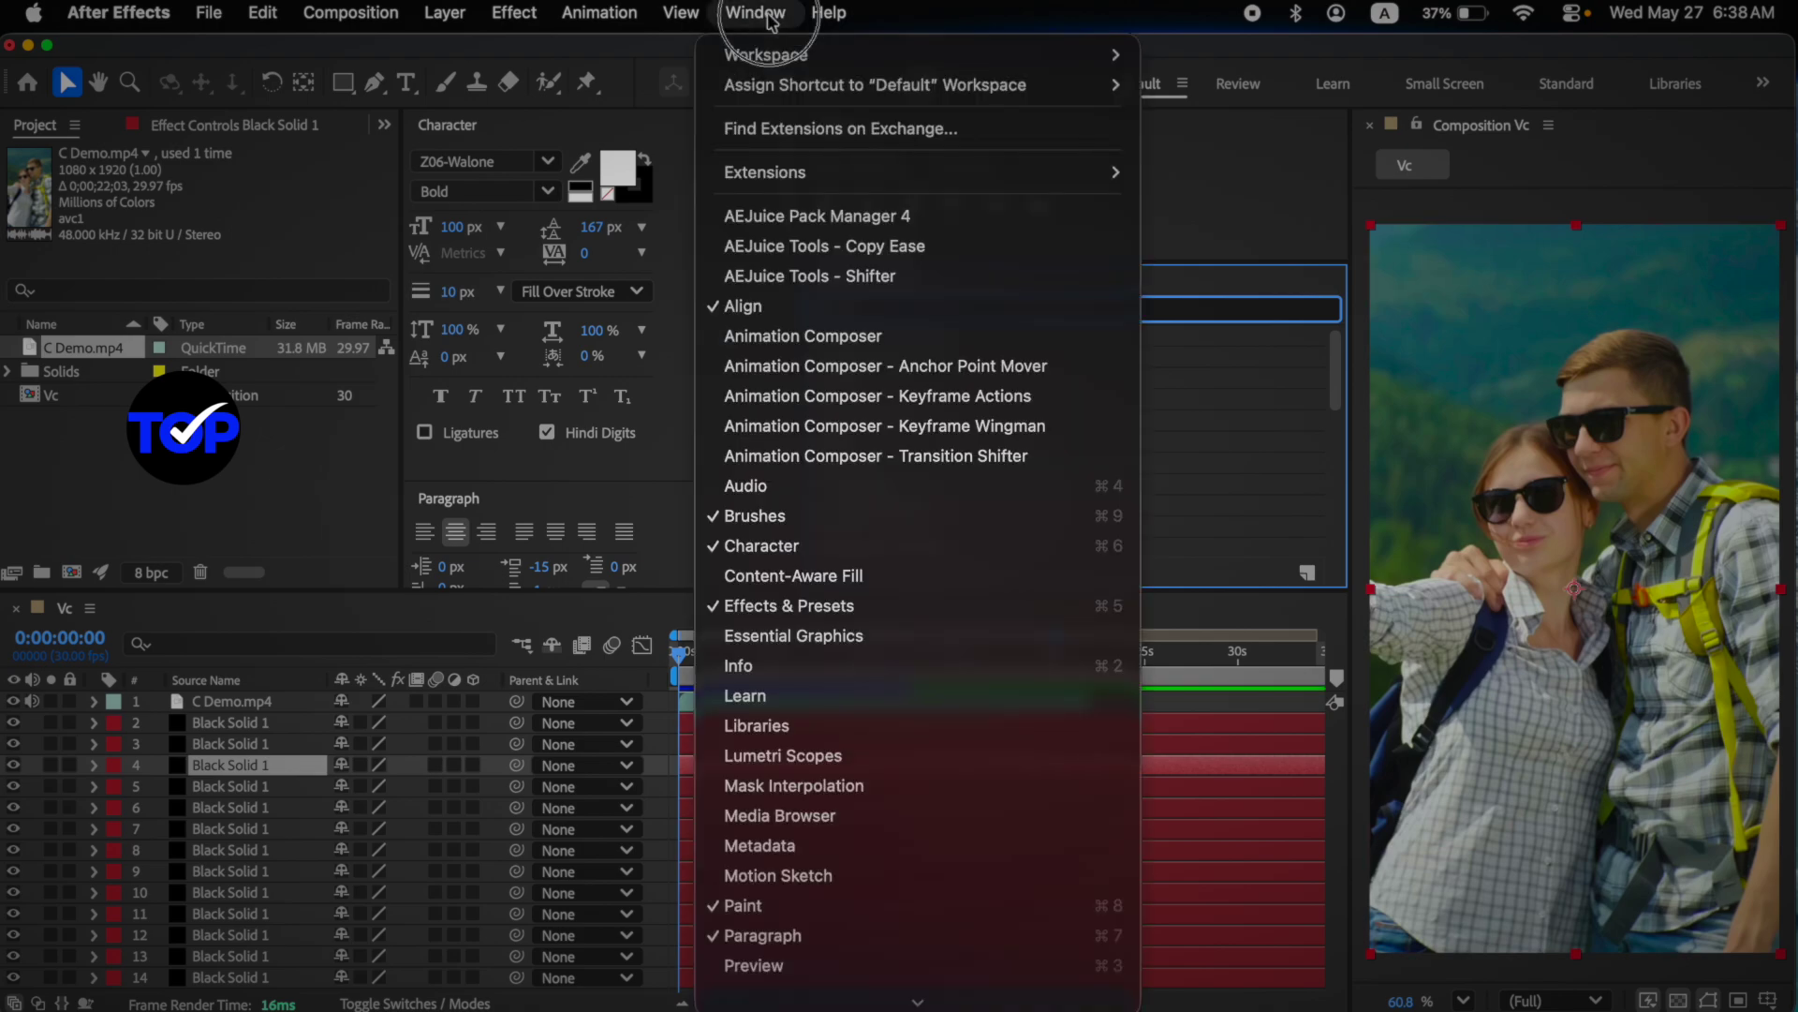
pyautogui.moveTo(795, 58)
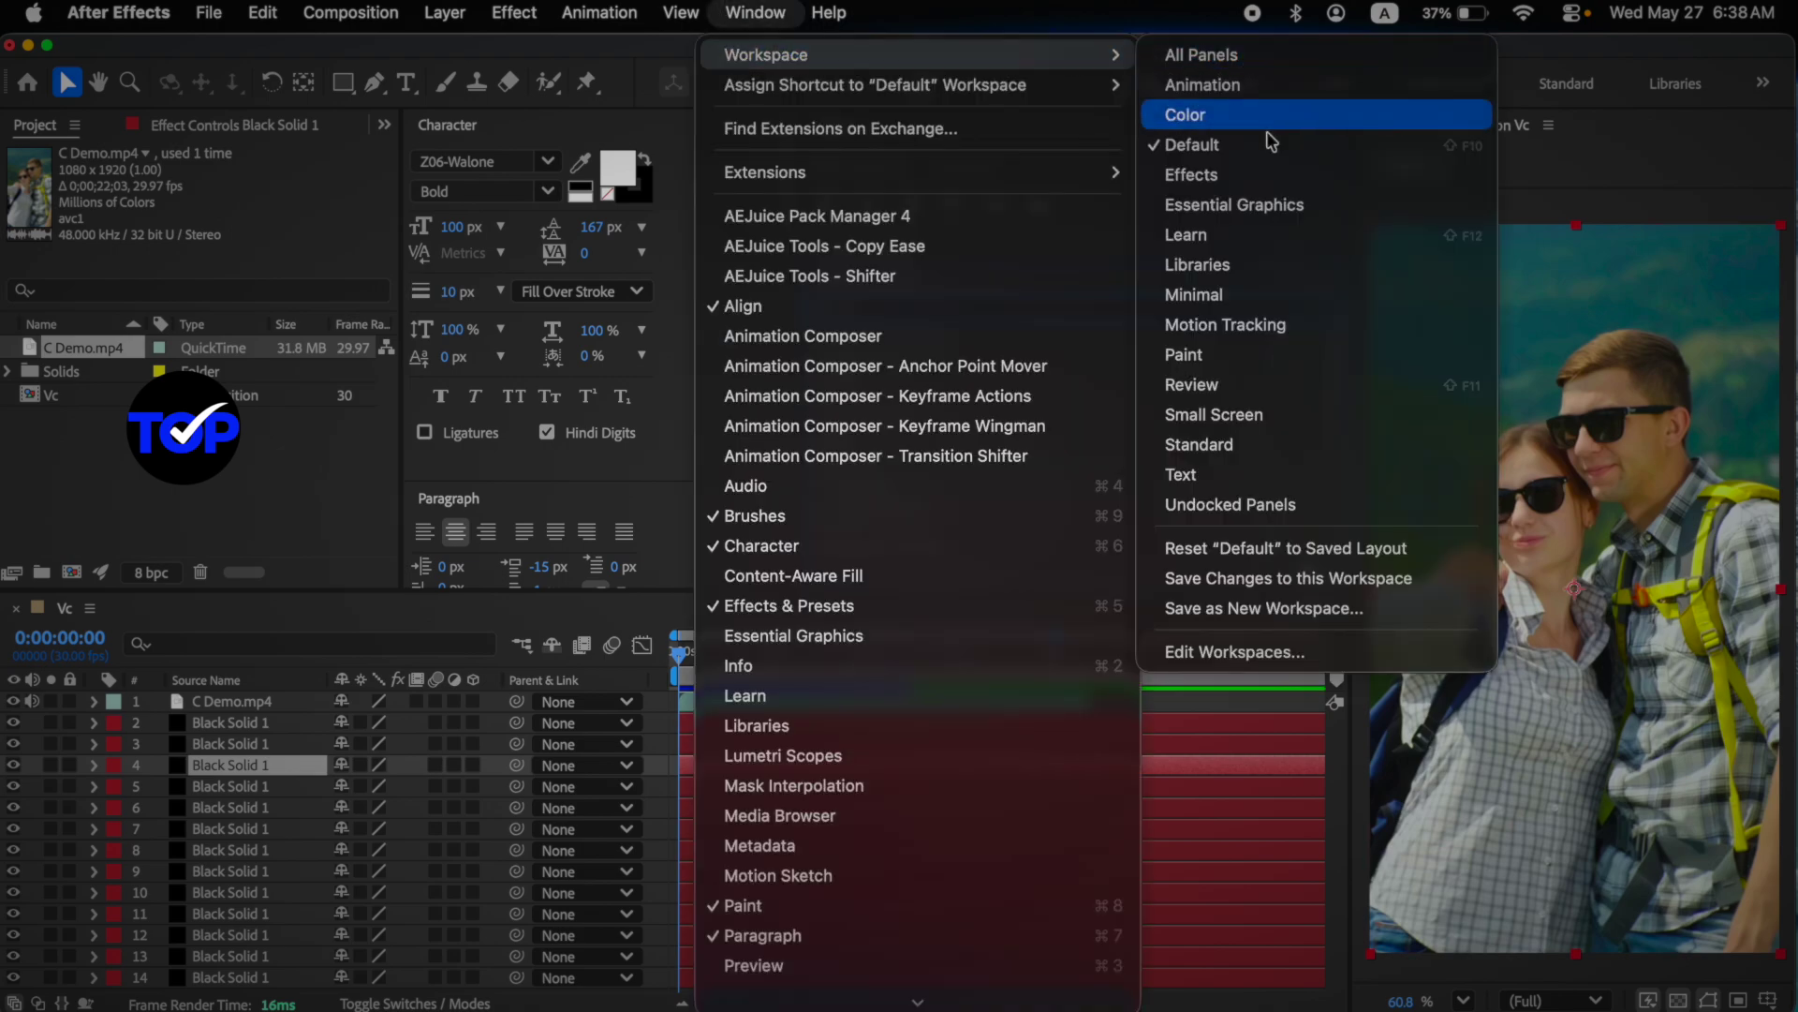
pyautogui.click(1322, 611)
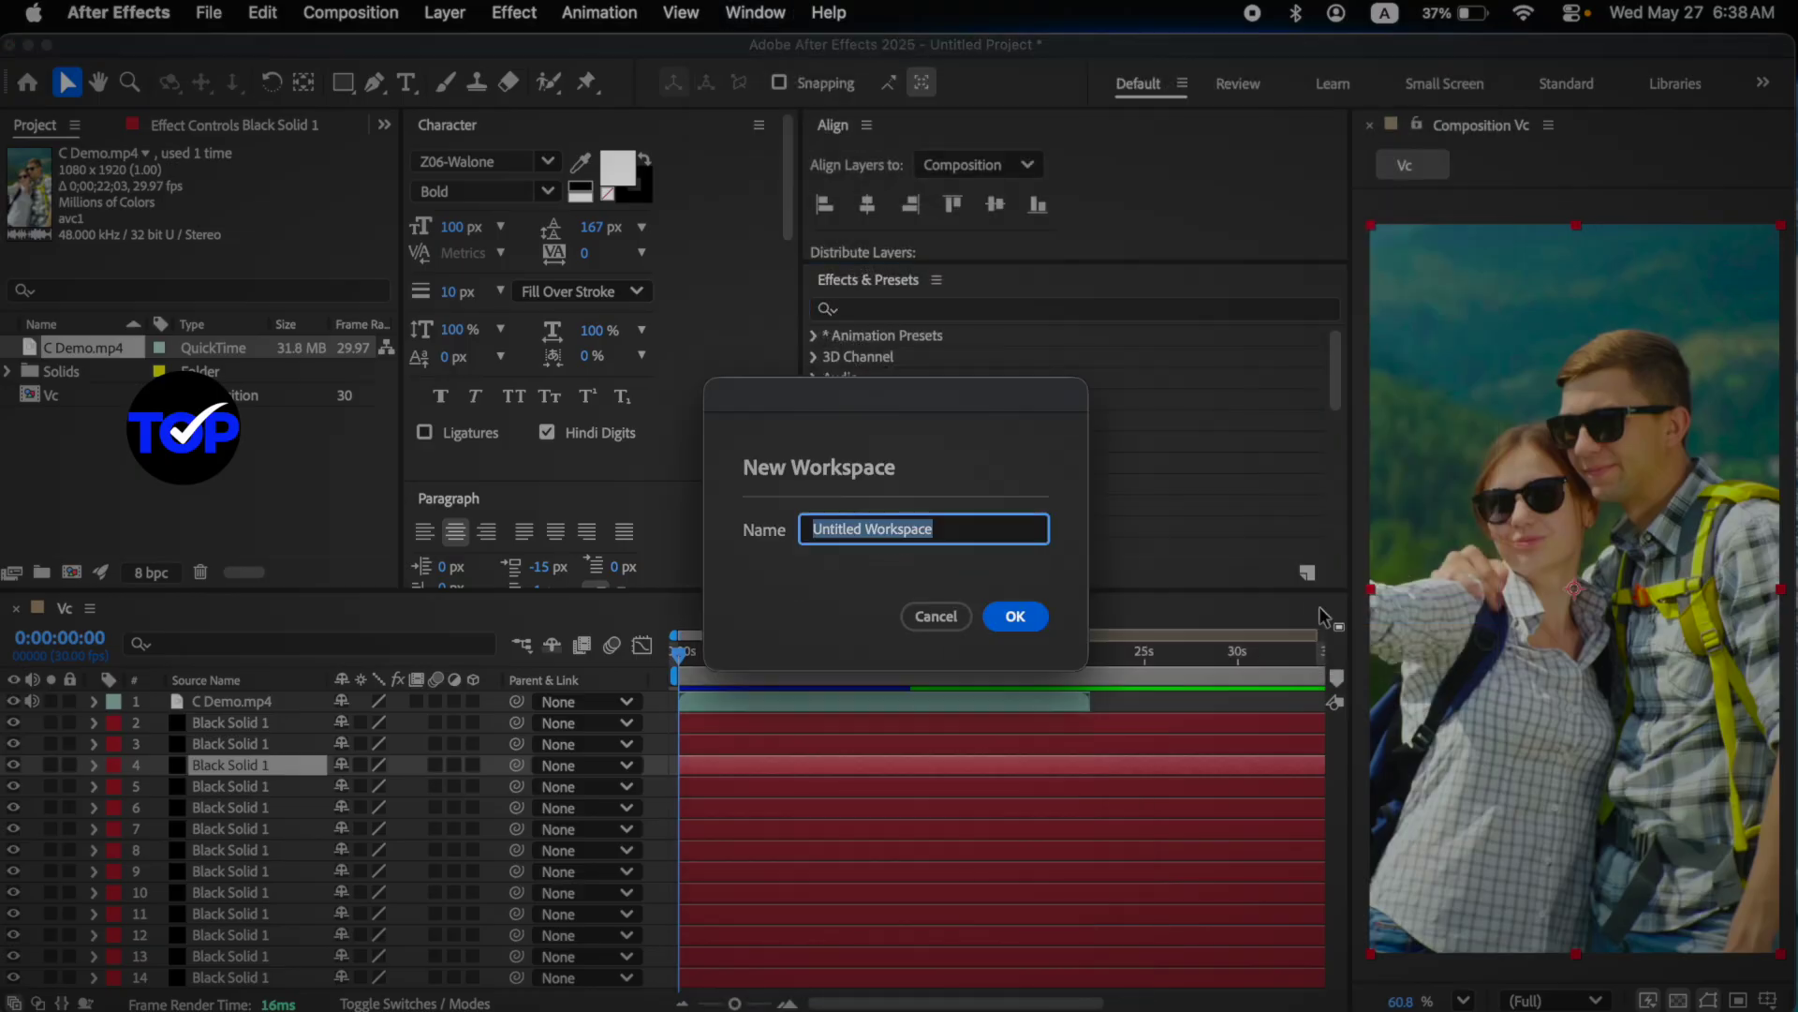
pyautogui.click(955, 533)
pyautogui.moveTo(860, 531); pyautogui.dragTo(745, 553)
pyautogui.write('BVer')
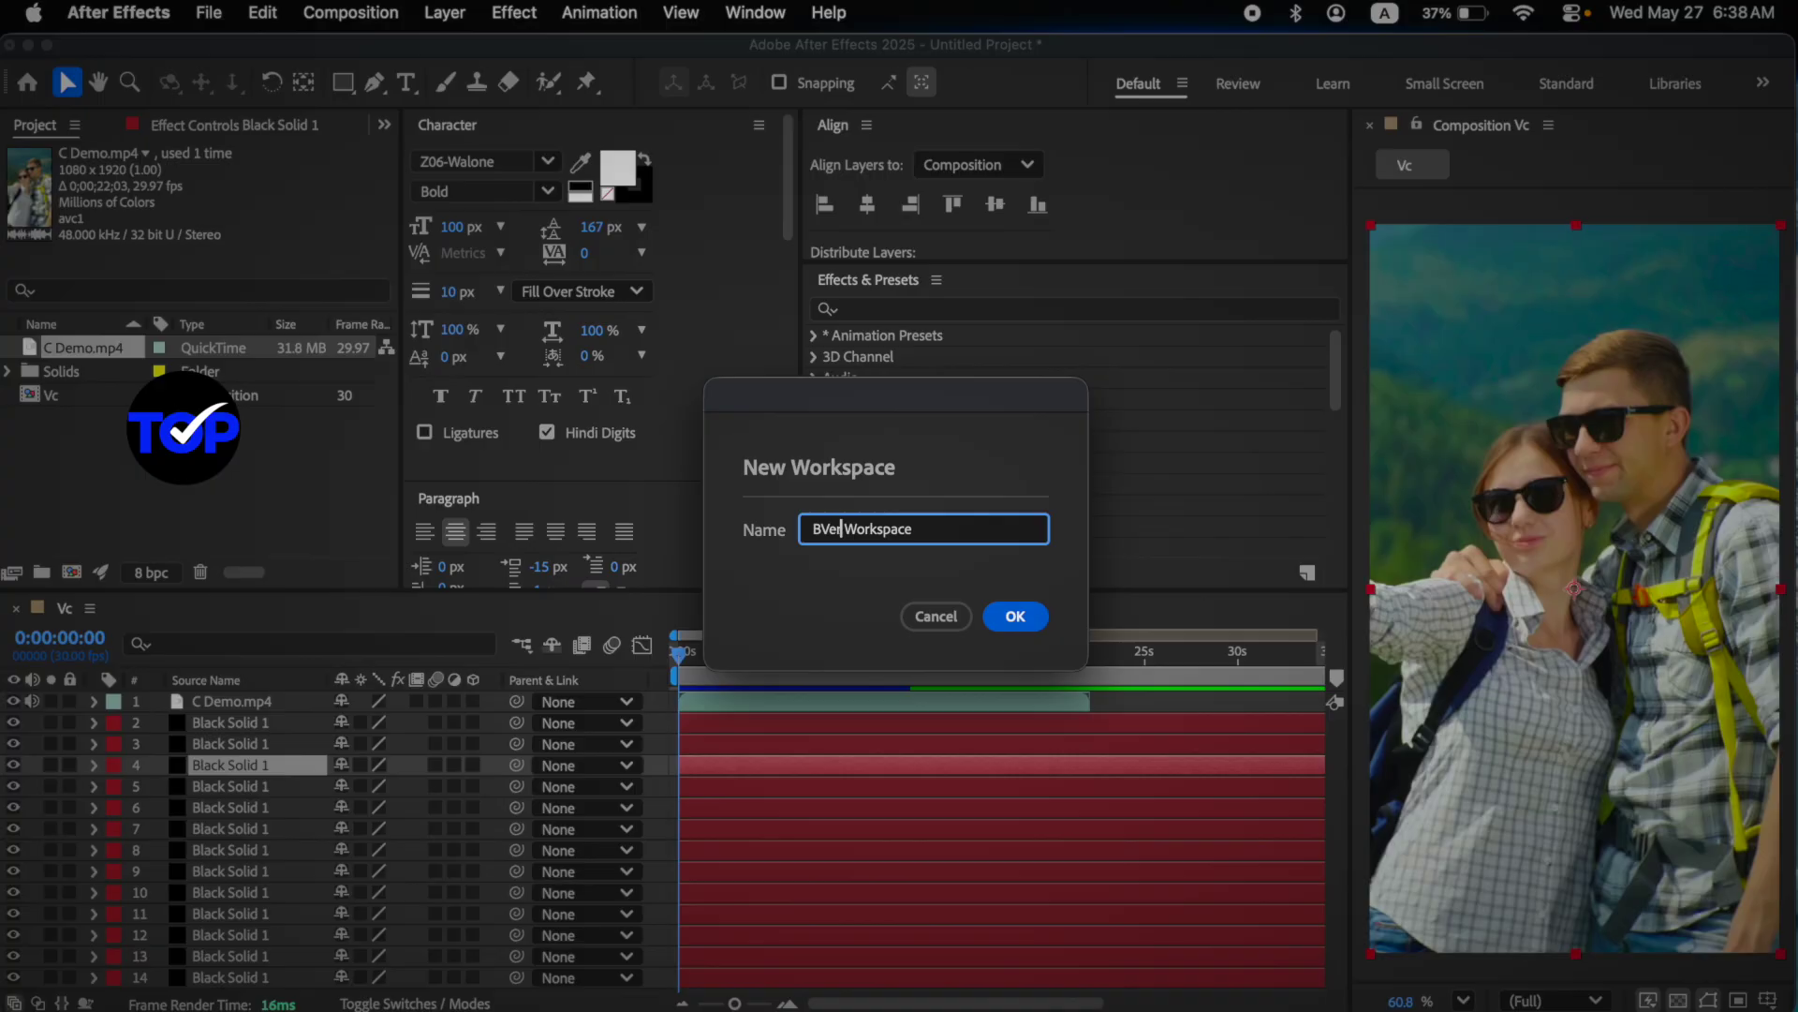
pyautogui.write('tical')
pyautogui.click(816, 528)
pyautogui.press('BackSpace')
pyautogui.click(941, 534)
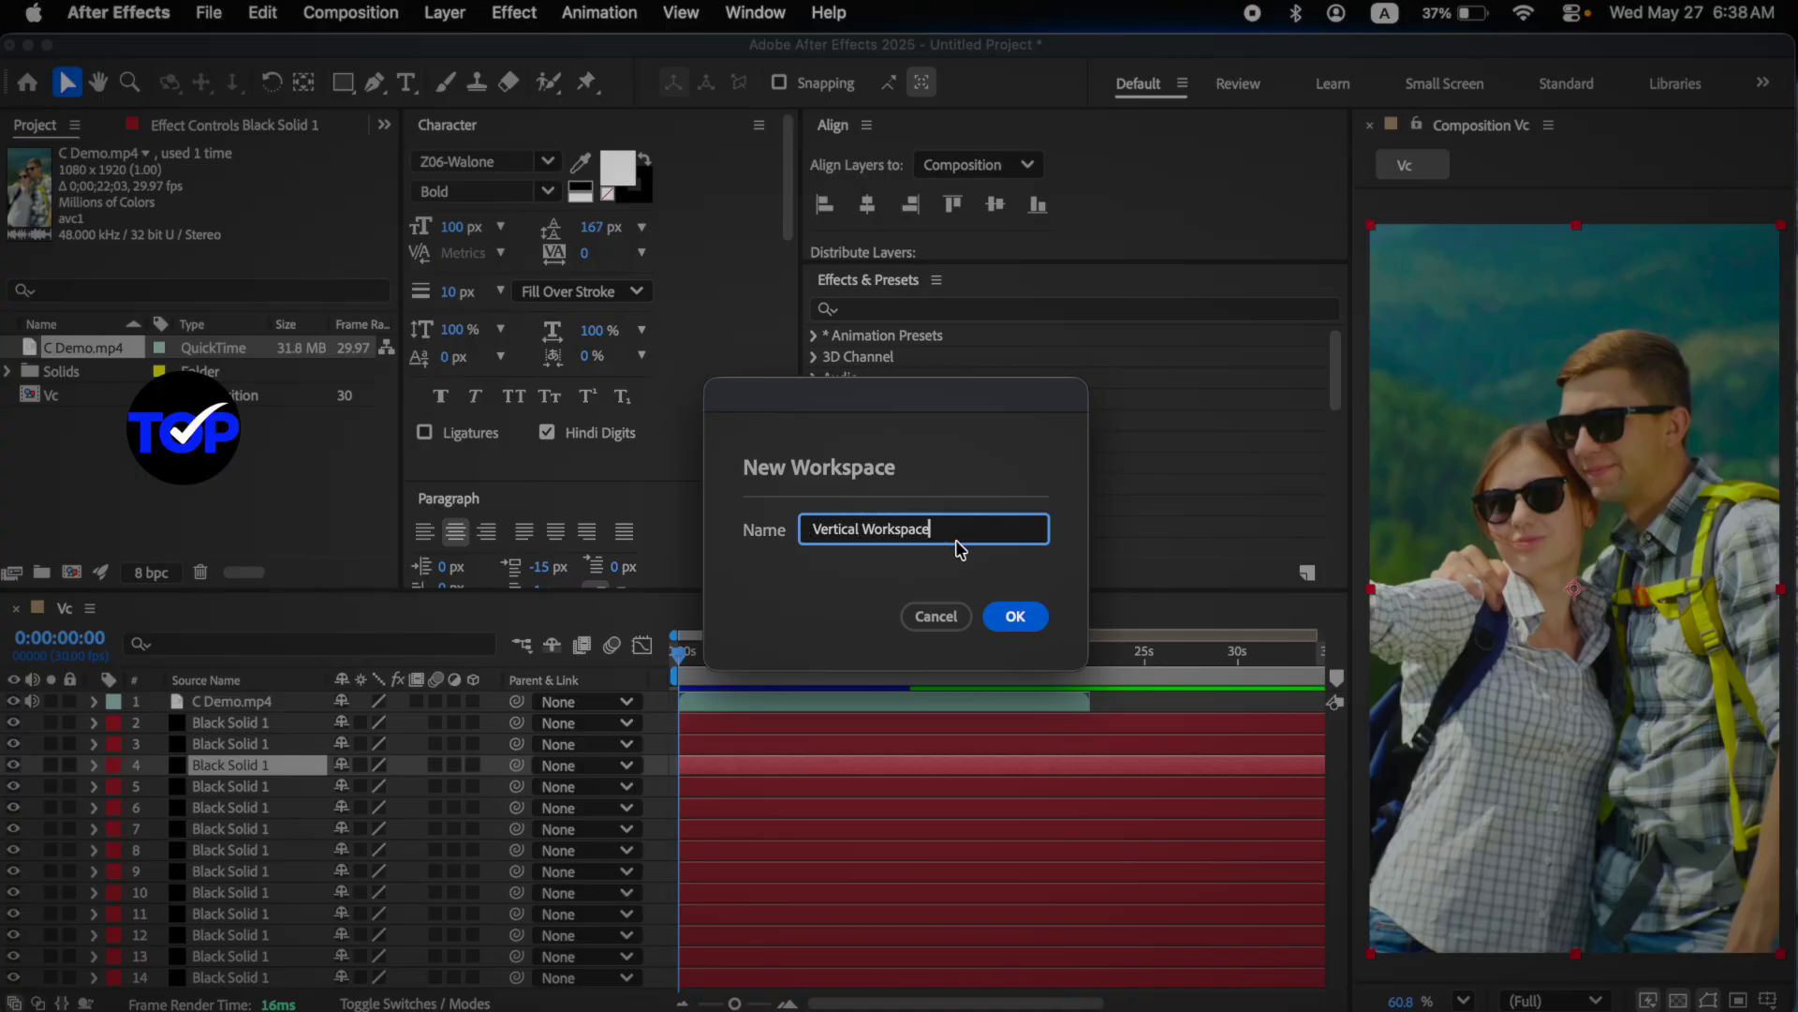
pyautogui.click(1021, 617)
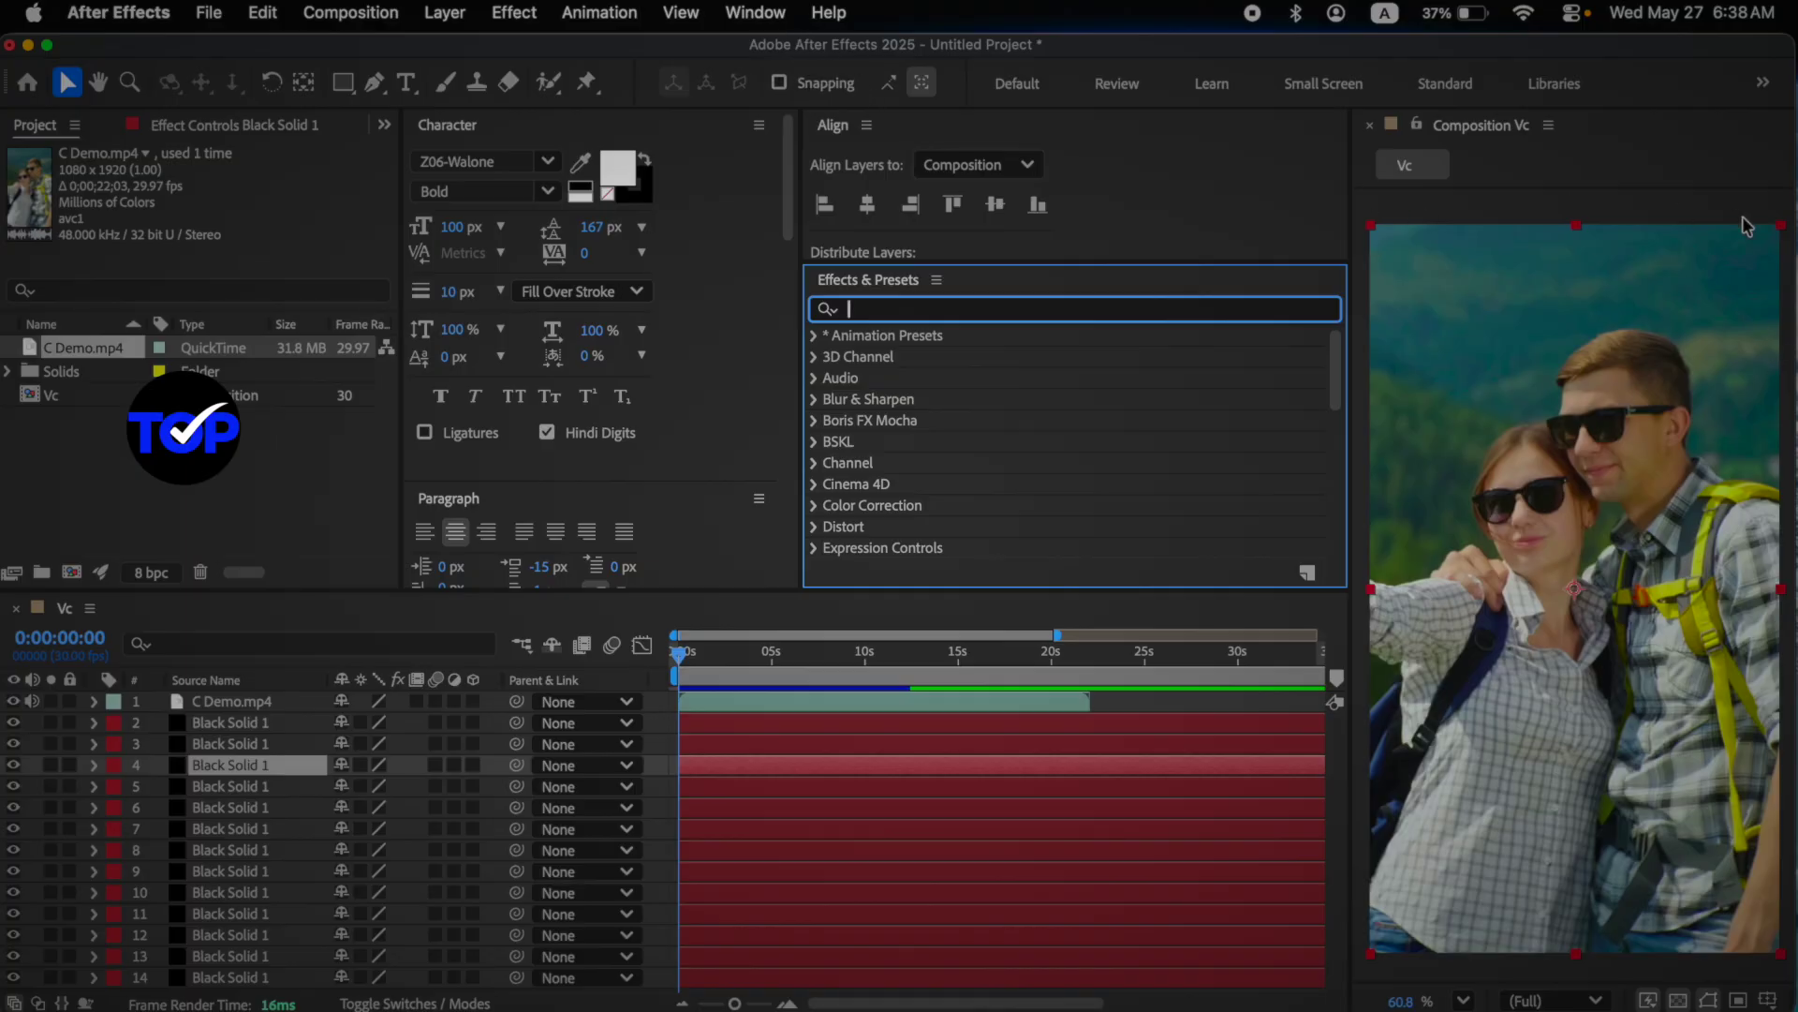
# Step: Try out the Standard workspace and return to the saved Vertical Workspace
pyautogui.click(756, 12)
pyautogui.moveTo(888, 54)
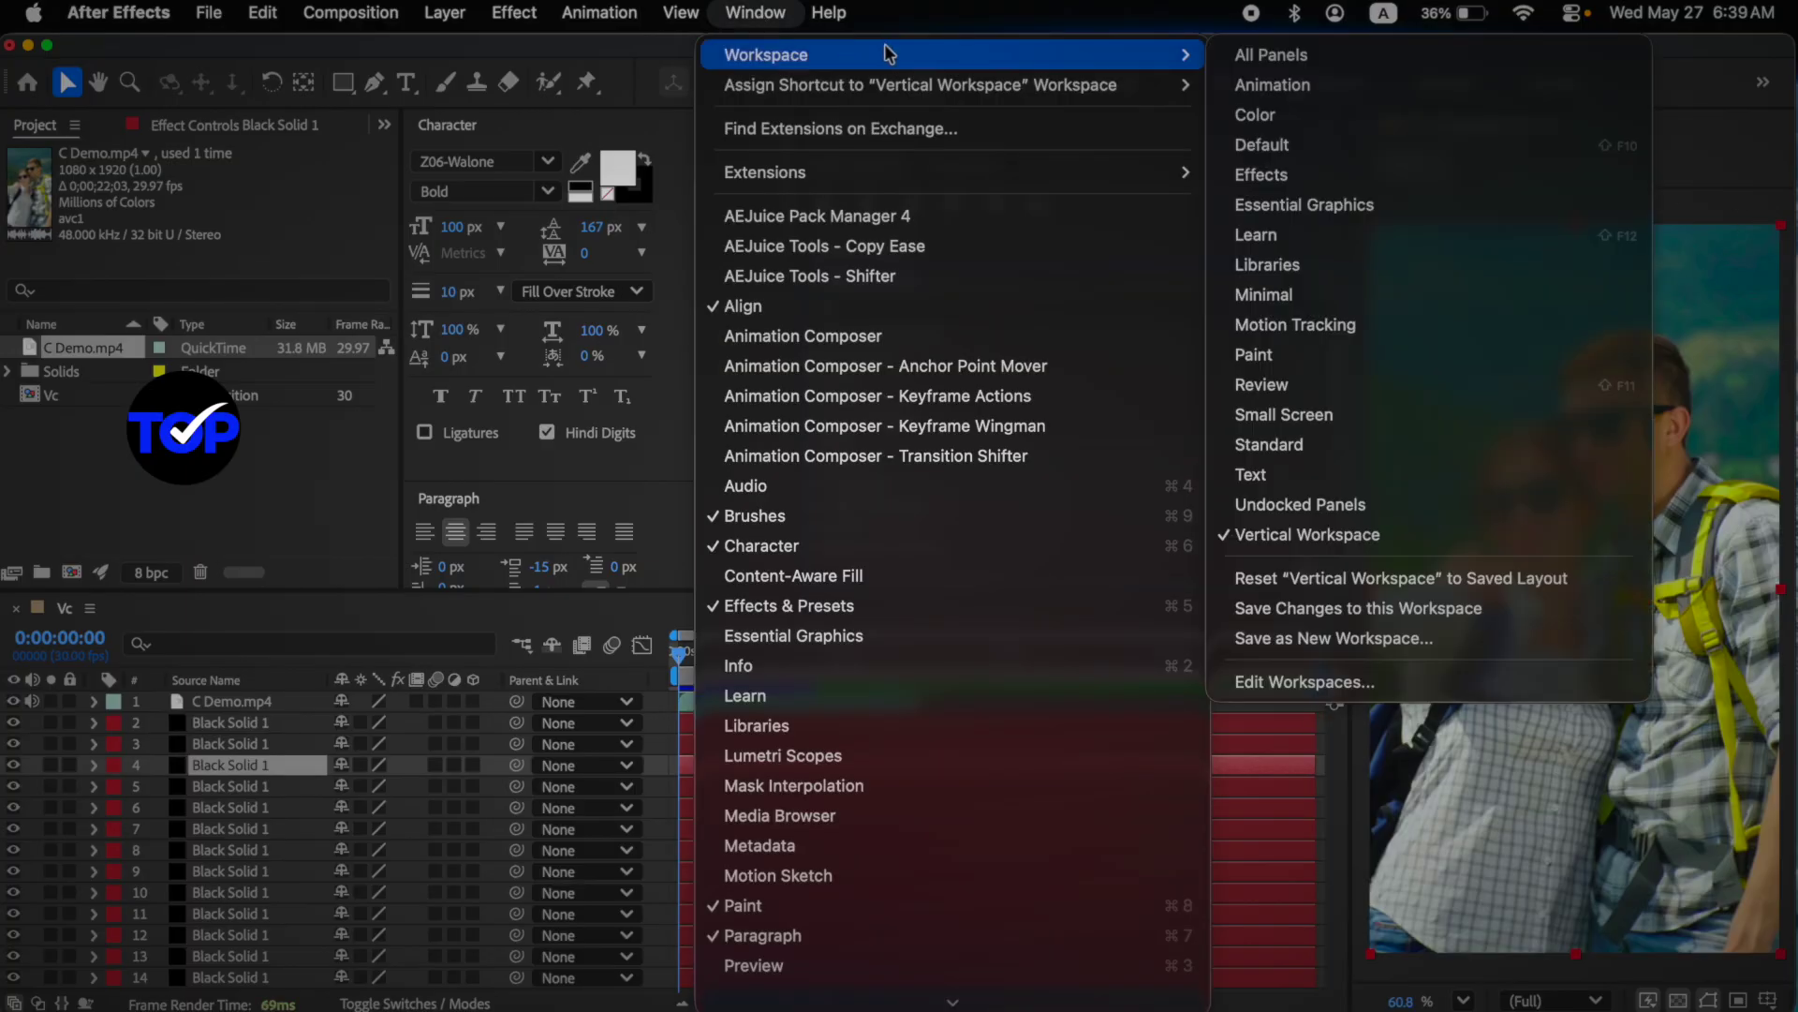
pyautogui.click(1314, 447)
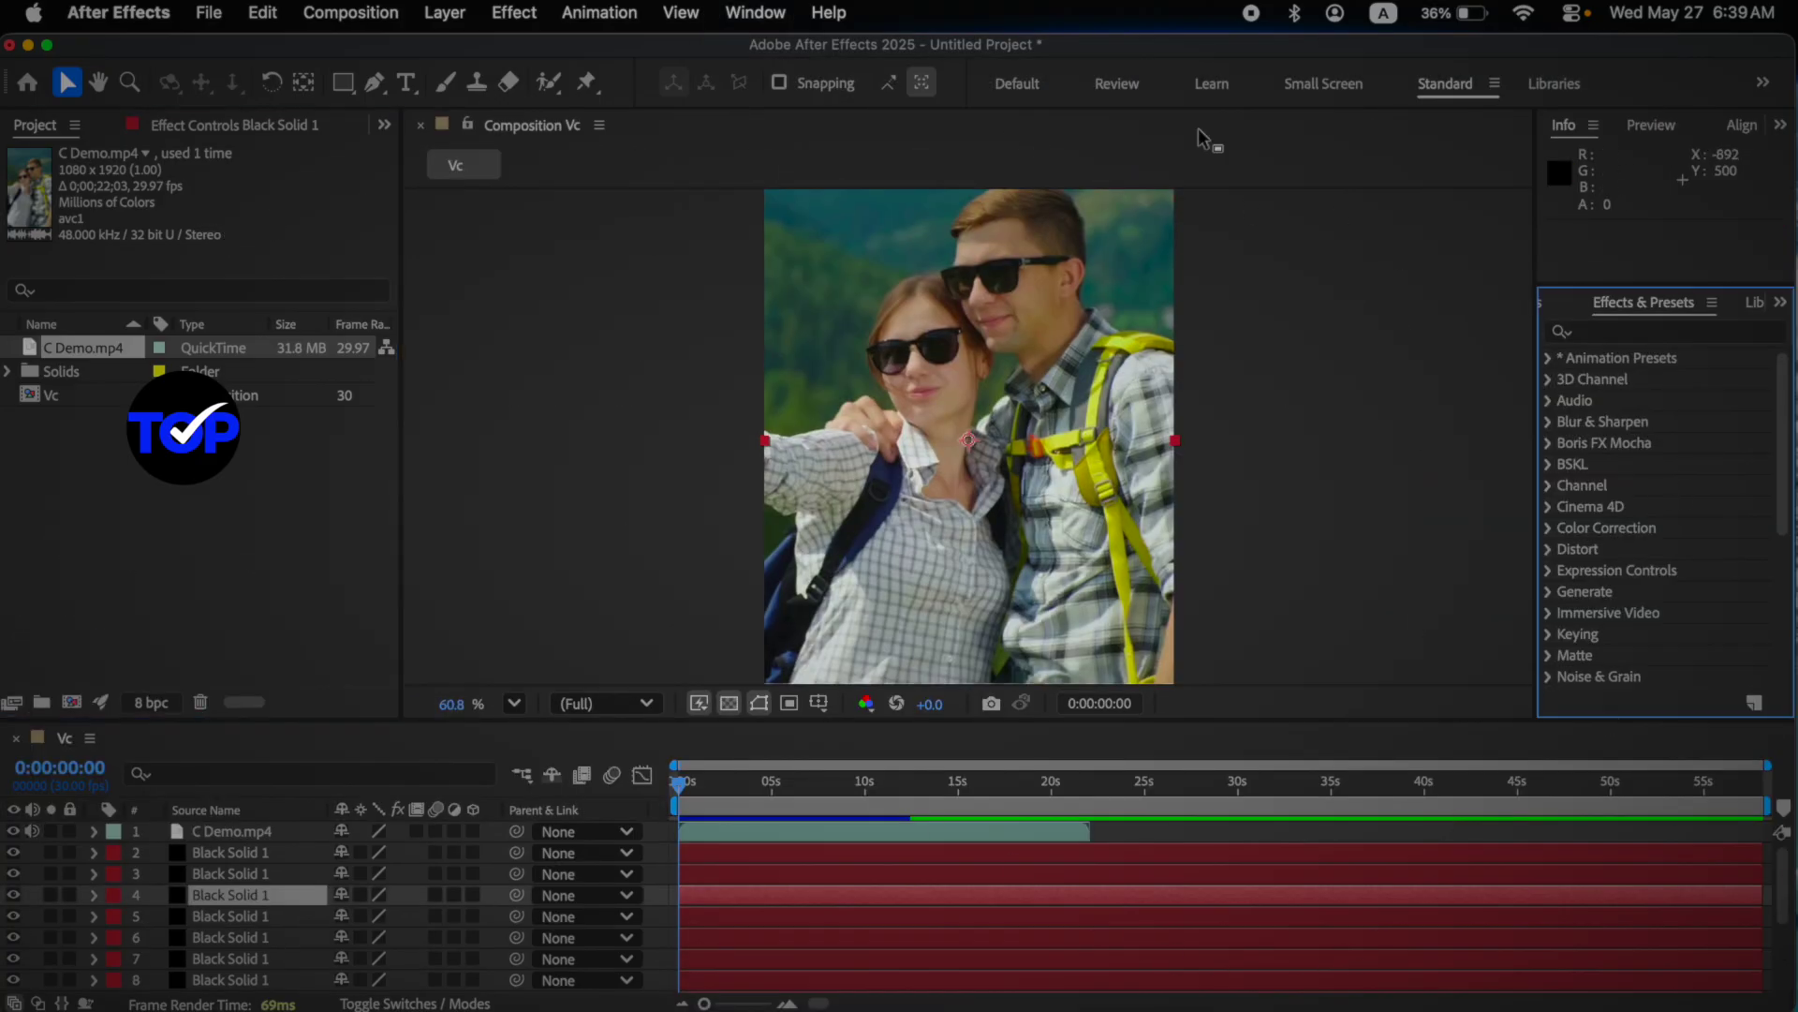
pyautogui.click(754, 12)
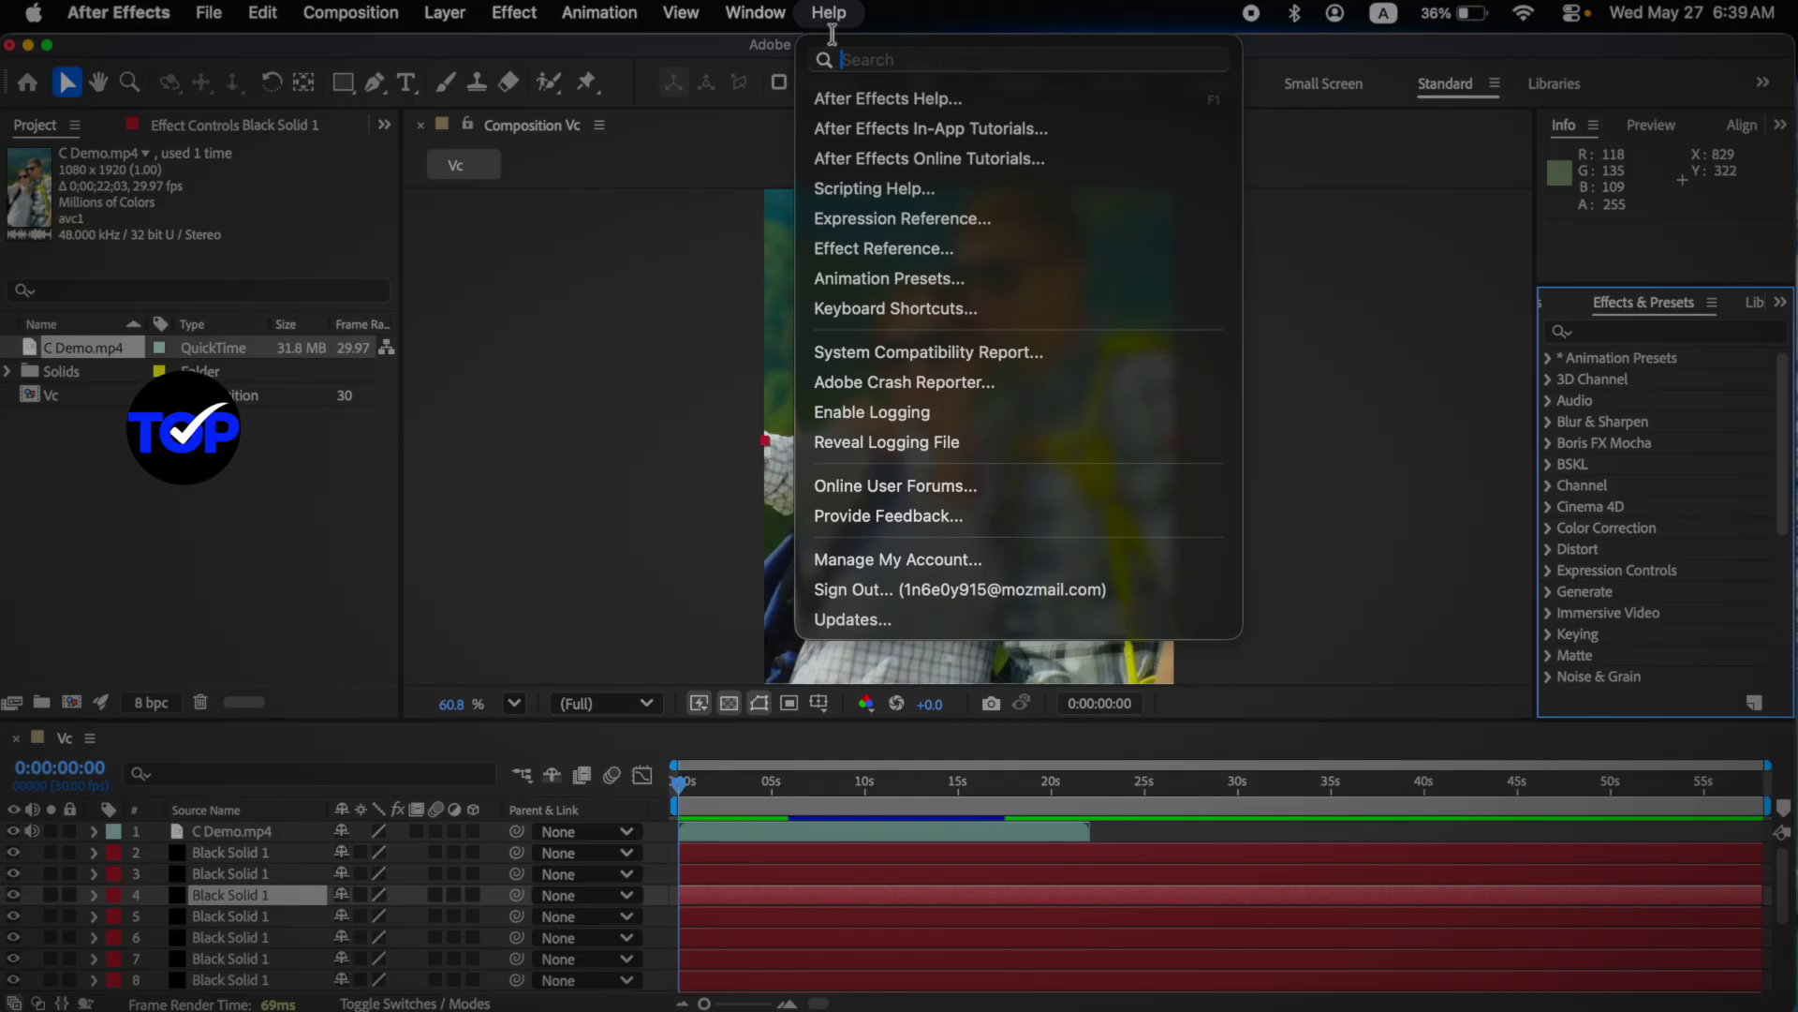
pyautogui.moveTo(783, 59)
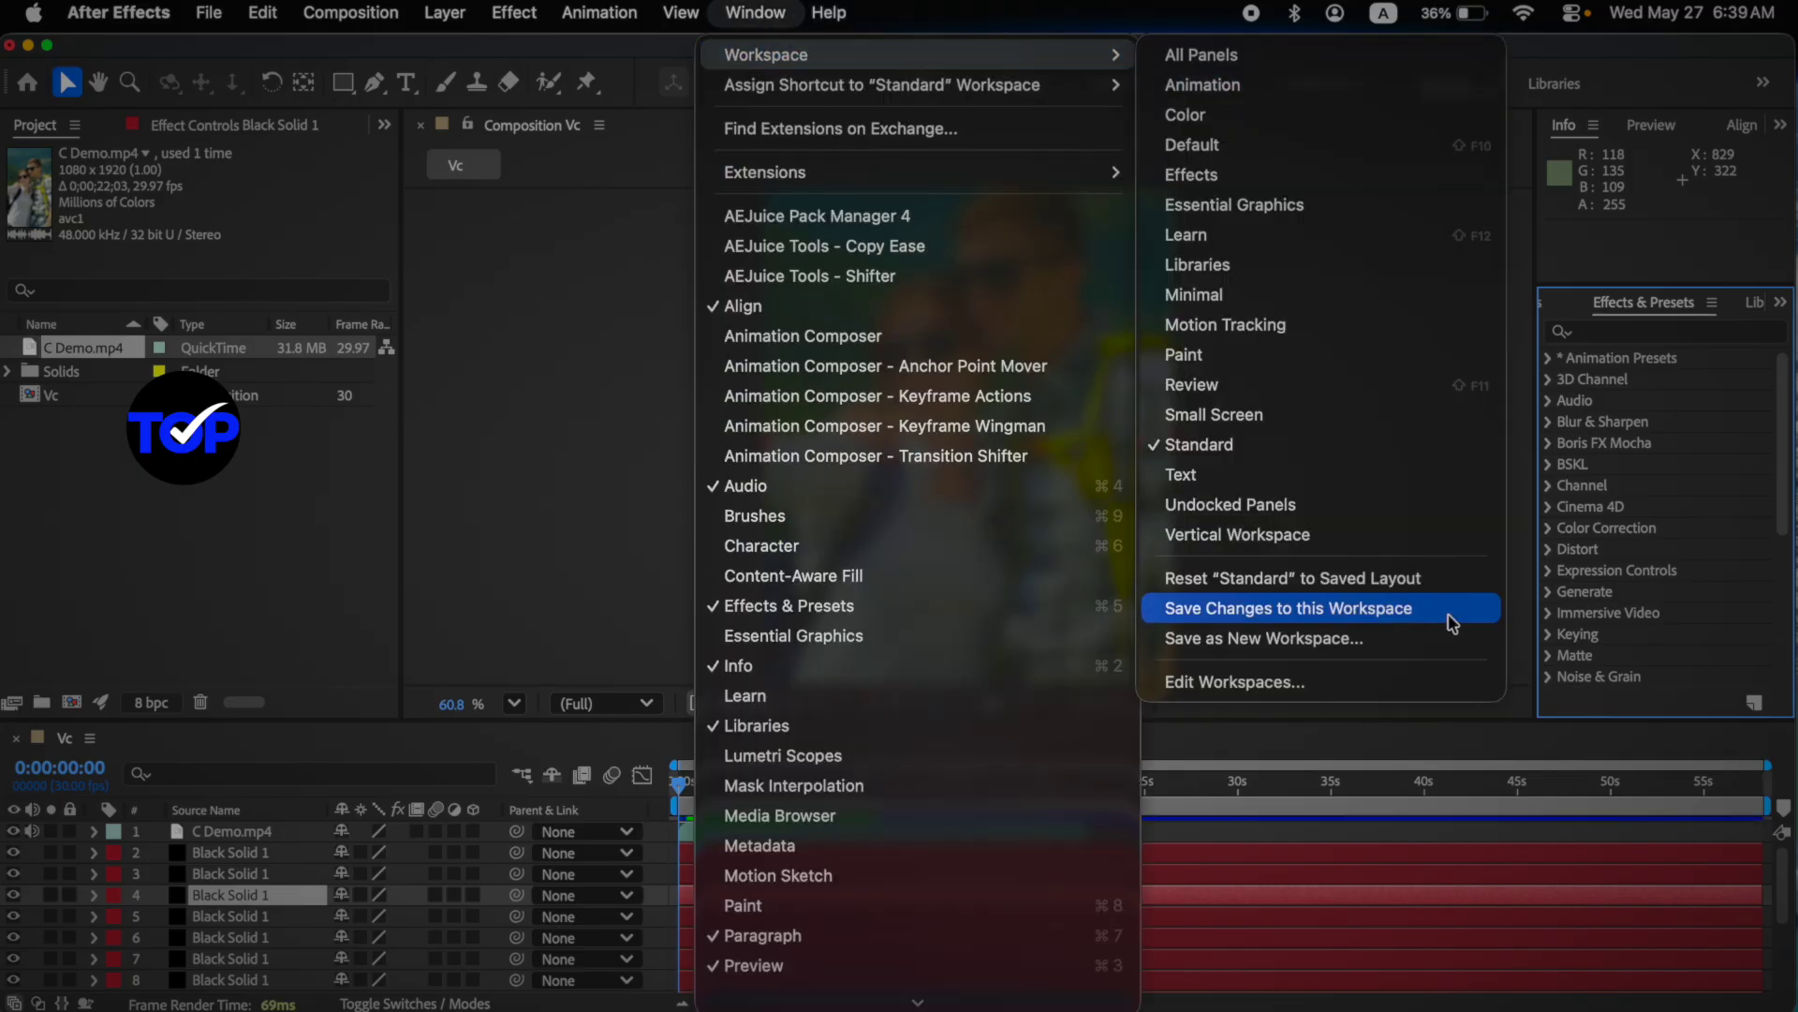
pyautogui.click(1401, 535)
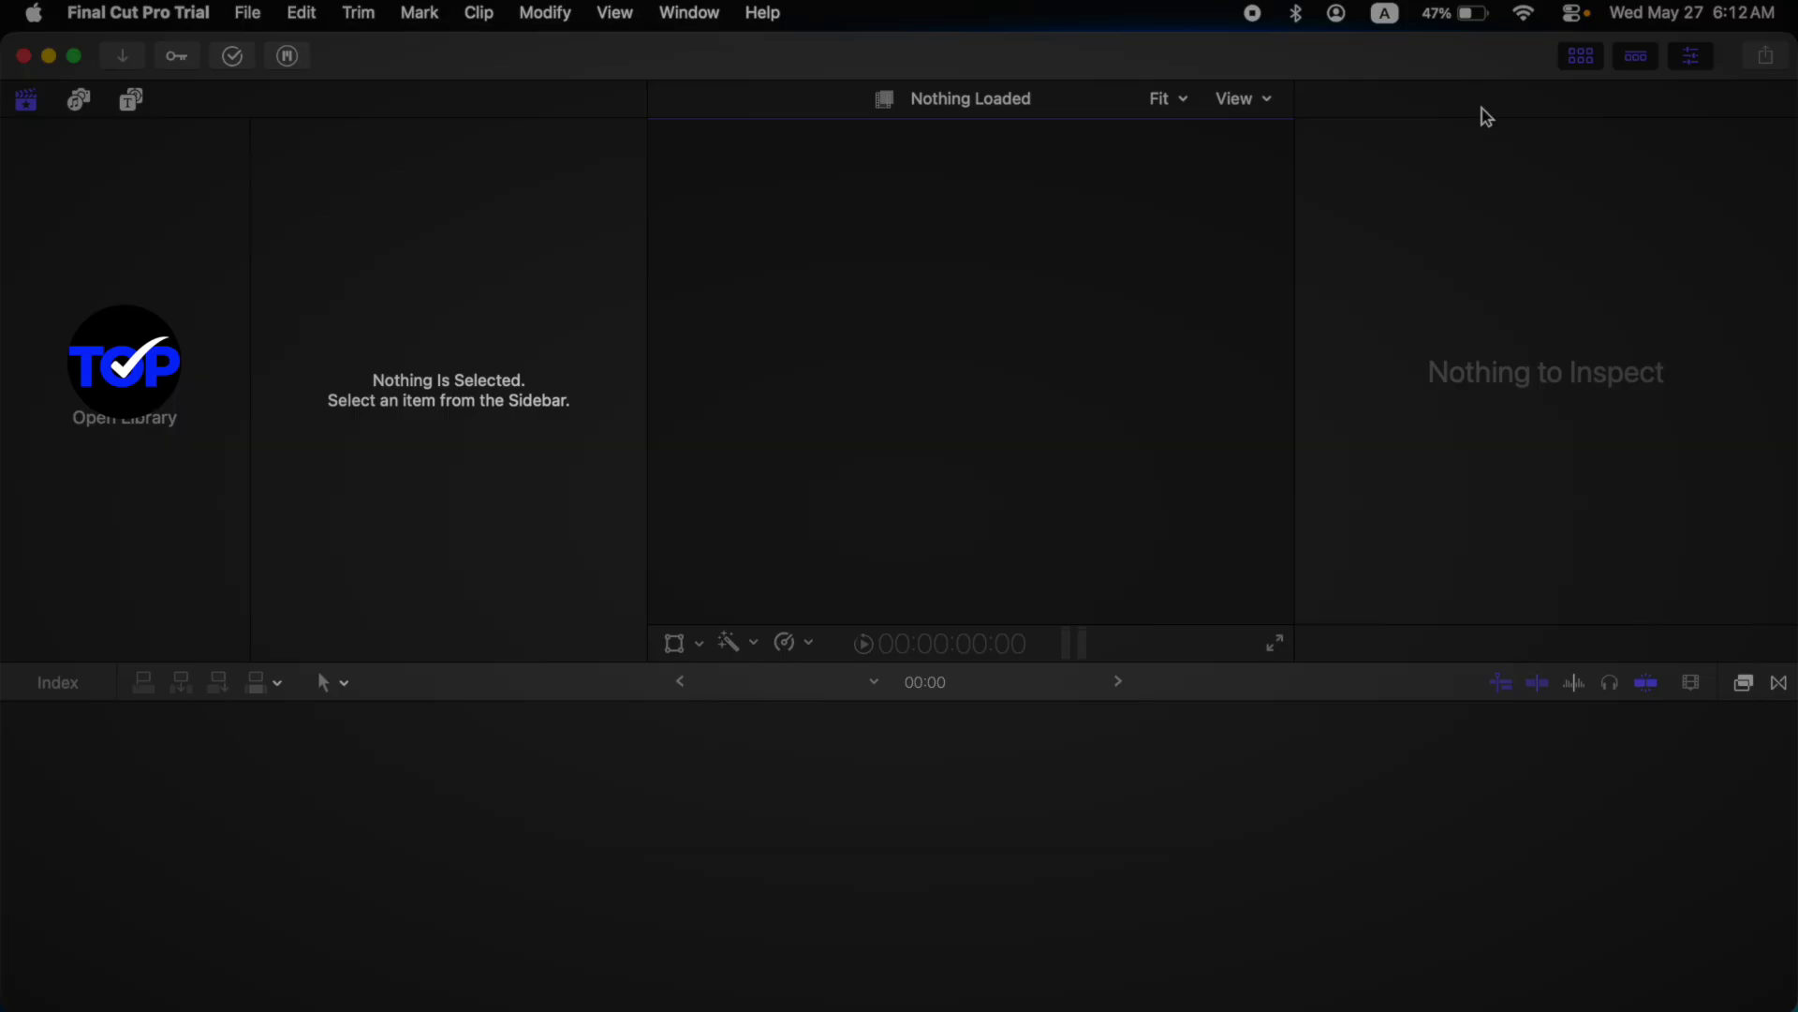
# Step: Switch to Final Cut Pro and create a new library named "V" in the Documents folder
pyautogui.click(247, 13)
pyautogui.moveTo(260, 53)
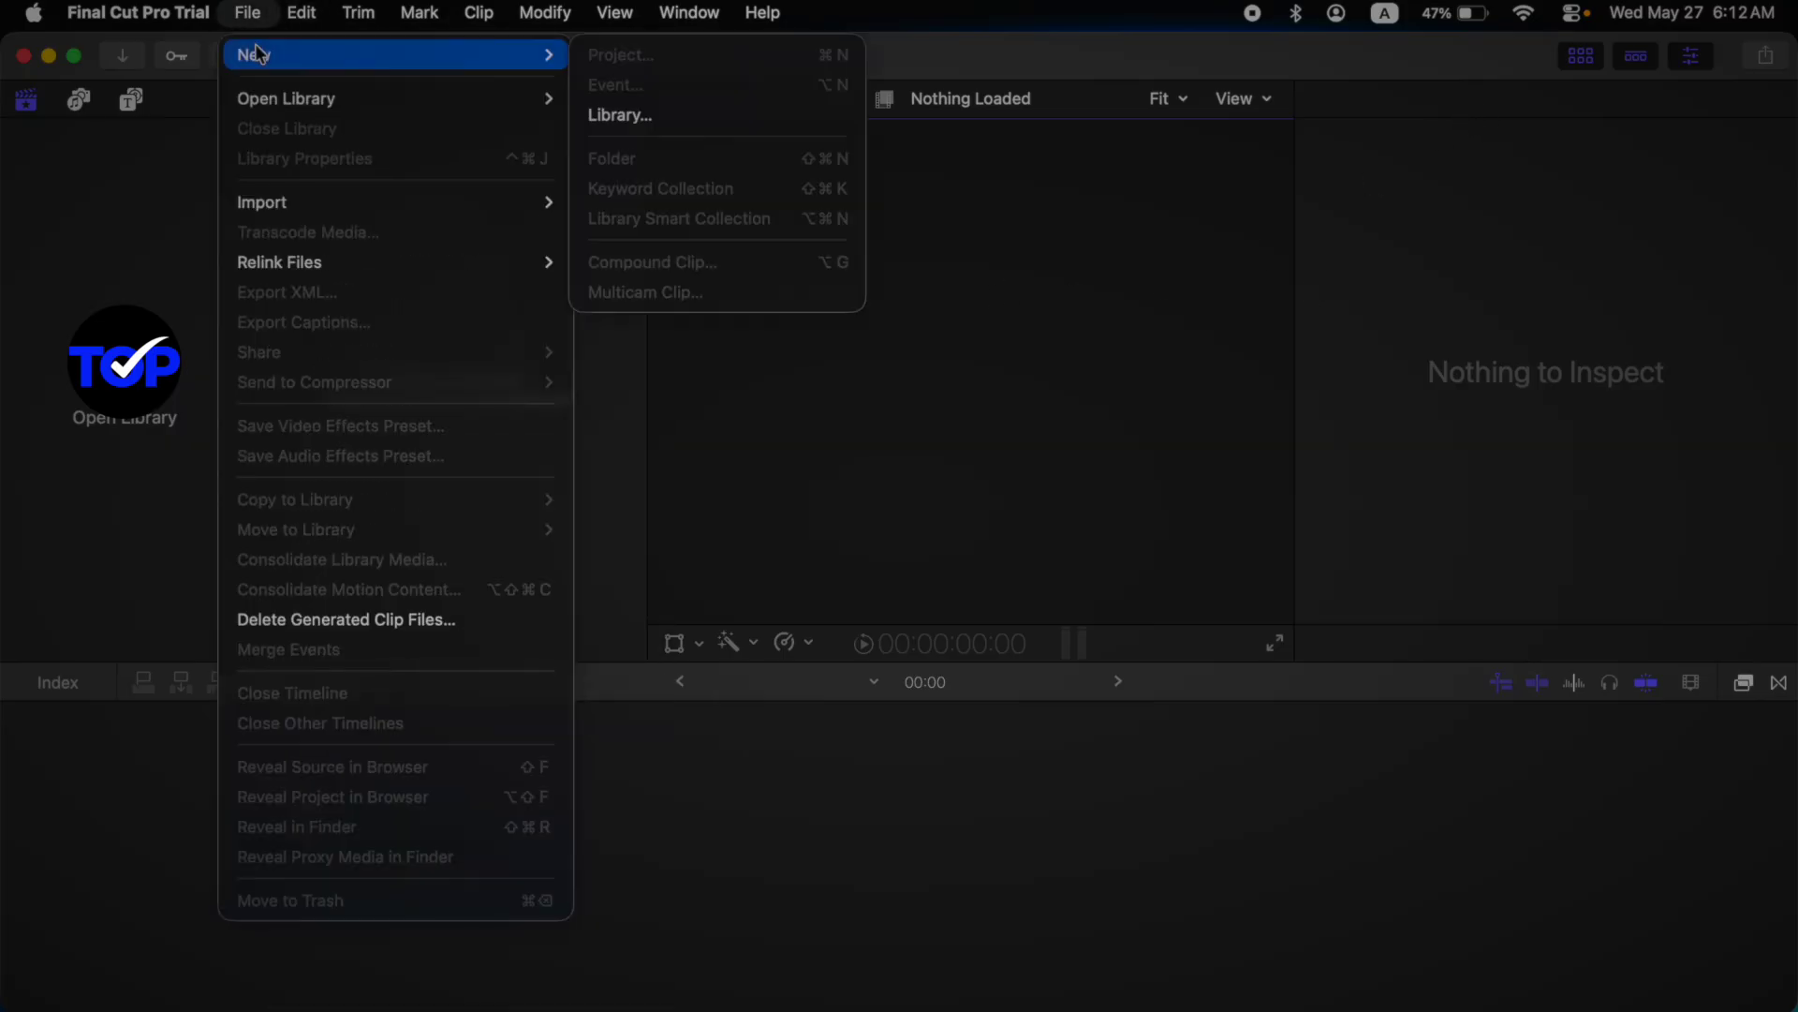
pyautogui.click(620, 115)
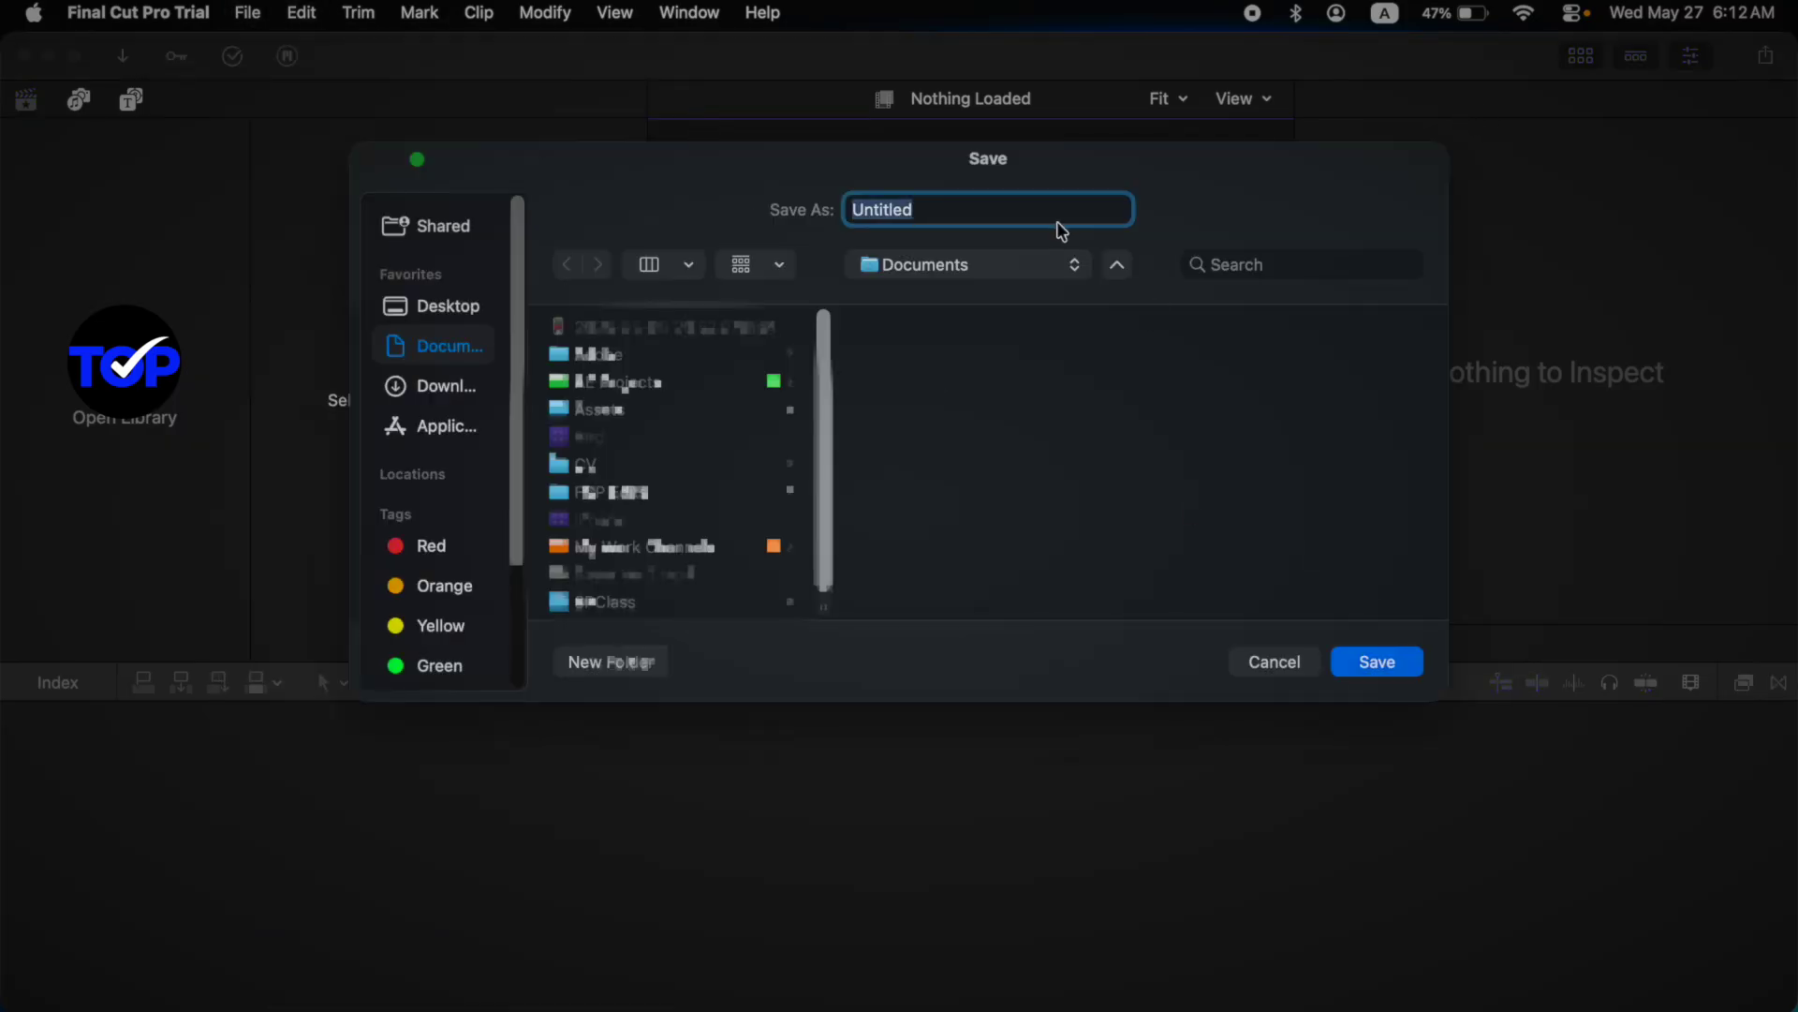
pyautogui.write('V')
pyautogui.click(1376, 662)
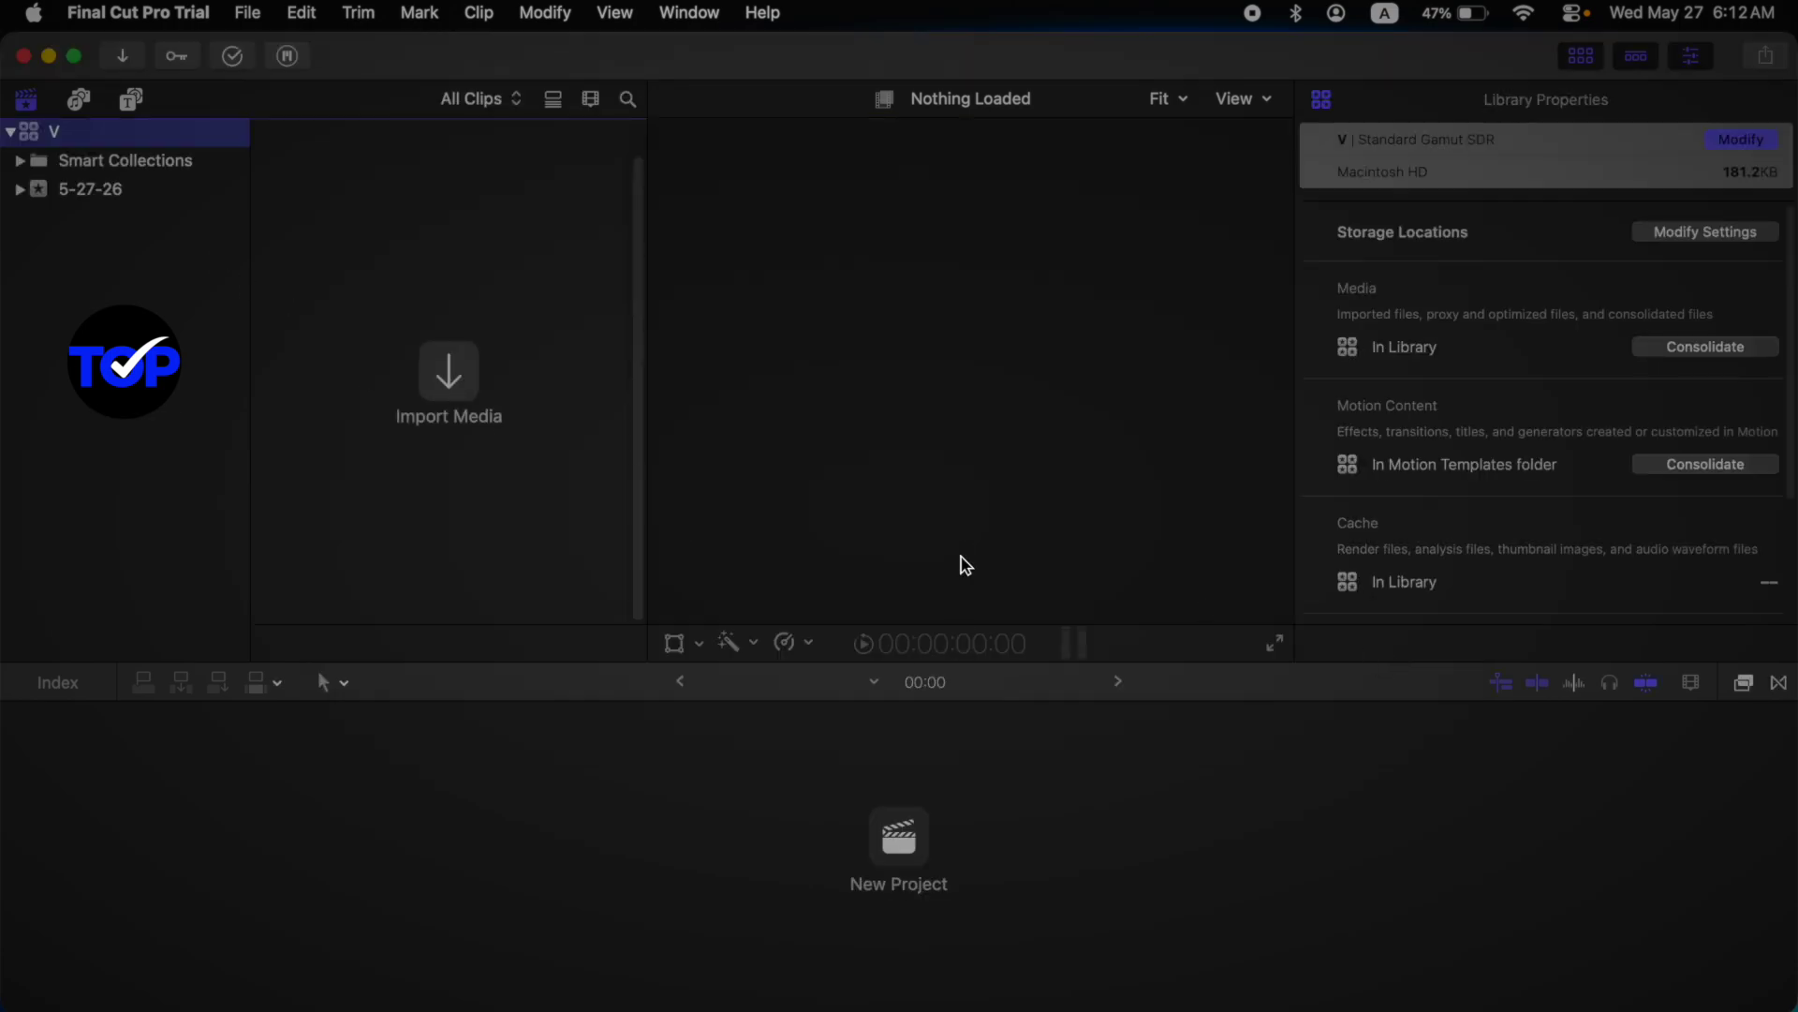
# Step: Create a project named "Vc" with the Vertical video format and a resolution of 1080x1920
pyautogui.click(897, 837)
pyautogui.write('Vc')
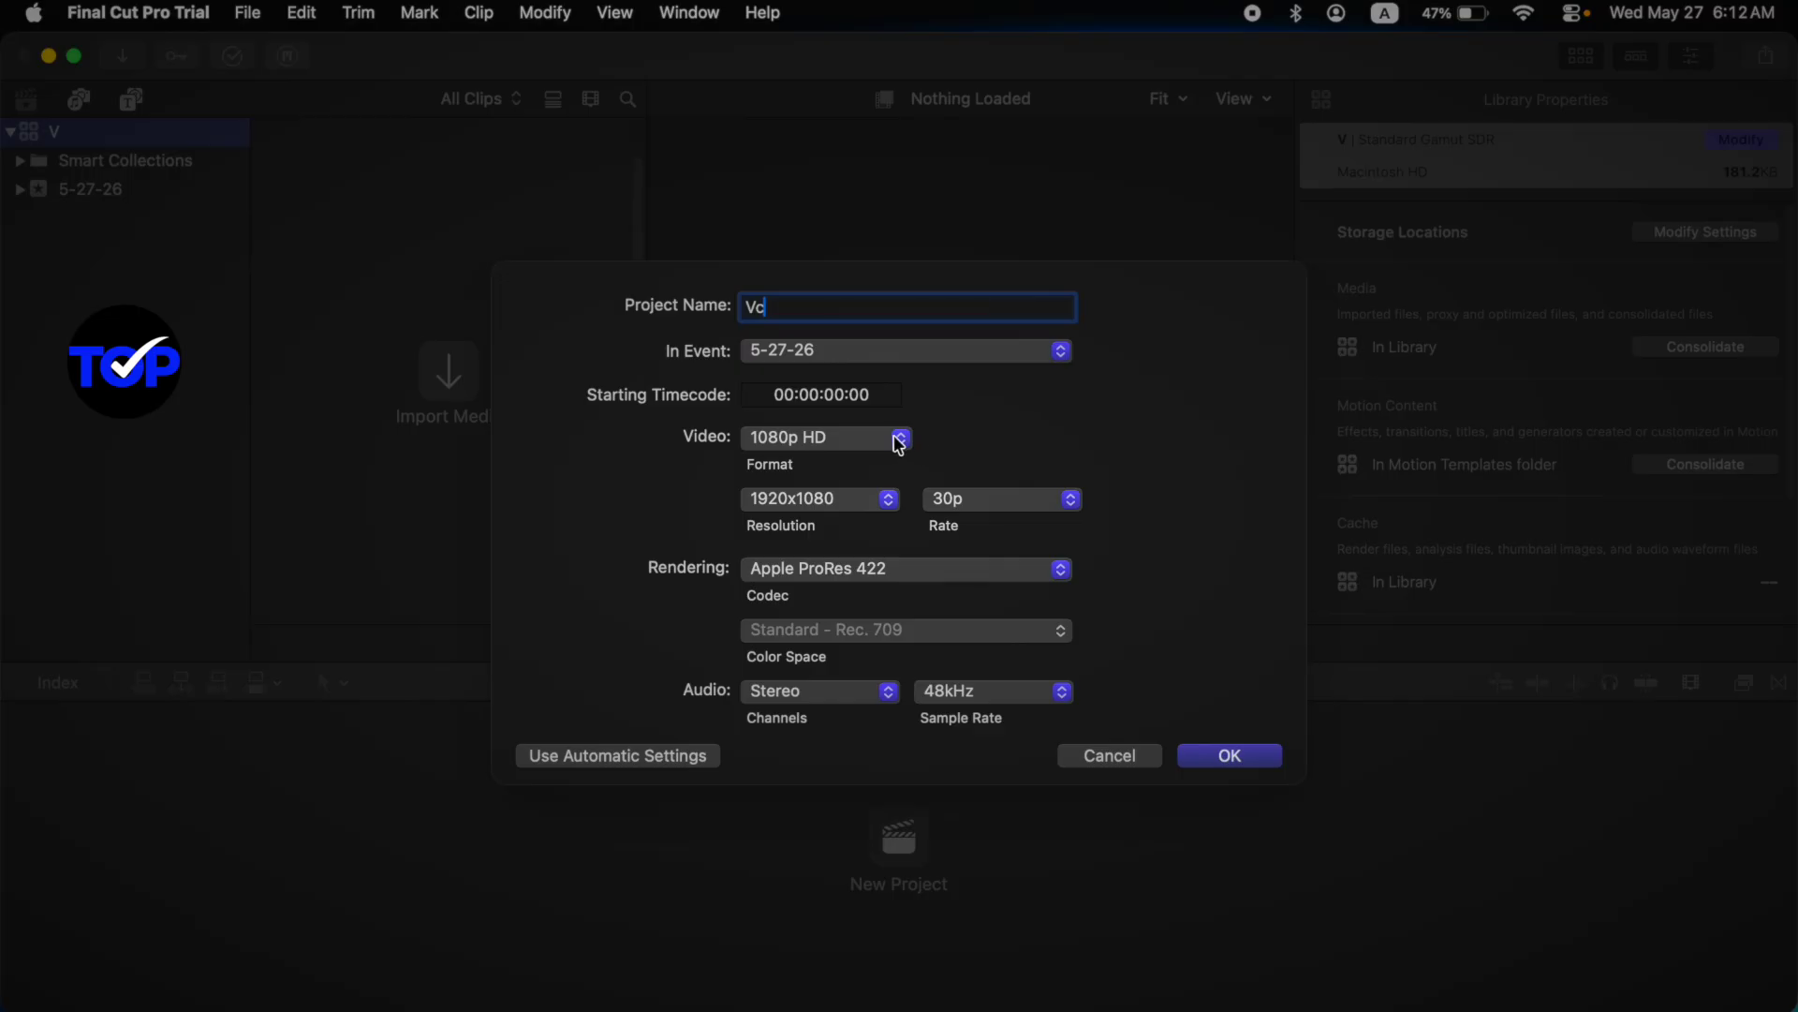
pyautogui.click(899, 438)
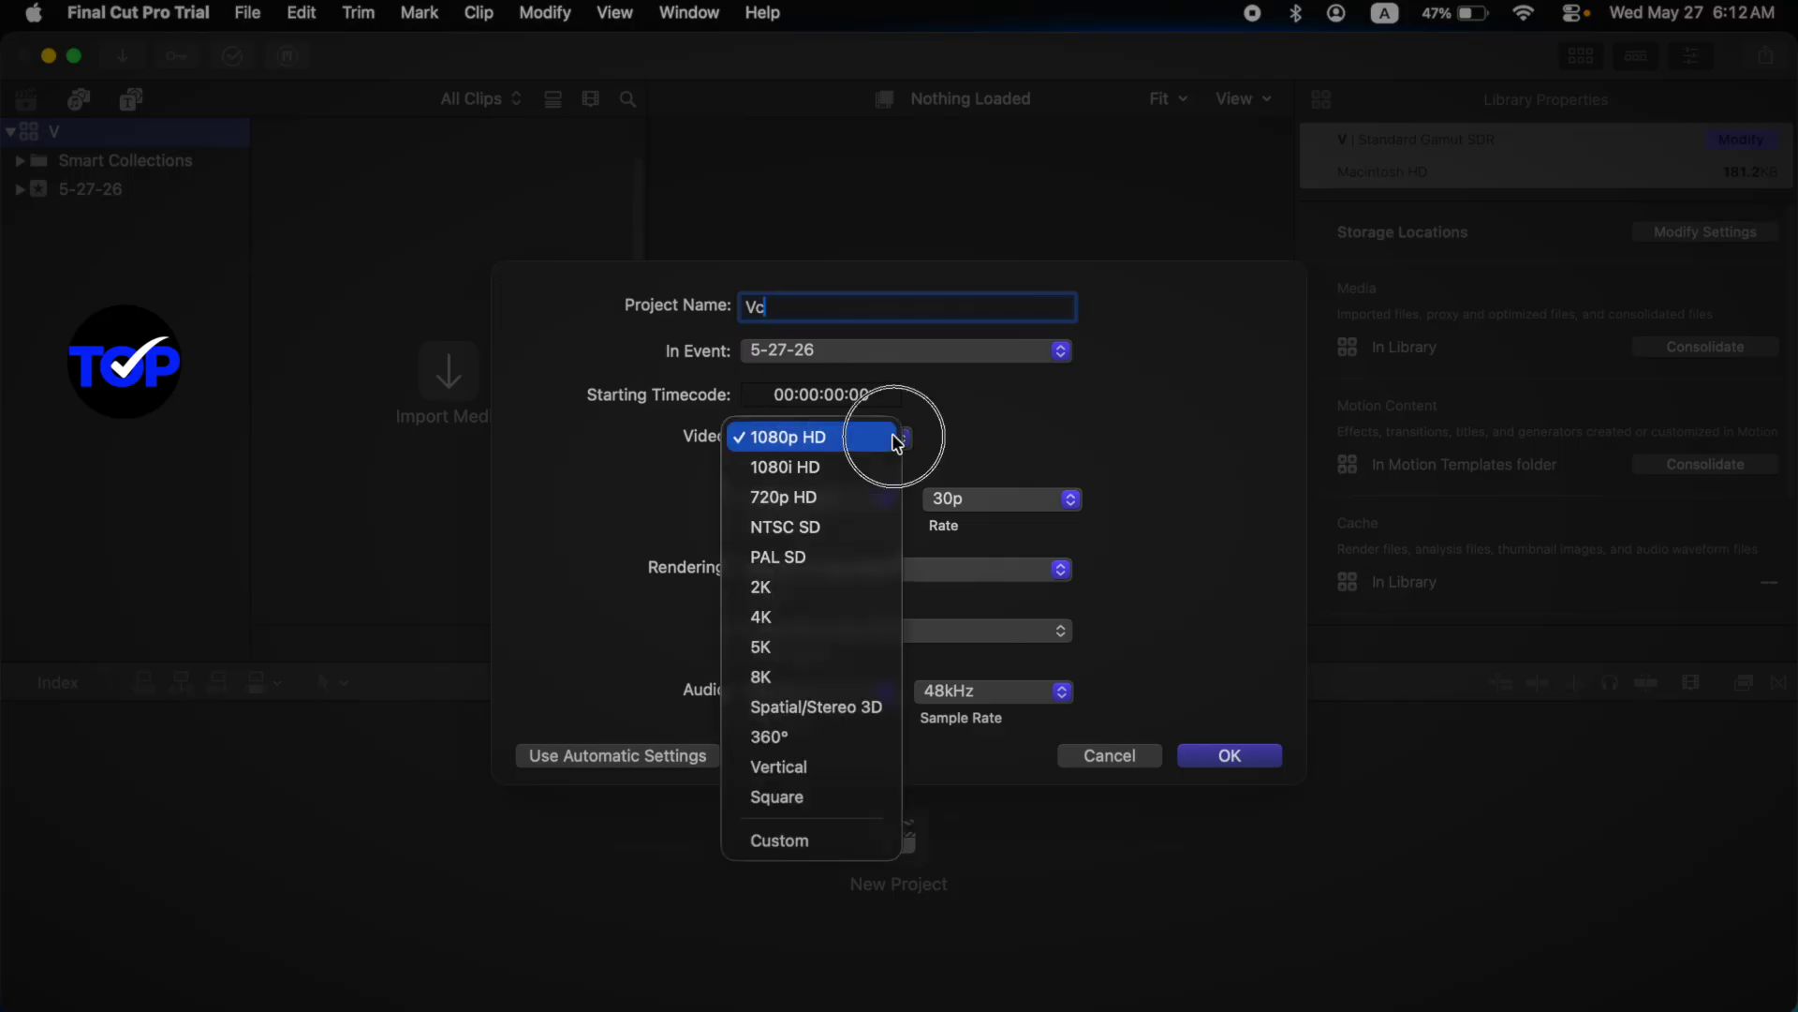
pyautogui.click(860, 763)
pyautogui.click(883, 498)
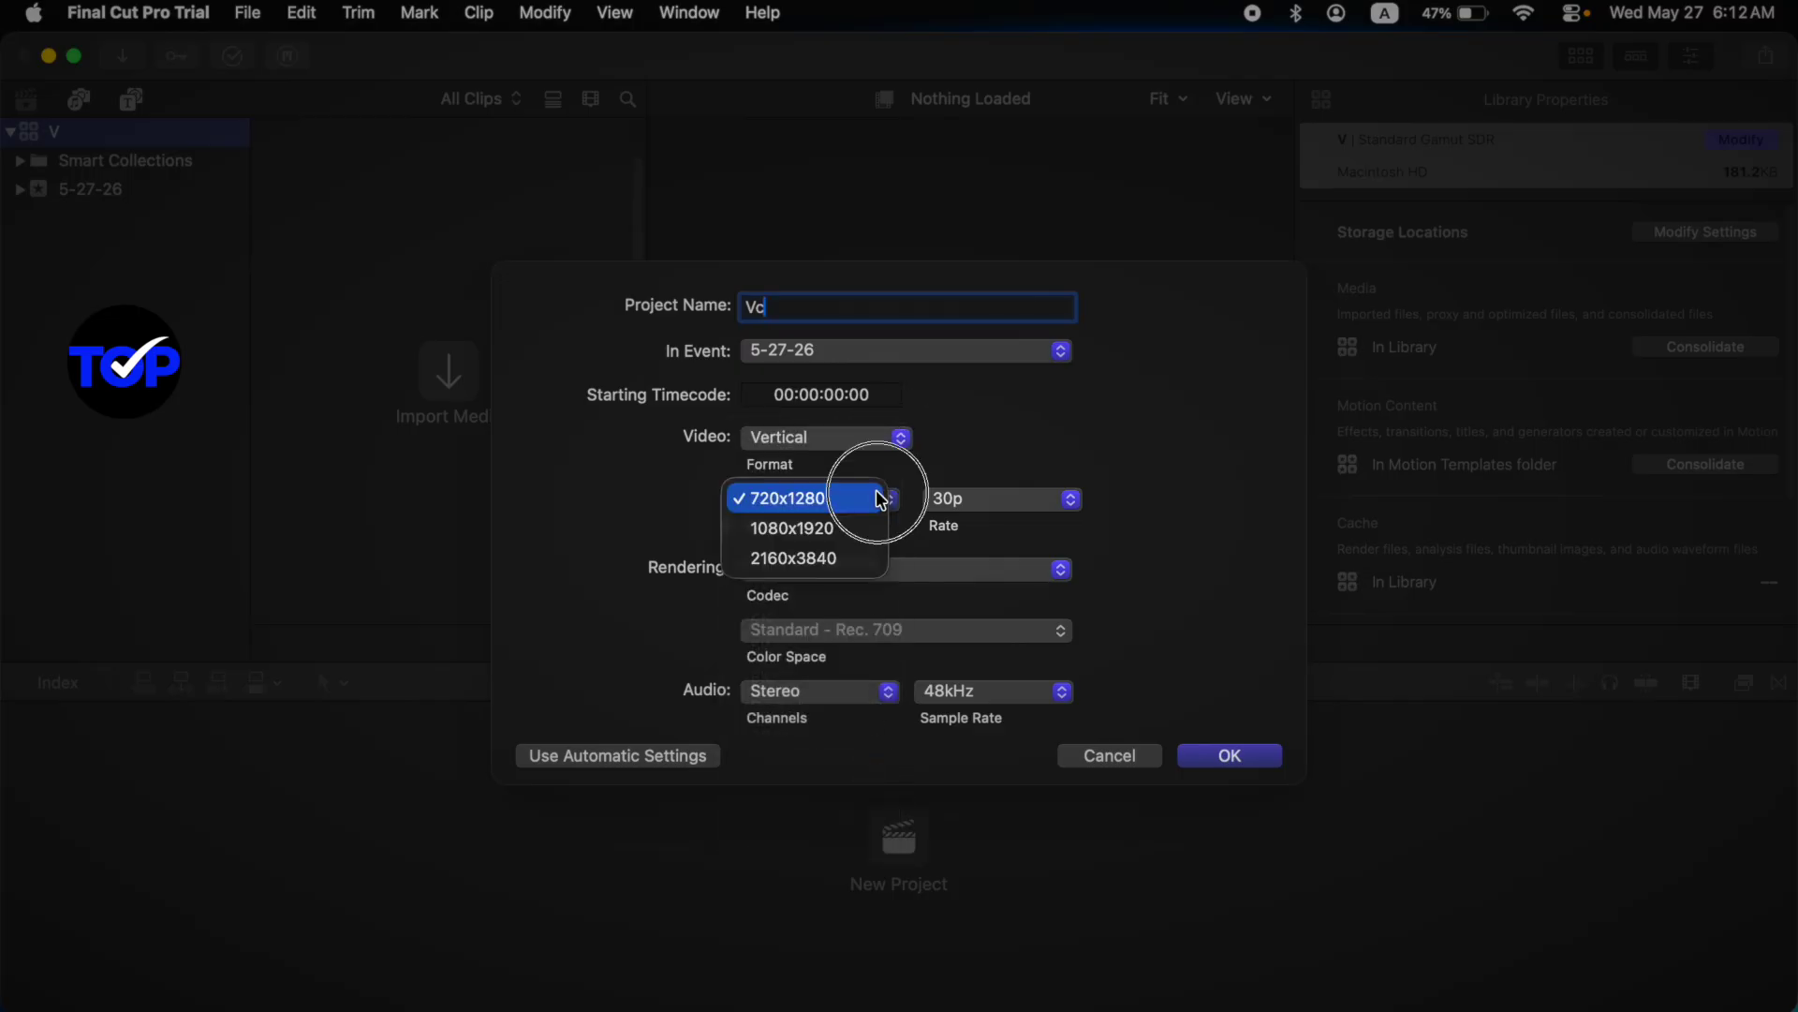
pyautogui.click(862, 526)
pyautogui.click(1248, 757)
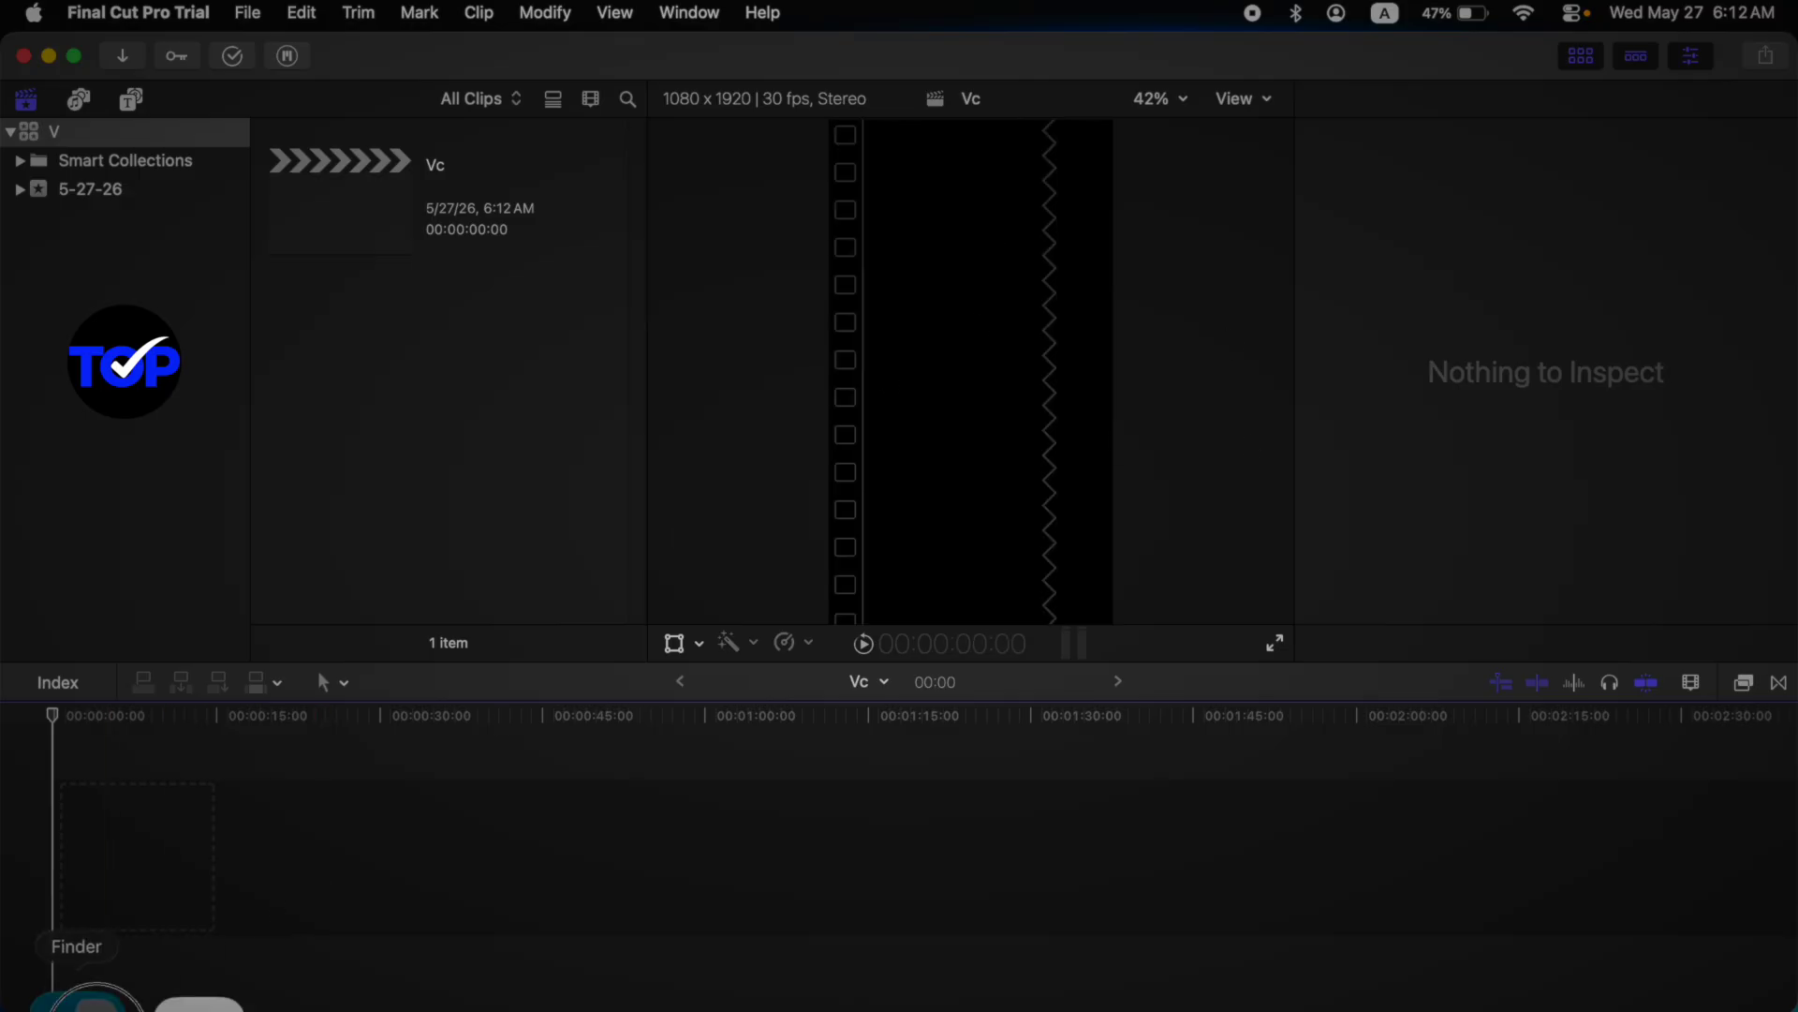
# Step: Add C Demo.mp4 from the Downloads folder to the start of the Vc project's timeline
pyautogui.click(84, 995)
pyautogui.moveTo(571, 328); pyautogui.dragTo(347, 834)
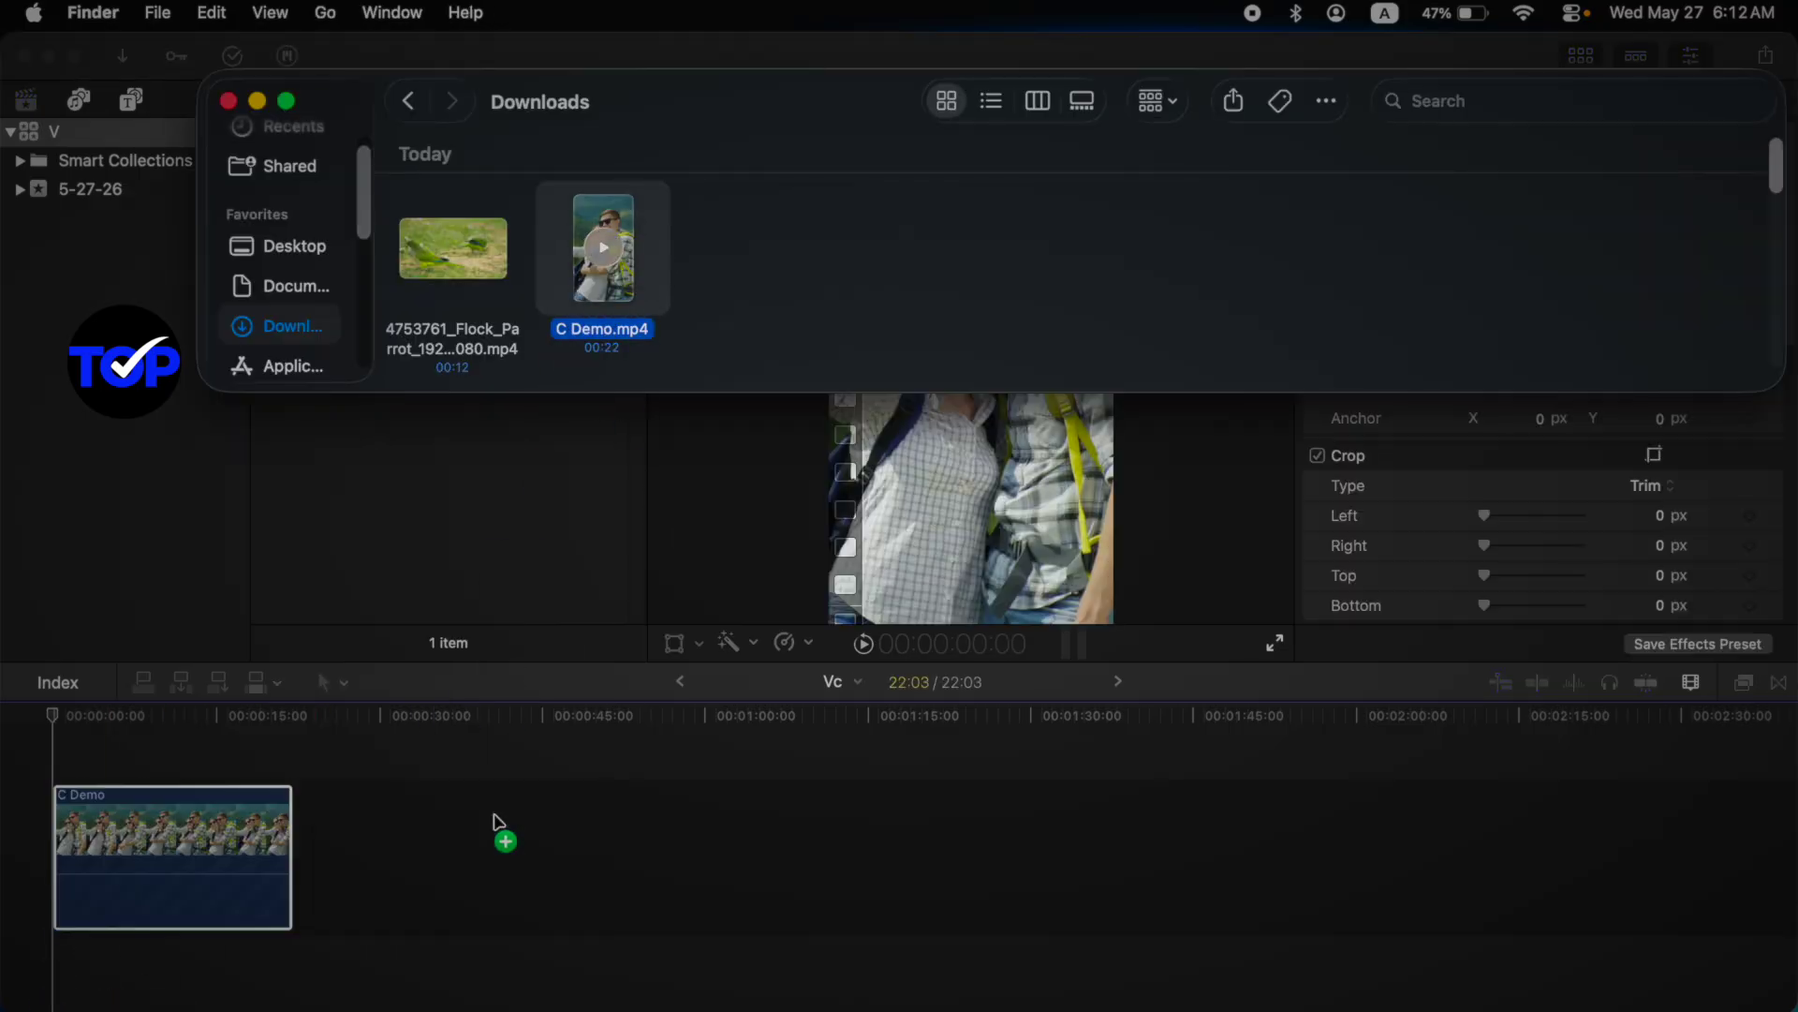
pyautogui.click(602, 769)
# Step: Move the playhead to about 21:03 near the end of the C Demo clip and select the clip
pyautogui.click(135, 723)
pyautogui.press('super+equal')
pyautogui.press('super+equal')
pyautogui.moveTo(135, 723); pyautogui.dragTo(1045, 773)
pyautogui.click(1056, 802)
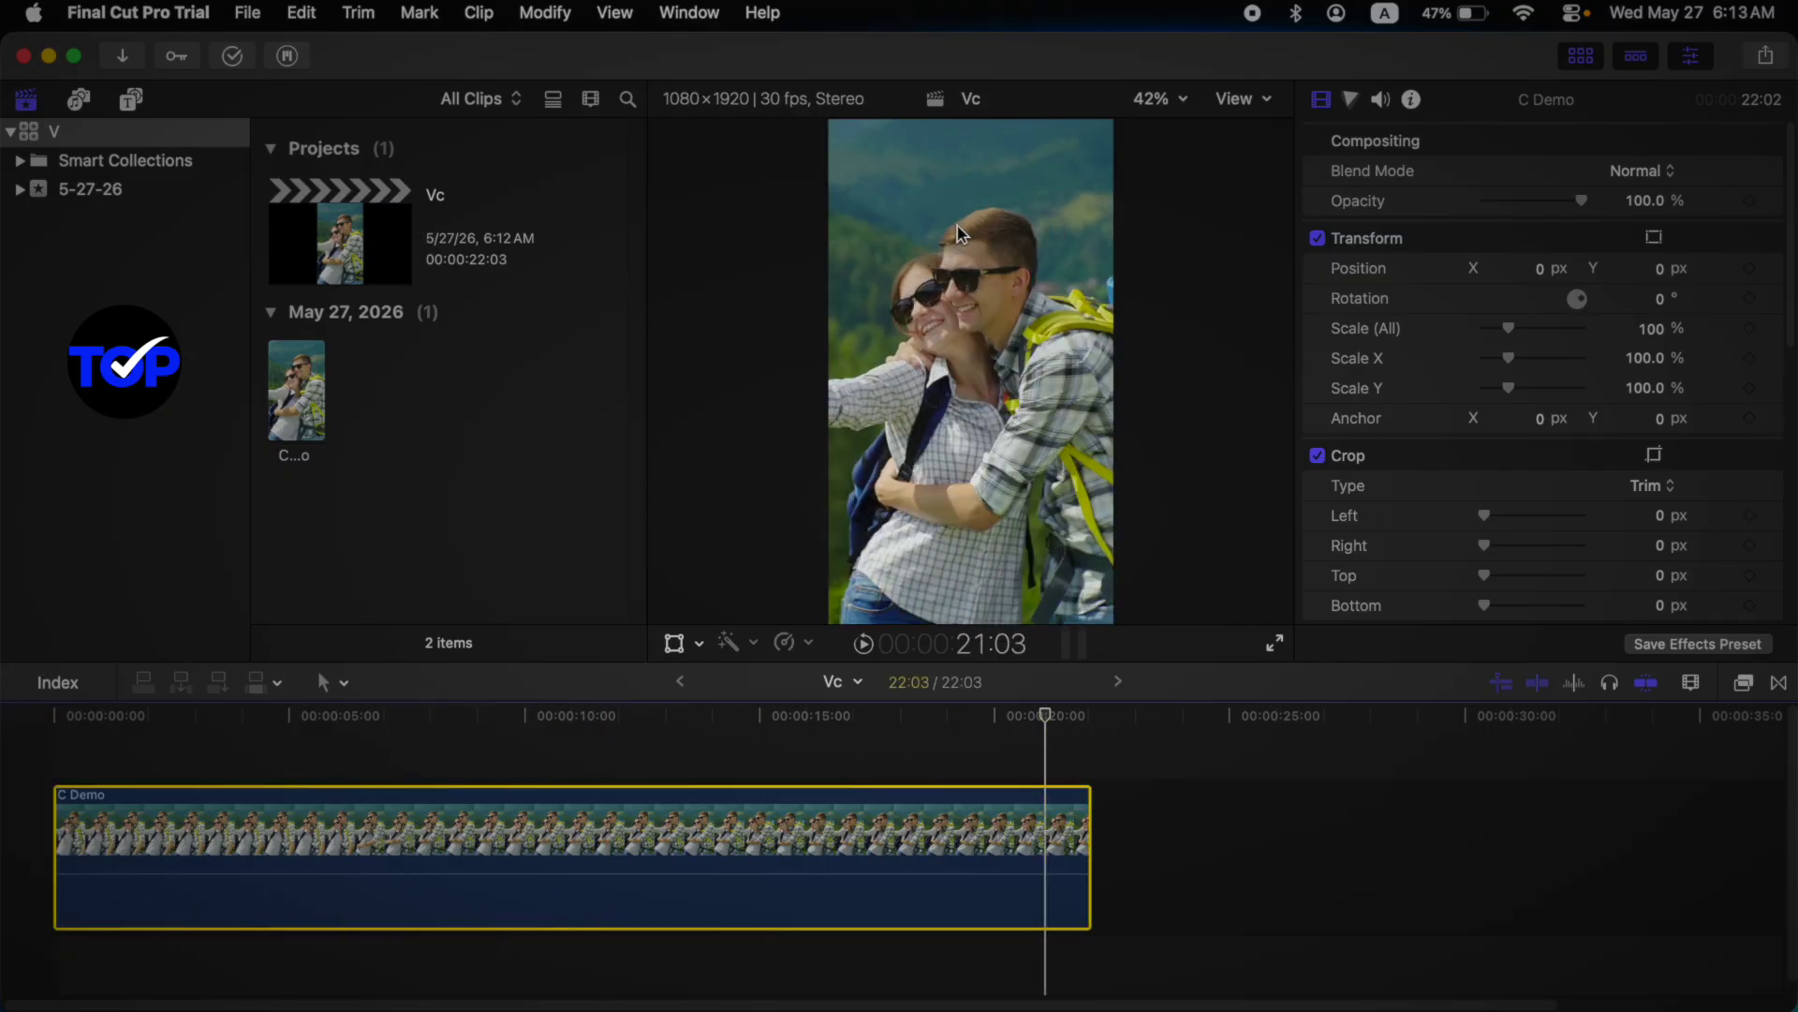
# Step: Make the timeline area slightly taller, narrow the media browser and slightly widen the inspector
pyautogui.moveTo(1063, 661); pyautogui.dragTo(1056, 500)
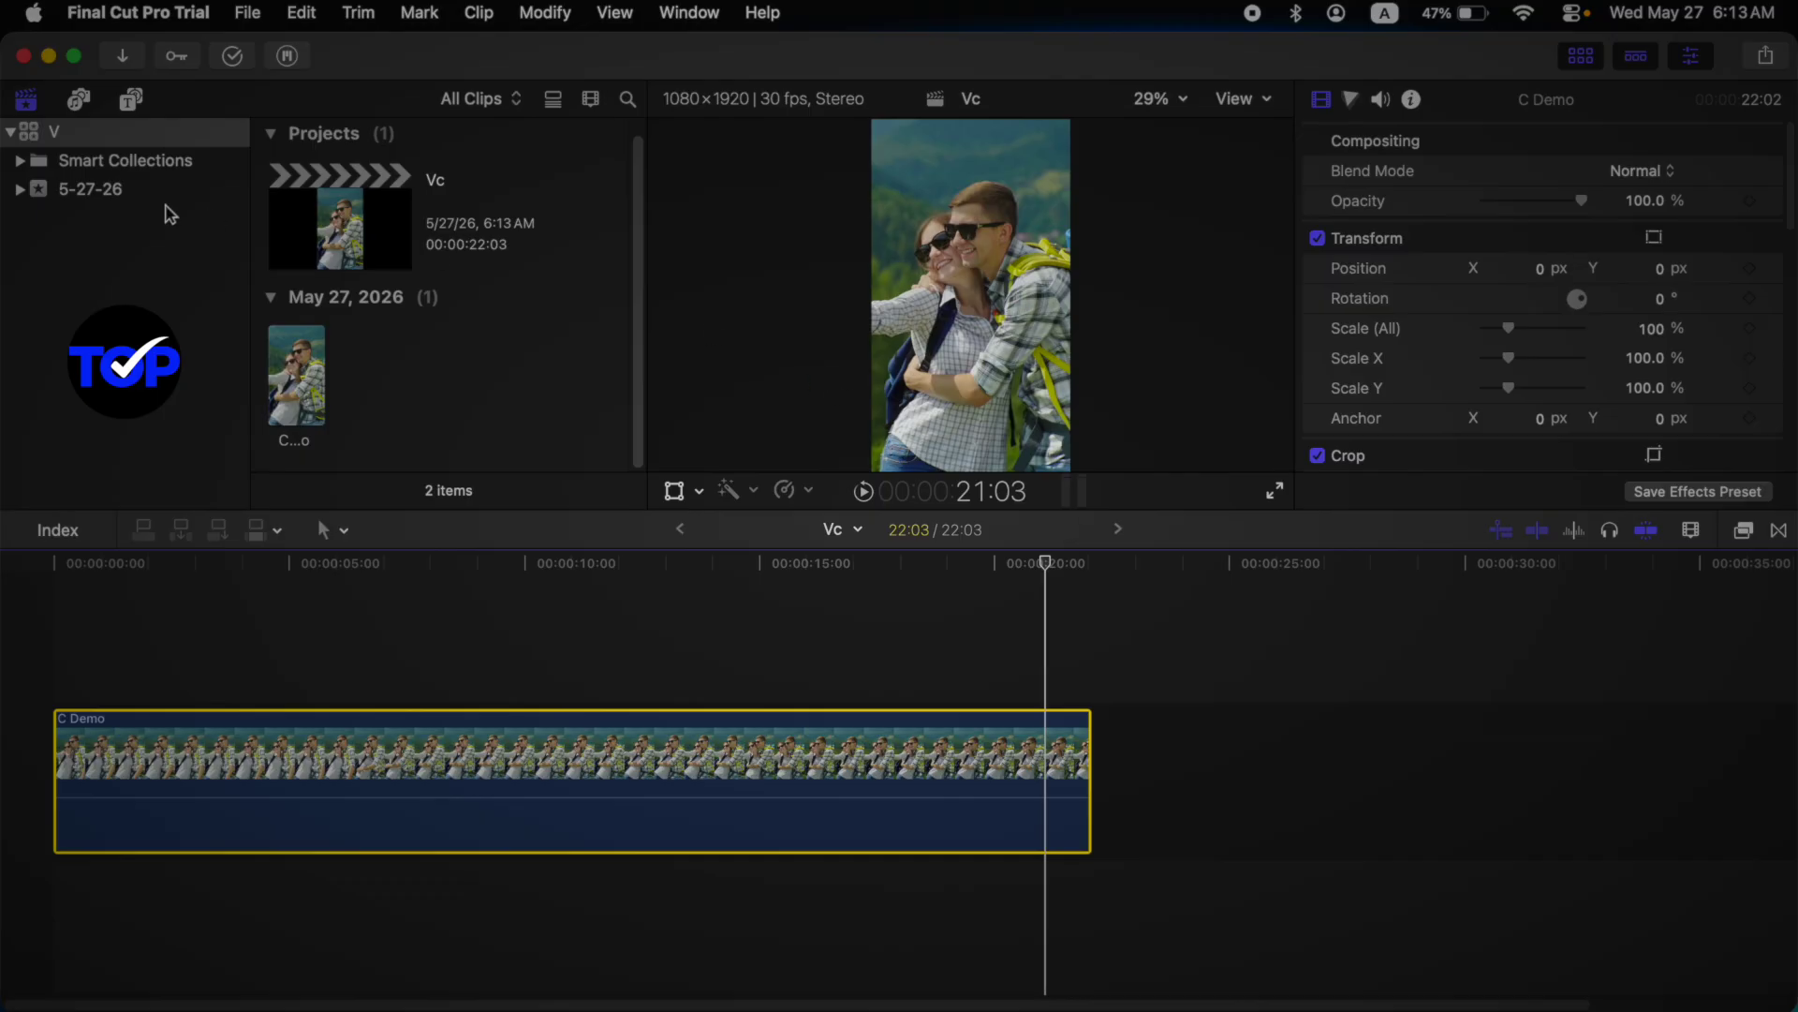
pyautogui.moveTo(1036, 508); pyautogui.dragTo(1043, 518)
pyautogui.moveTo(646, 260); pyautogui.dragTo(542, 293)
pyautogui.moveTo(1314, 296)
pyautogui.mouseDown()
pyautogui.moveTo(1115, 289)
pyautogui.moveTo(1365, 301)
pyautogui.moveTo(1283, 300)
pyautogui.mouseUp()
pyautogui.moveTo(1210, 530); pyautogui.dragTo(1240, 602)
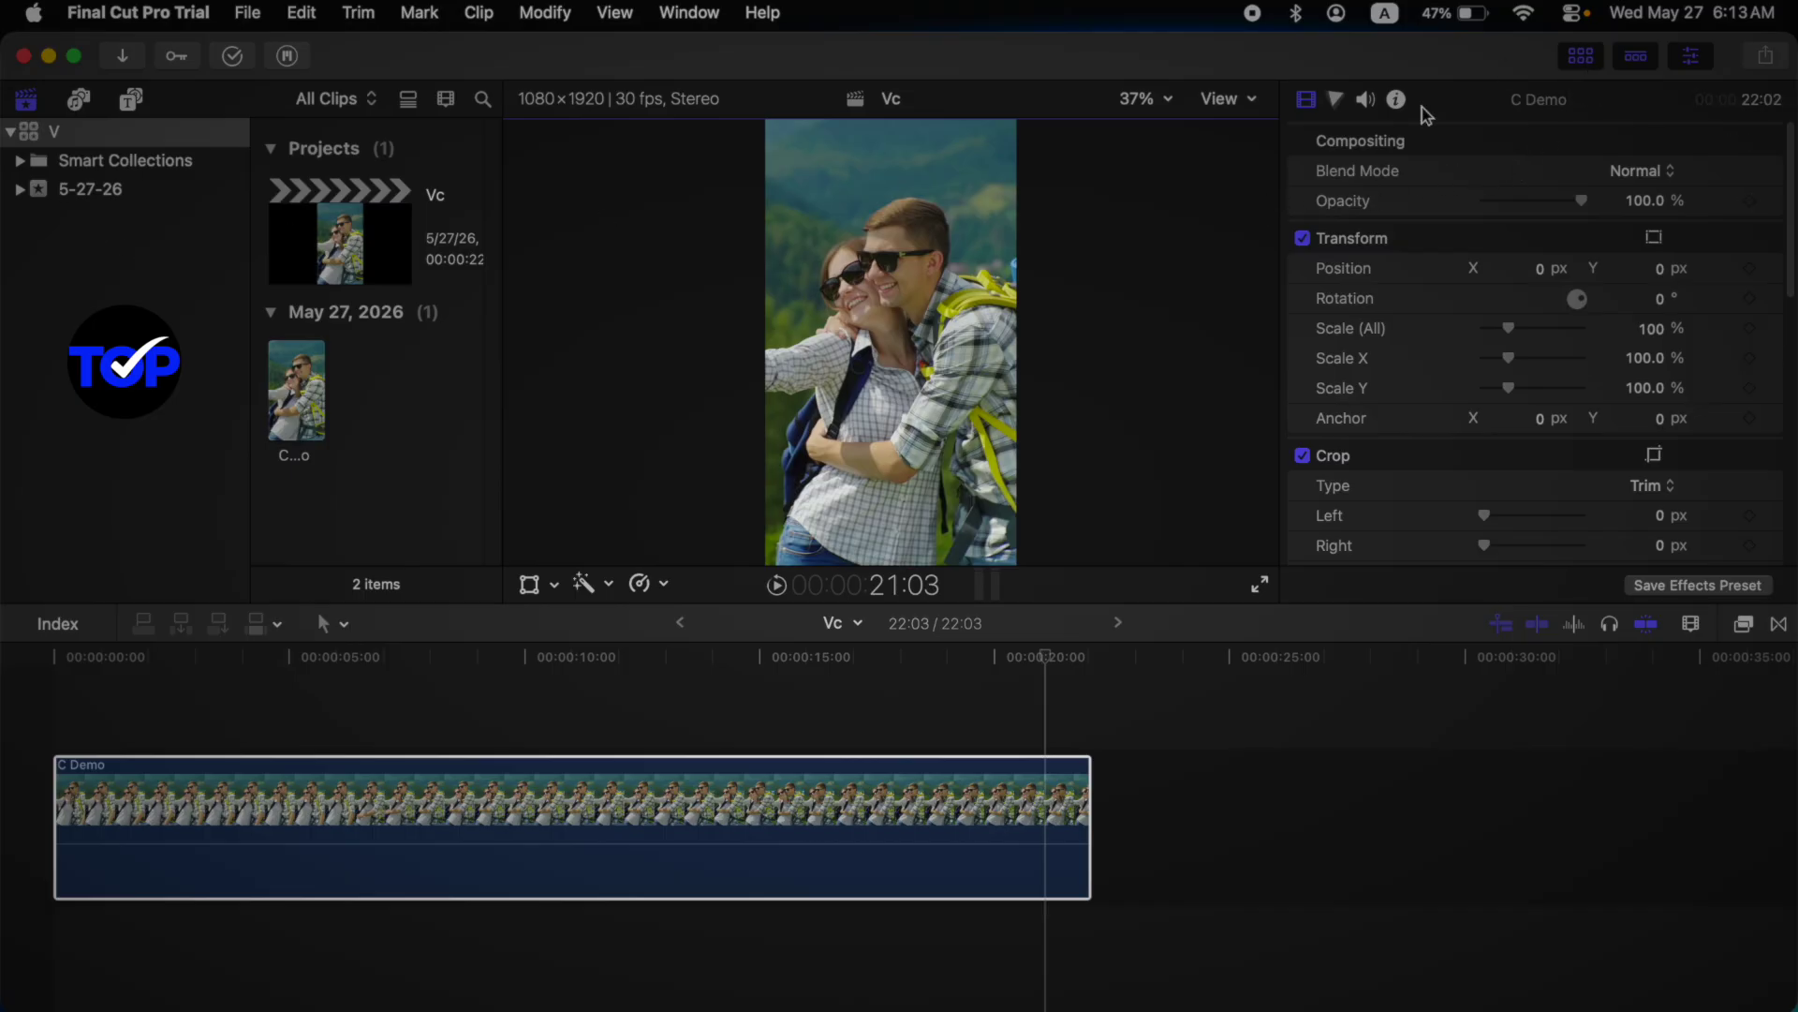
# Step: Try hiding the browser and the inspector around the viewer and bring both back
pyautogui.click(1583, 58)
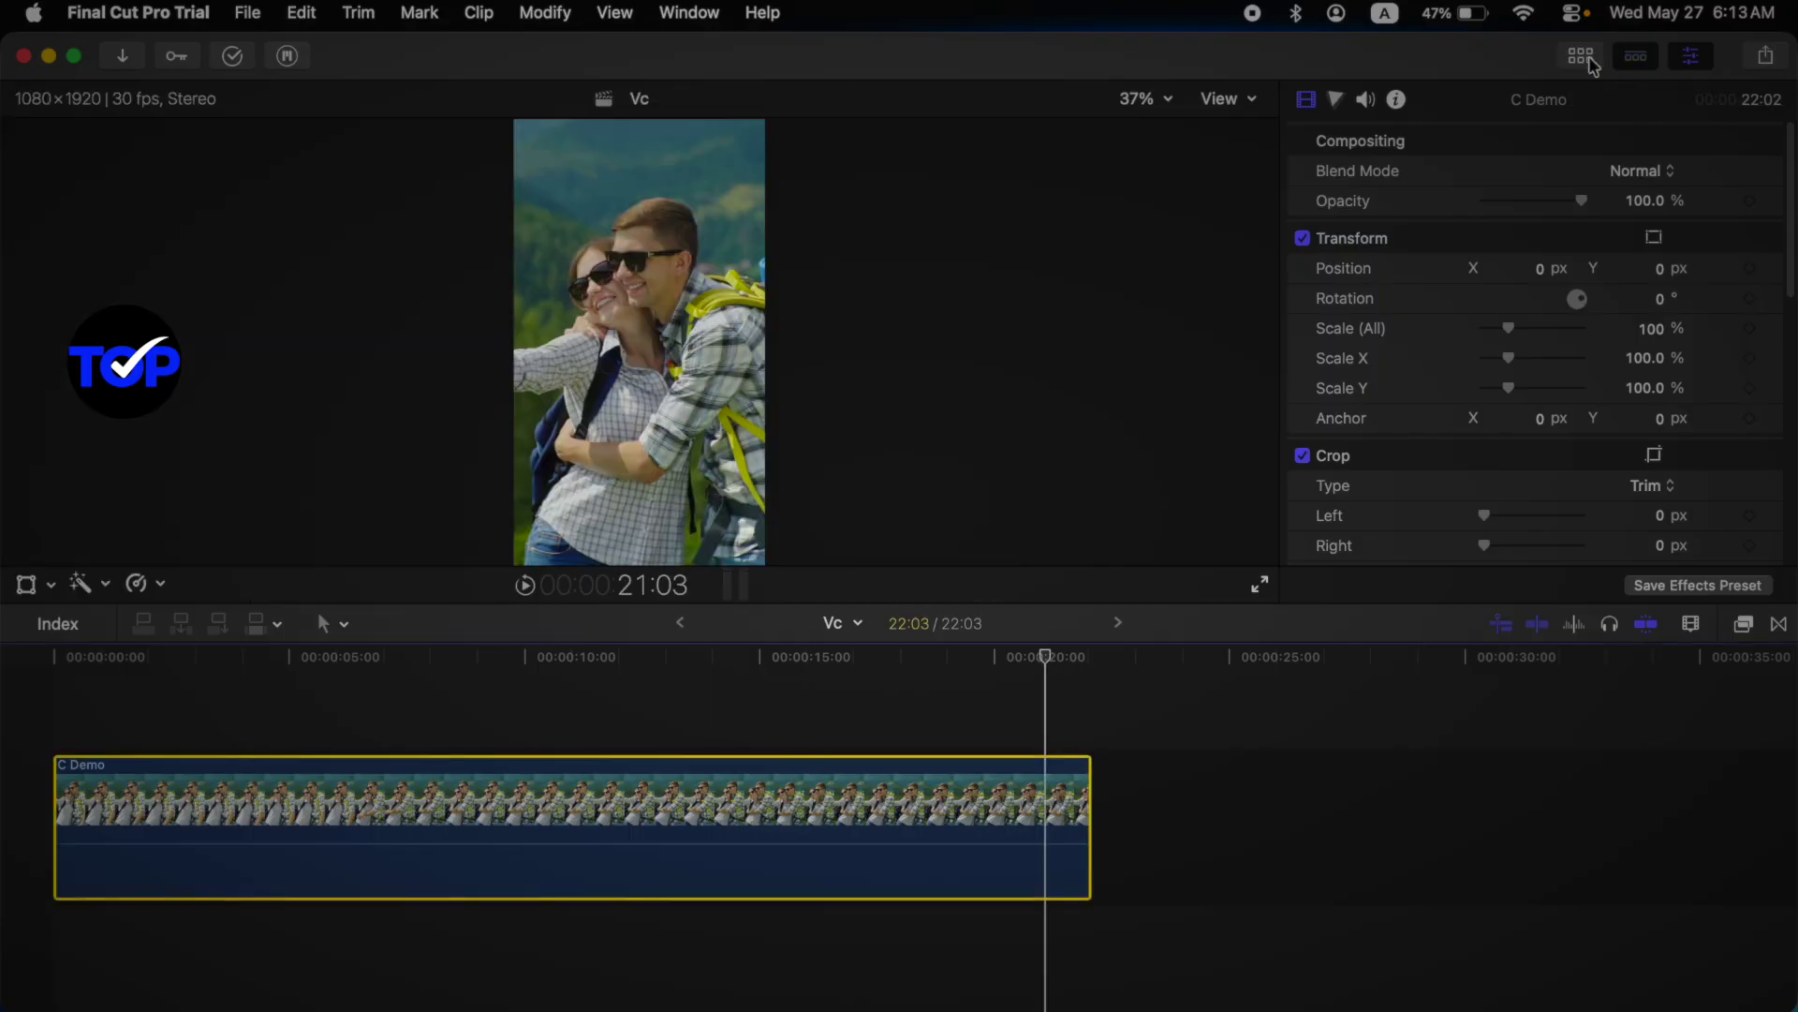
pyautogui.click(1583, 58)
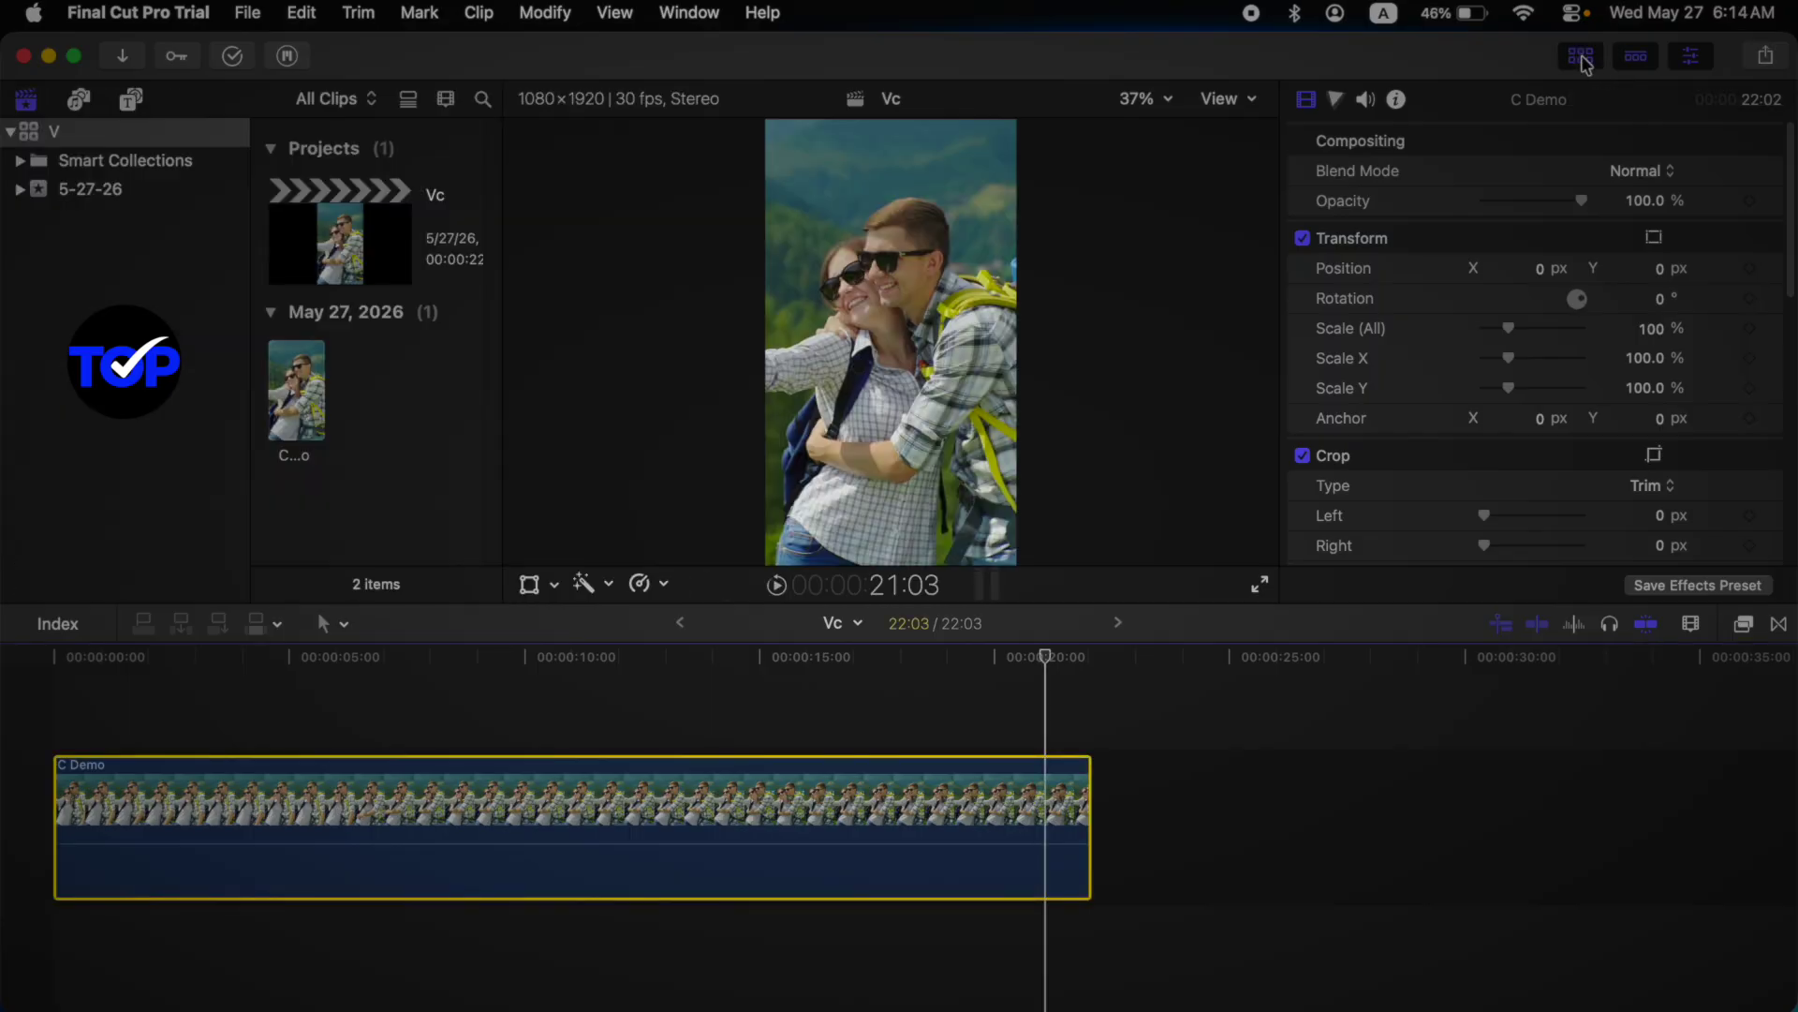
pyautogui.click(1583, 58)
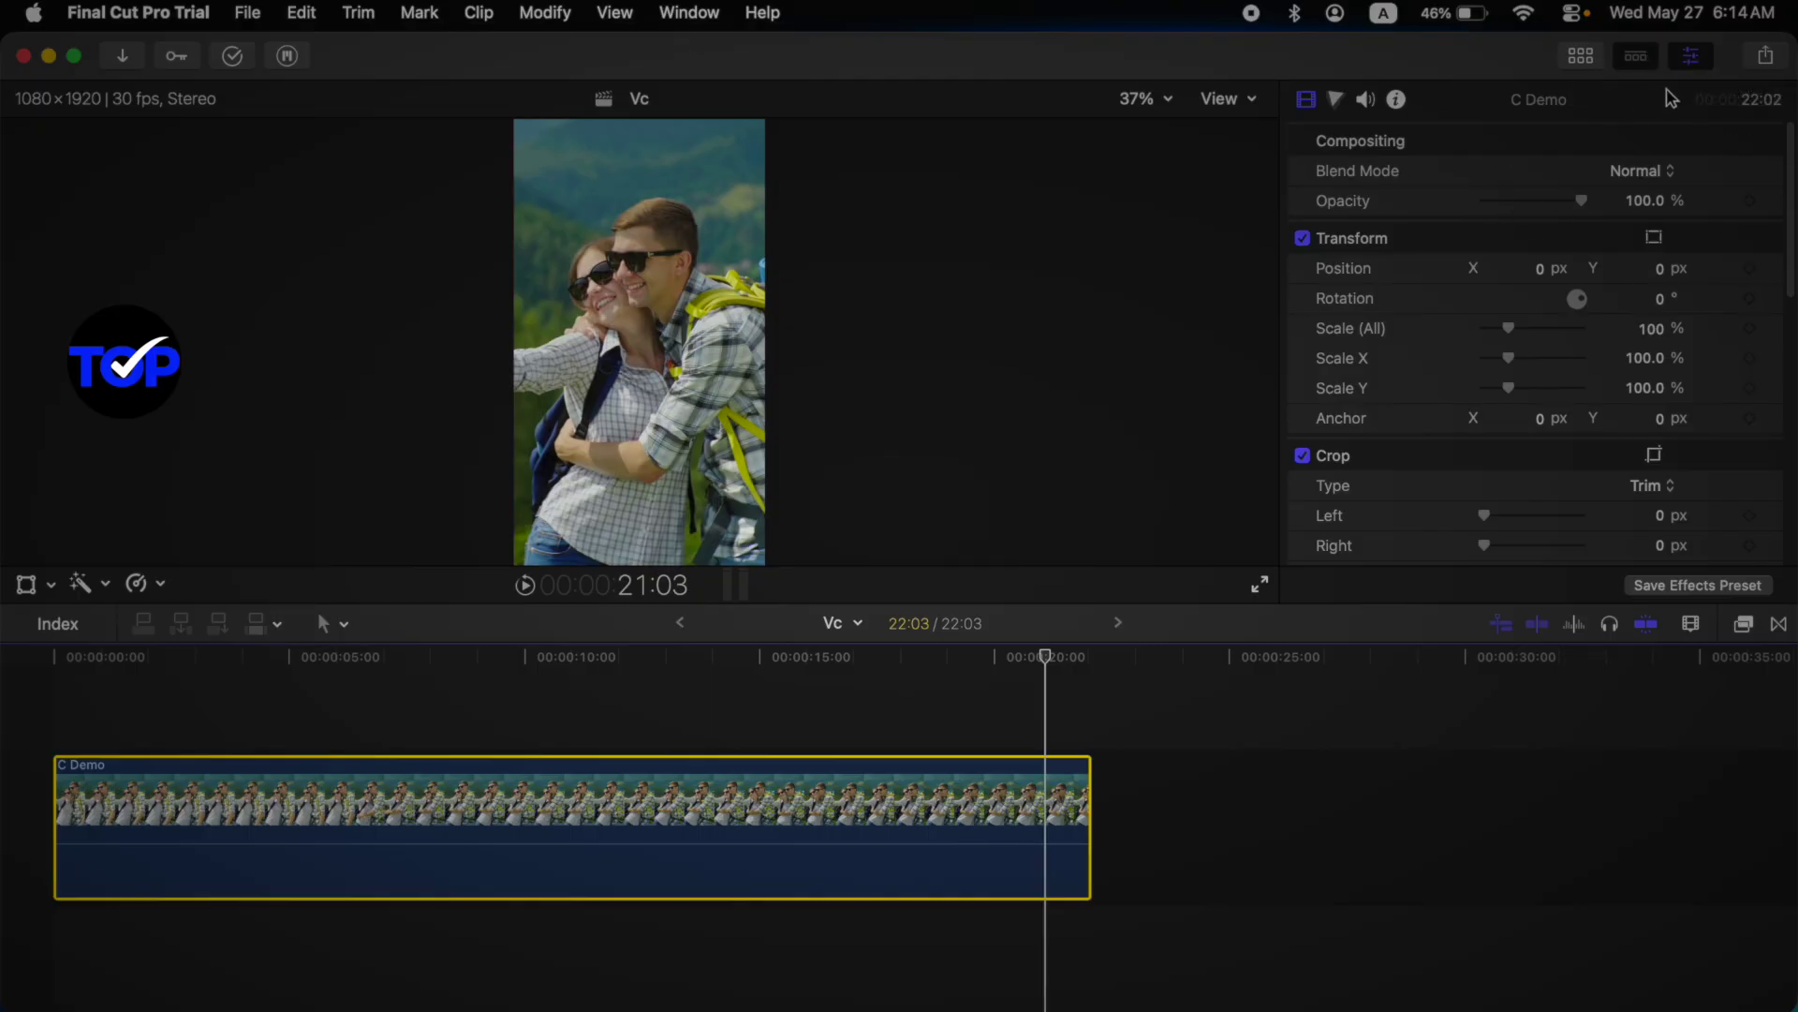
pyautogui.click(1692, 58)
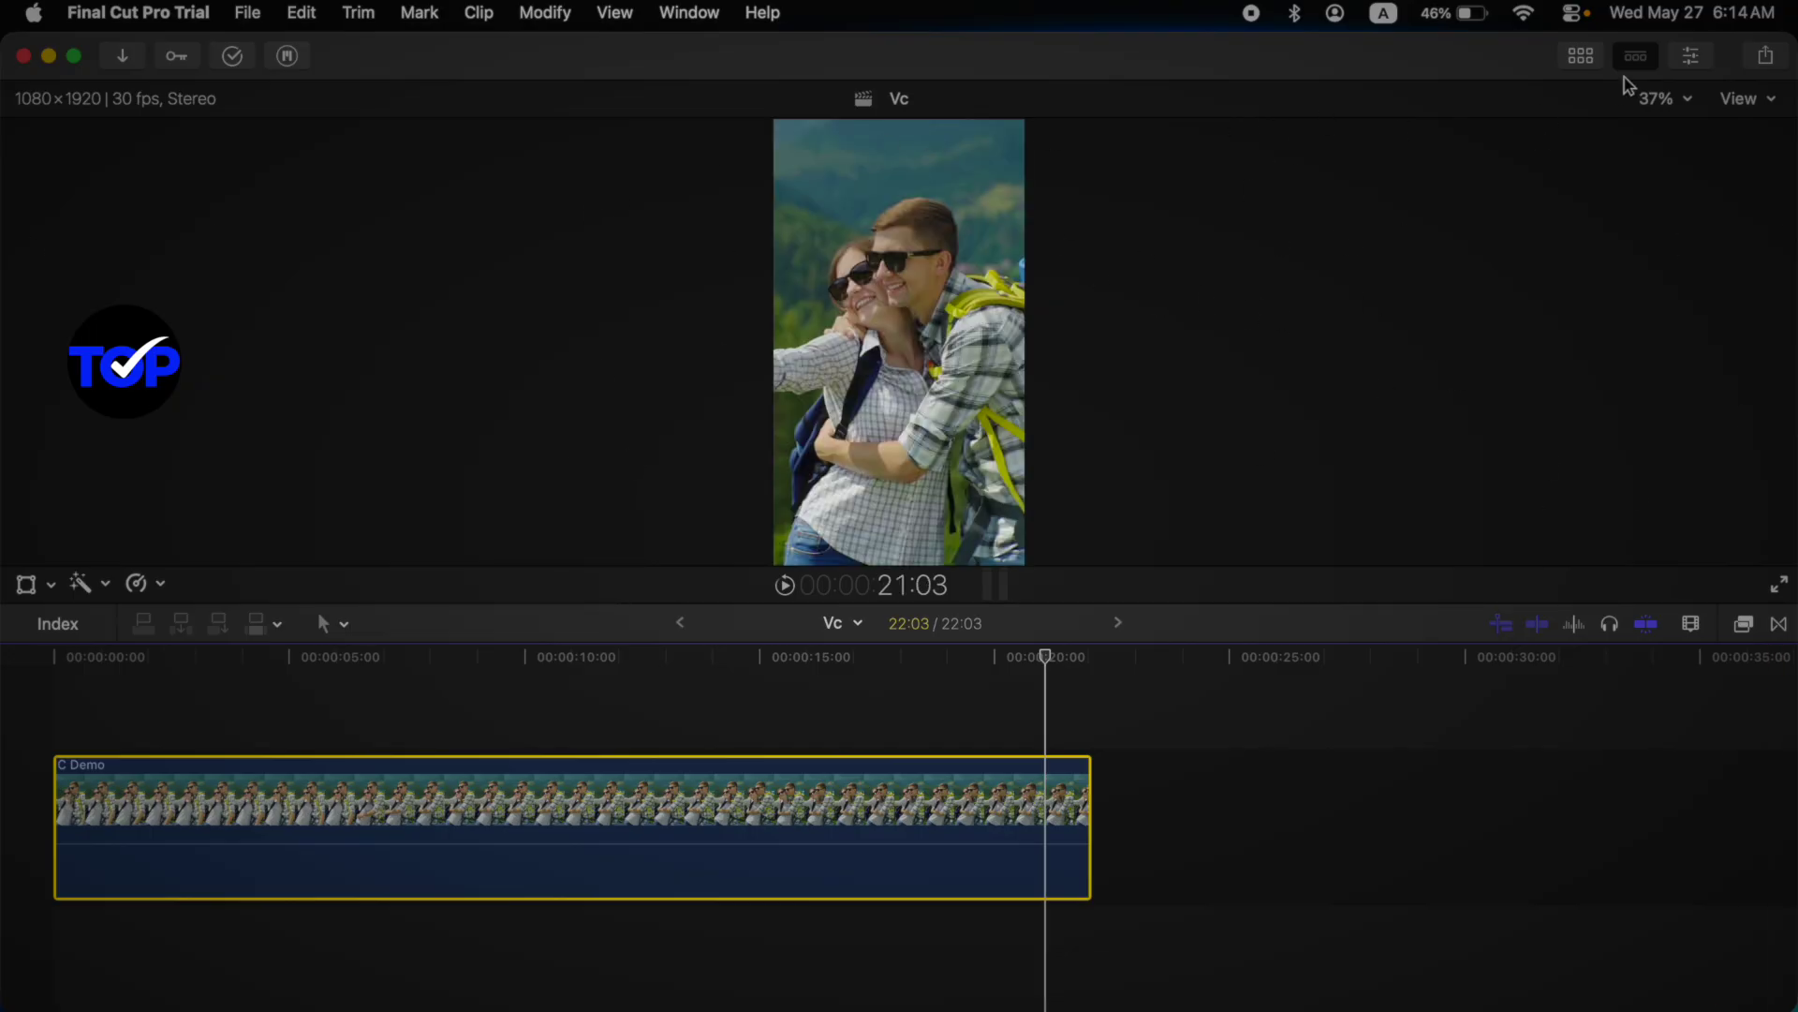
pyautogui.click(1582, 58)
pyautogui.click(1586, 59)
pyautogui.click(1691, 58)
pyautogui.click(1583, 58)
# Step: Try hiding the timeline, toggle the inspector to compare the viewer space, and restore all the panels
pyautogui.click(1635, 60)
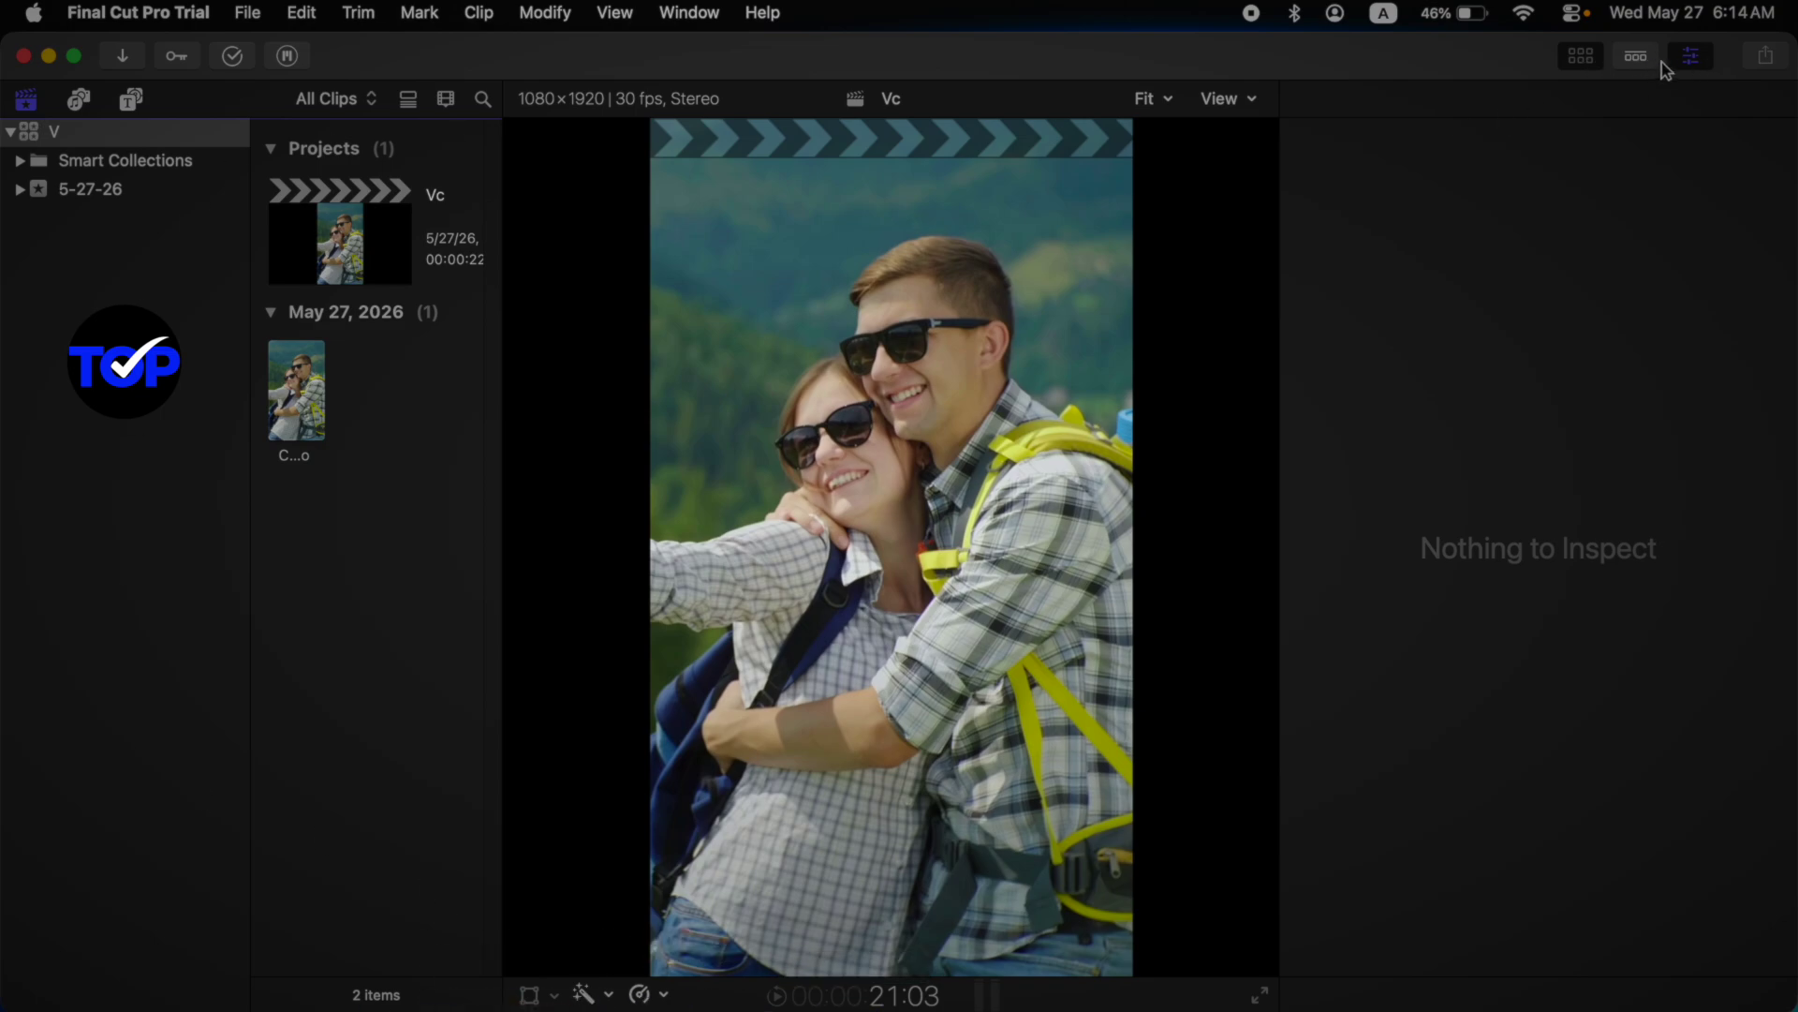
pyautogui.click(1691, 58)
pyautogui.click(1692, 58)
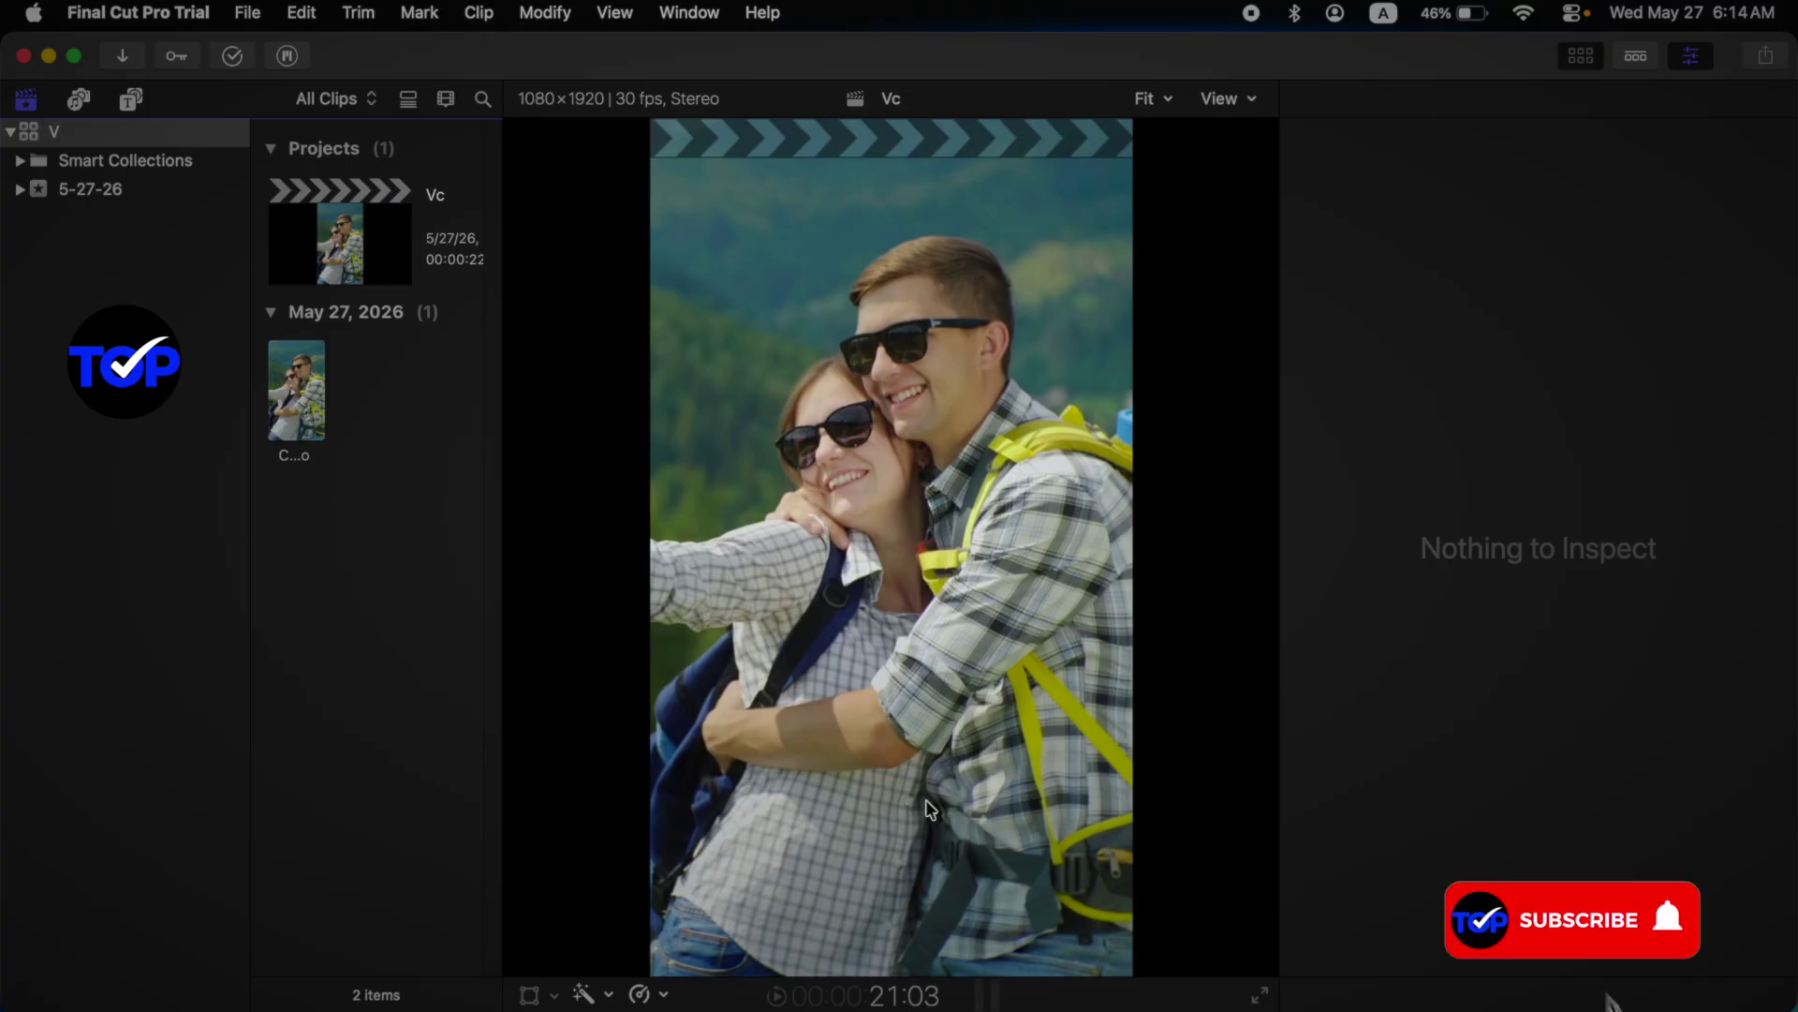
pyautogui.click(1692, 58)
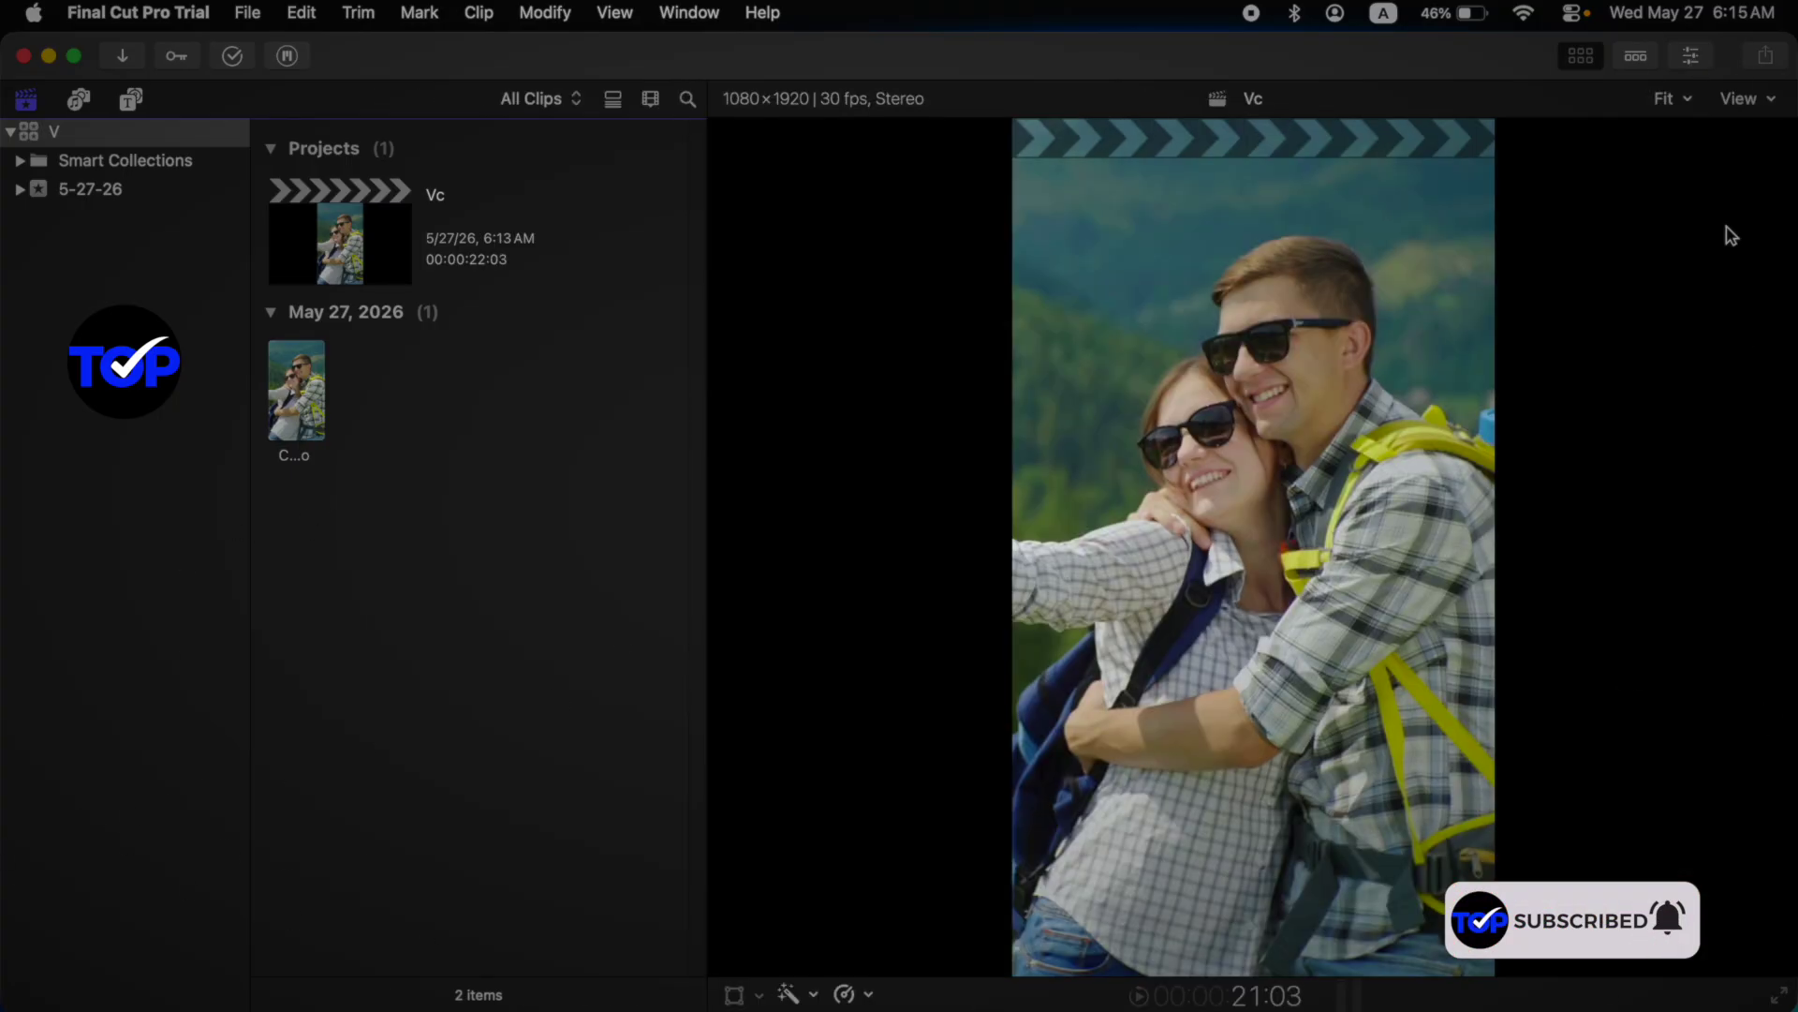
pyautogui.click(1692, 58)
pyautogui.click(1692, 58)
pyautogui.click(1689, 58)
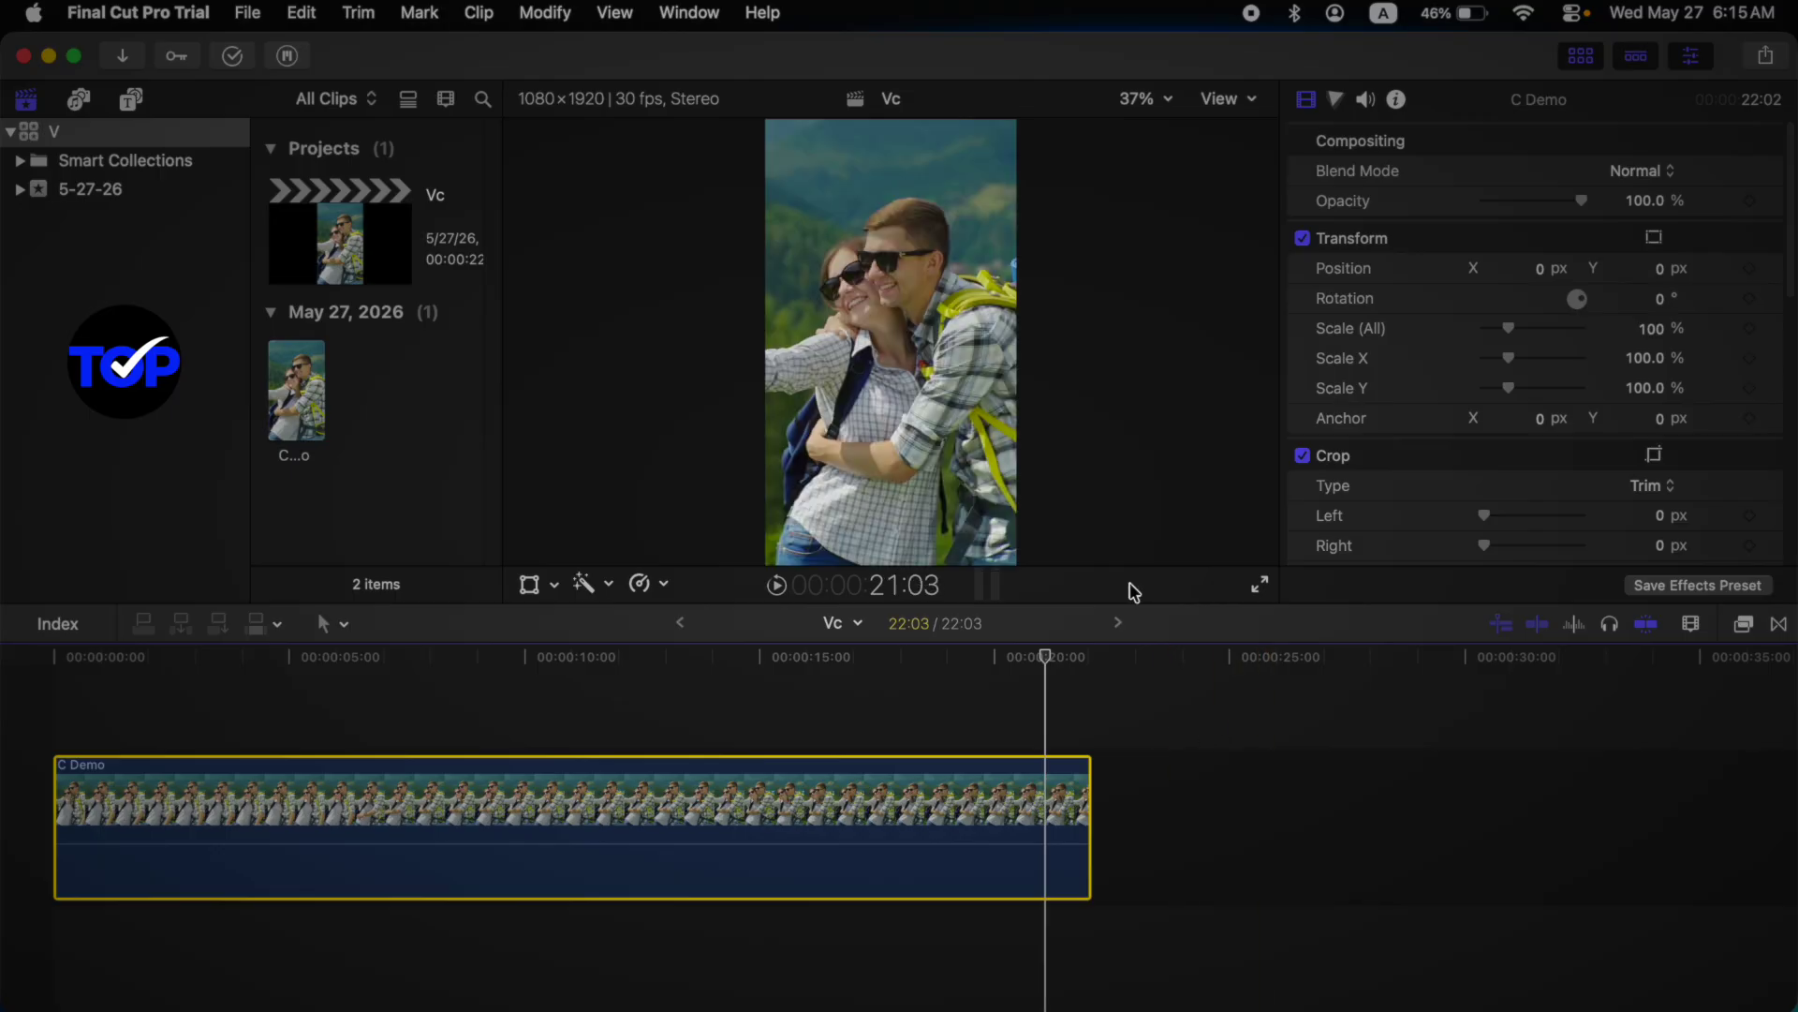
# Step: Try the Organize and Color & Effects workspaces and return to the Default workspace
pyautogui.click(688, 13)
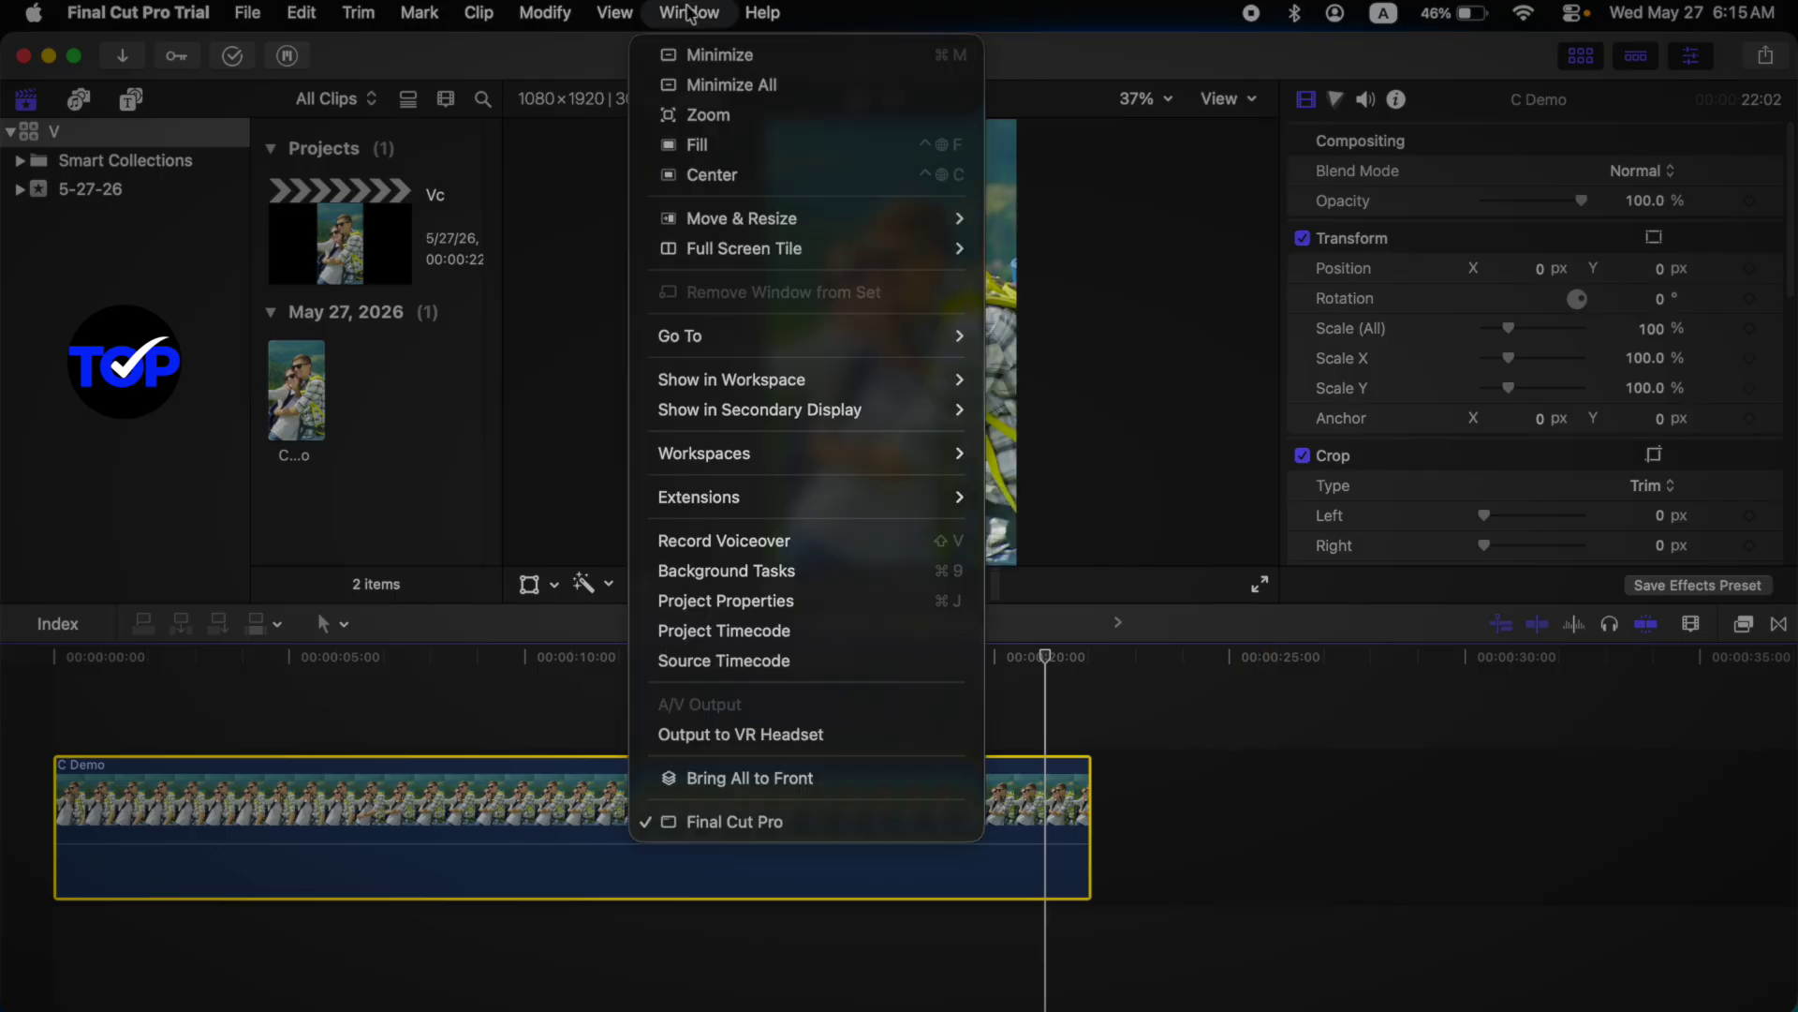
pyautogui.moveTo(915, 453)
pyautogui.click(1063, 494)
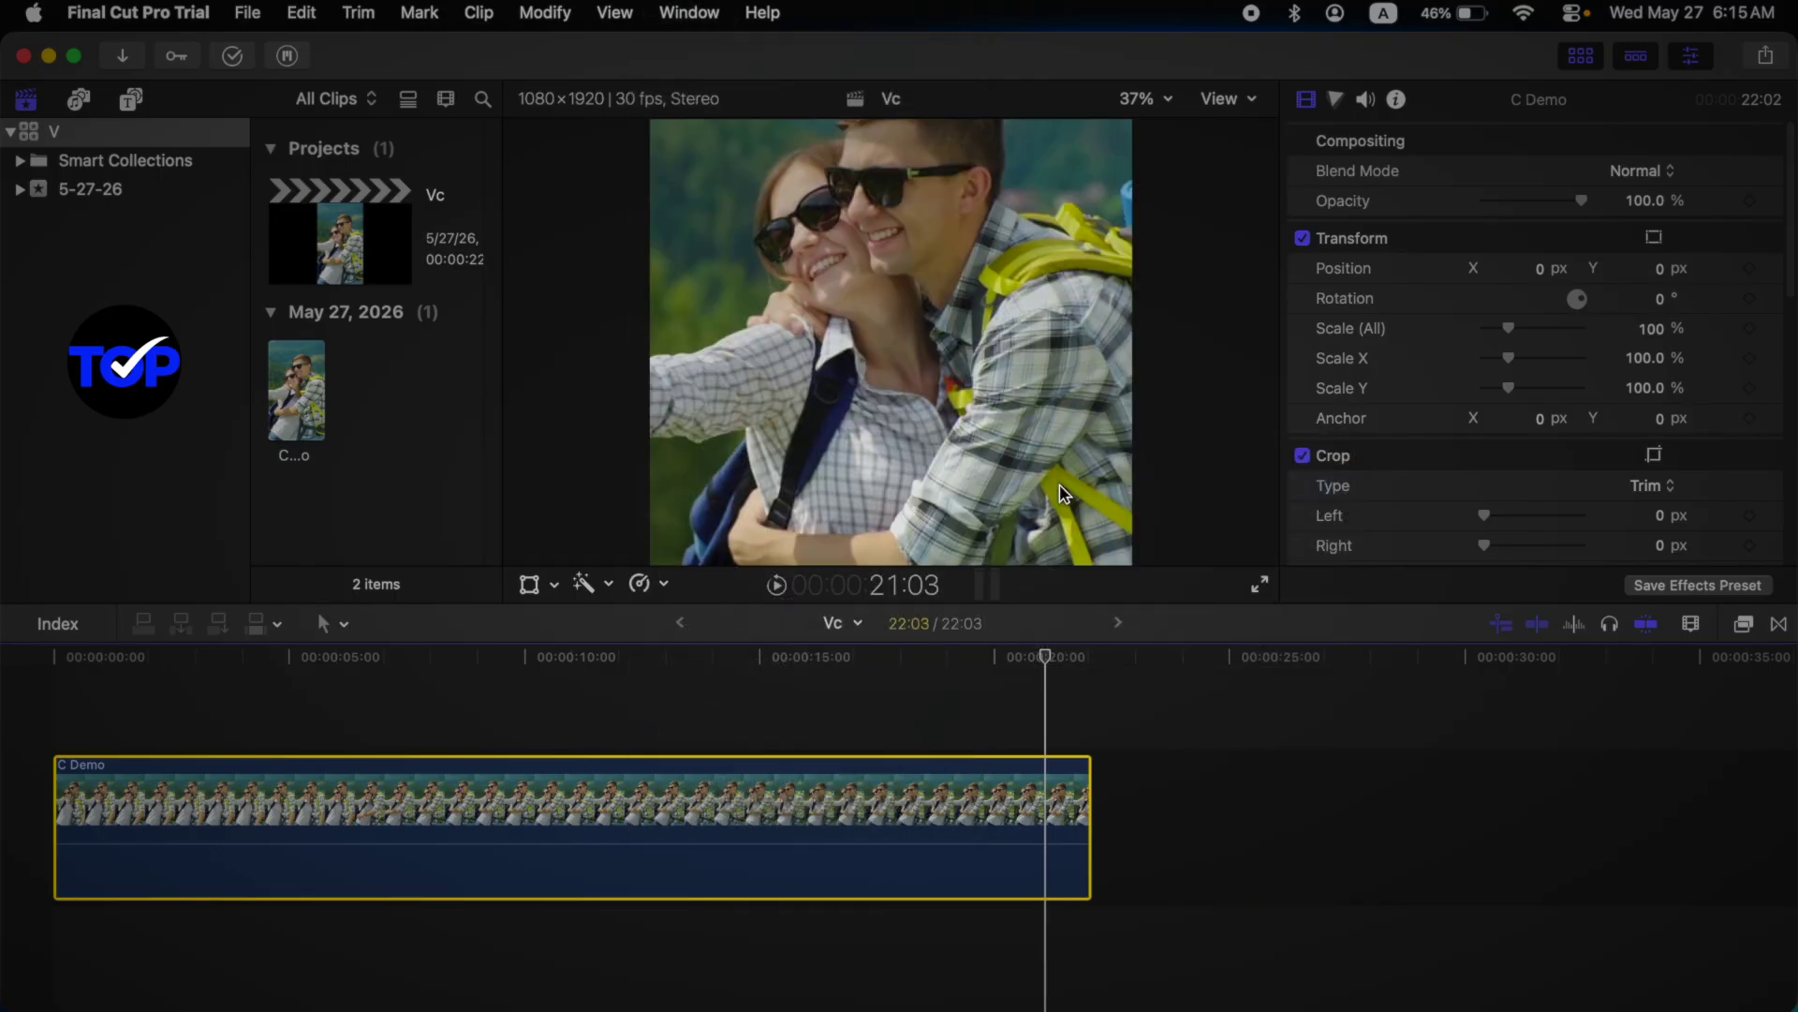
pyautogui.click(708, 12)
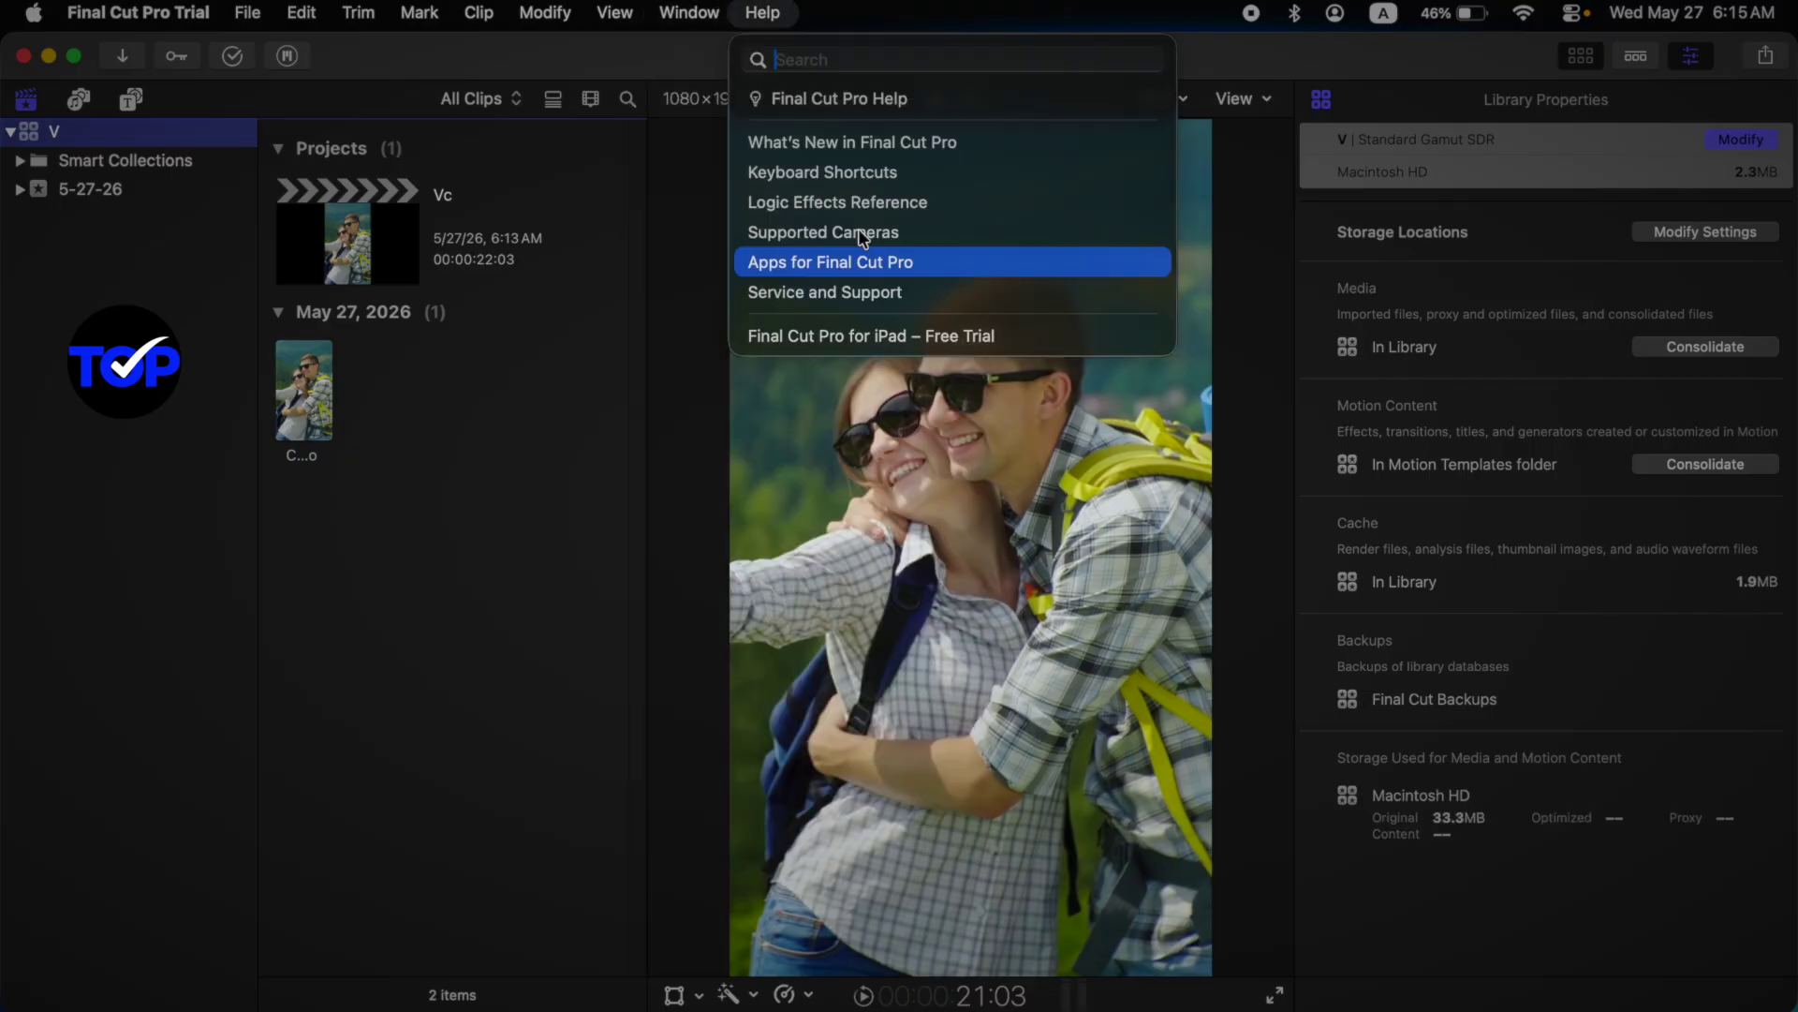
pyautogui.moveTo(957, 461)
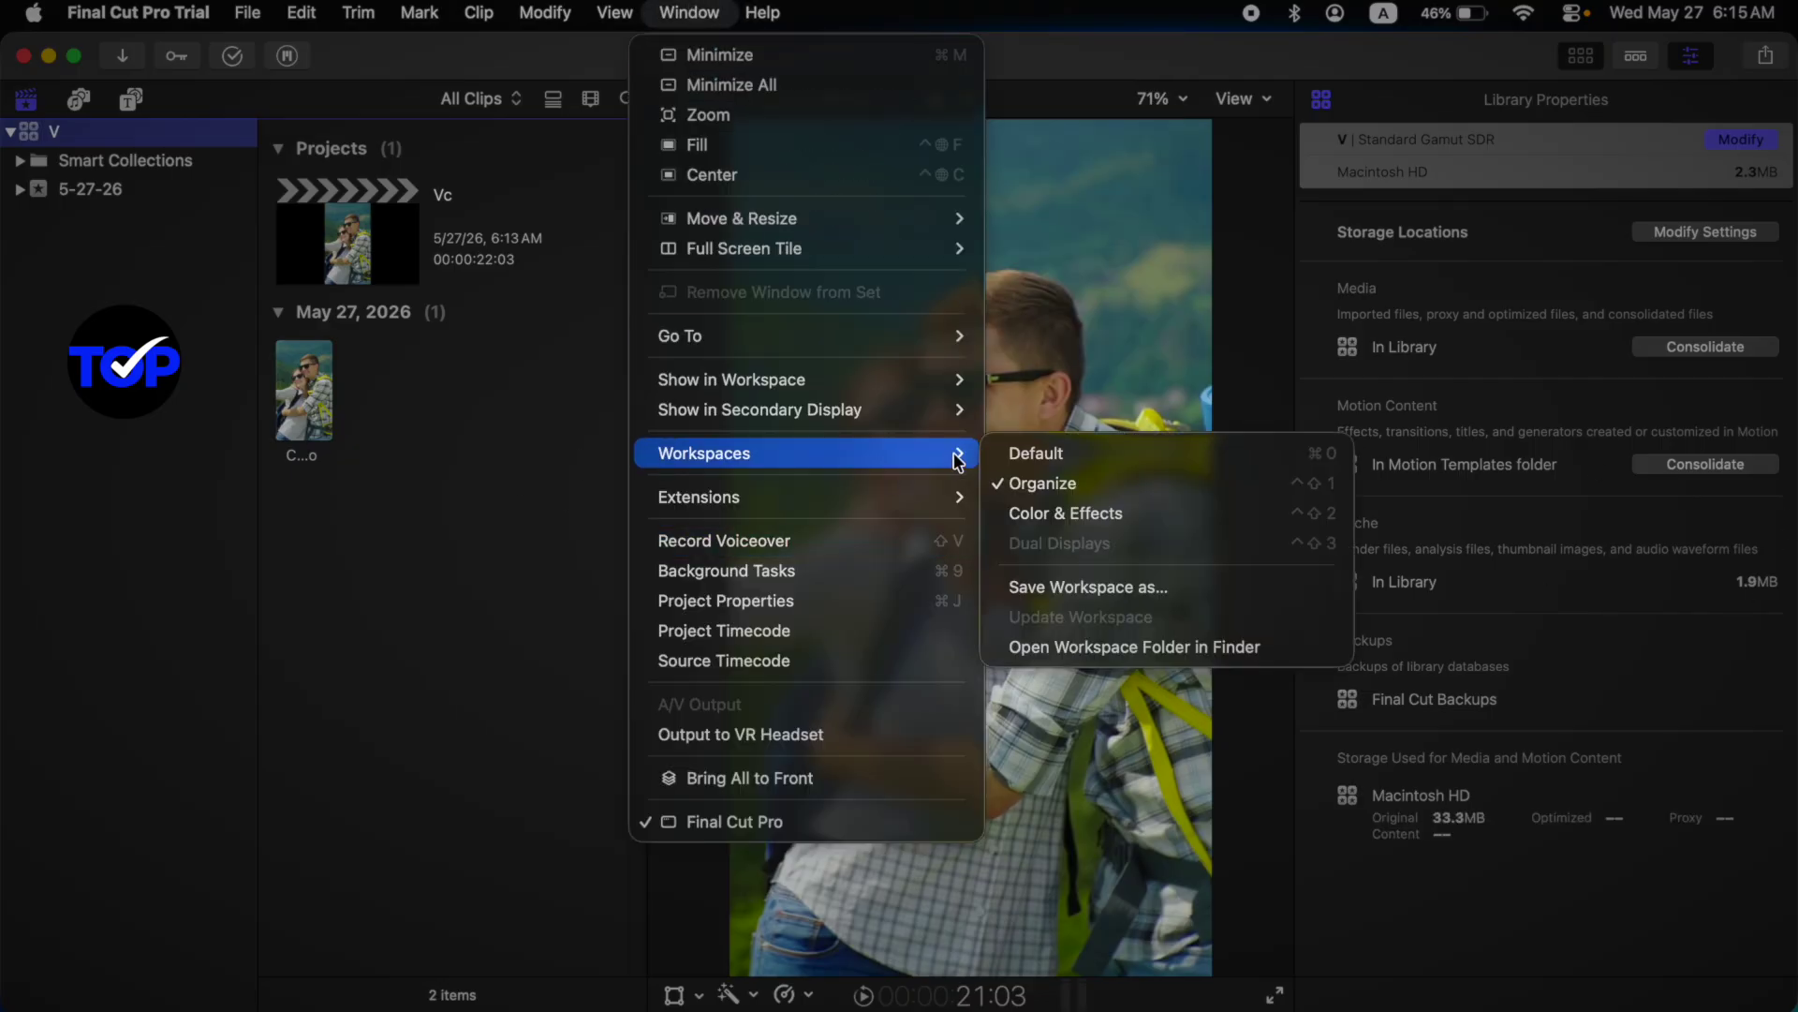
pyautogui.click(1124, 513)
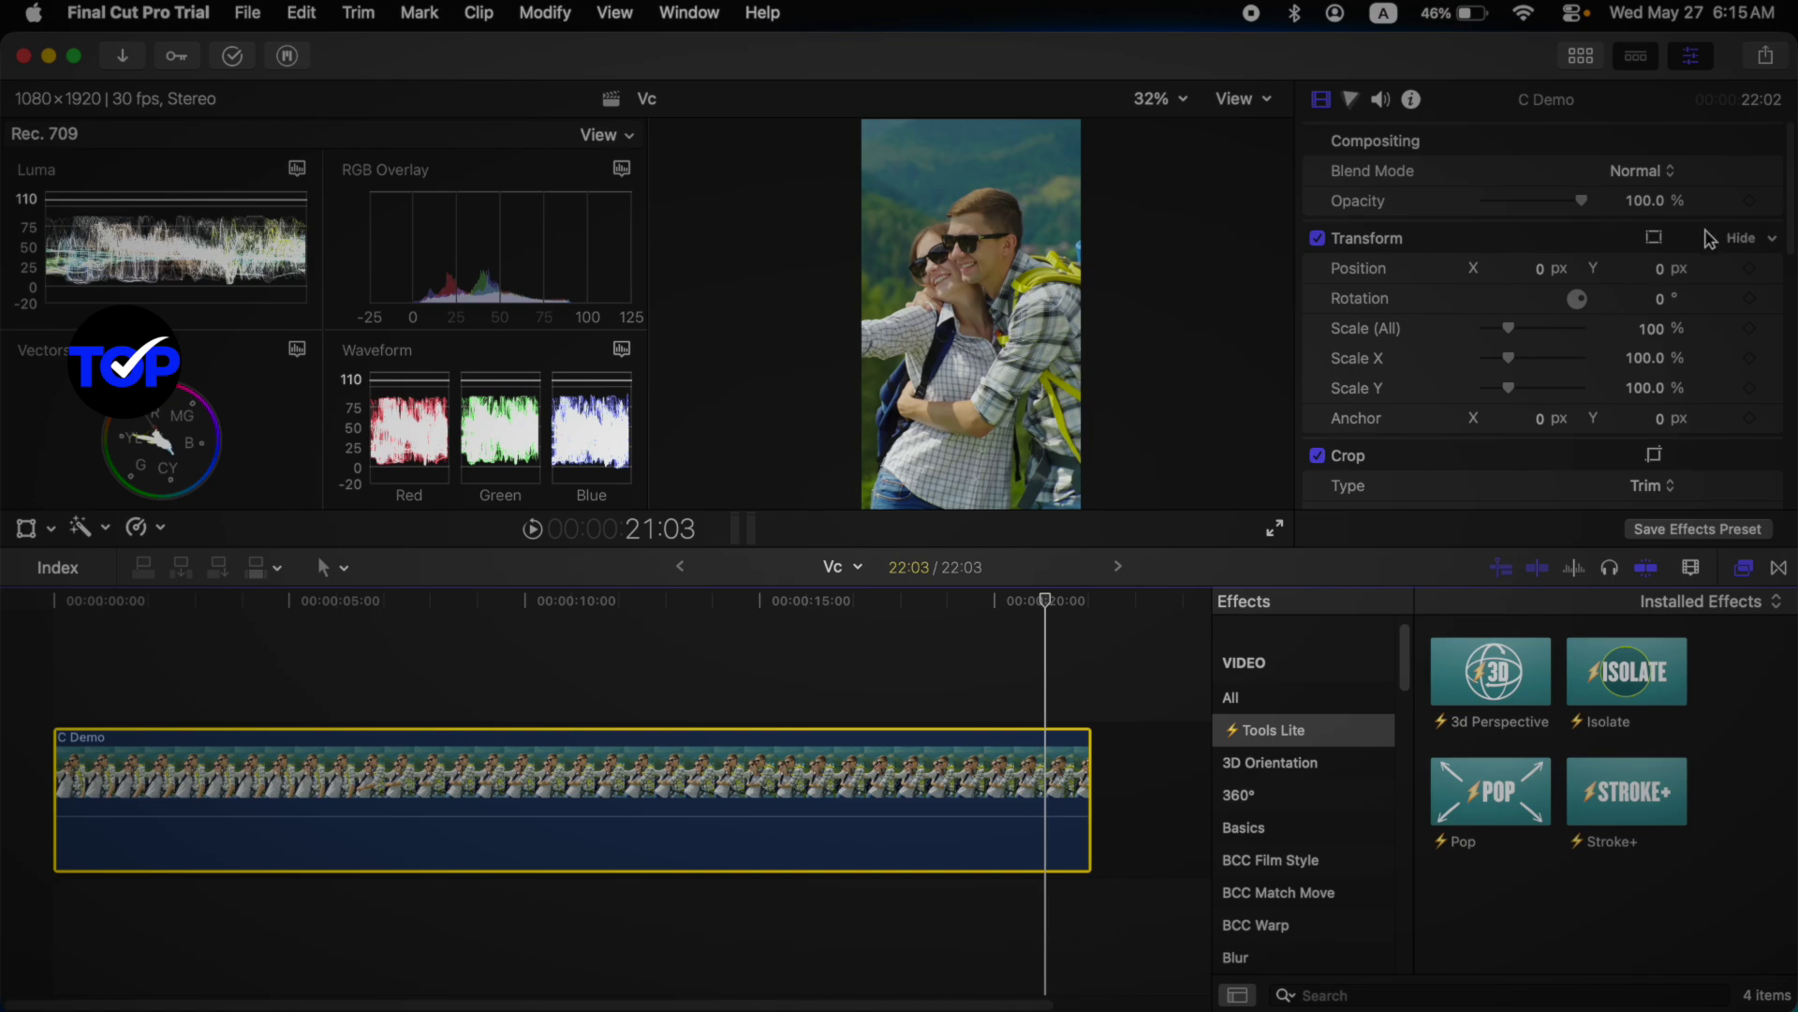
pyautogui.click(690, 12)
pyautogui.moveTo(936, 453)
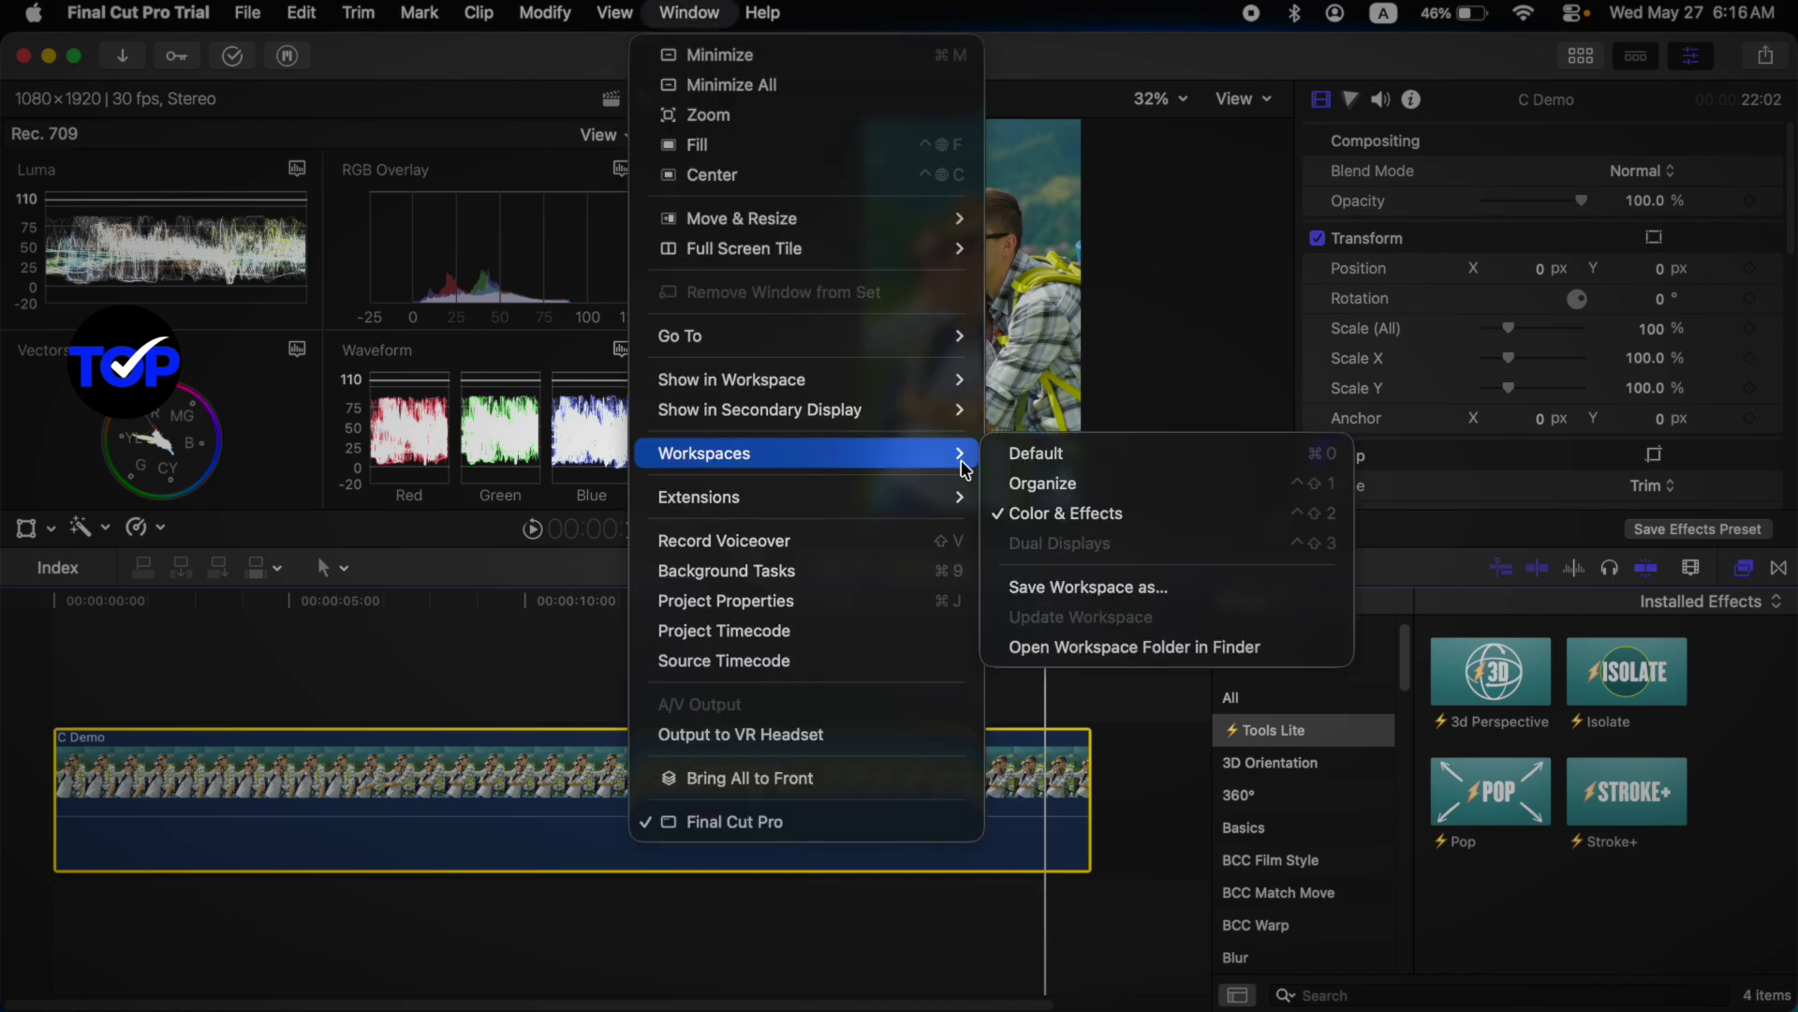
pyautogui.click(1090, 455)
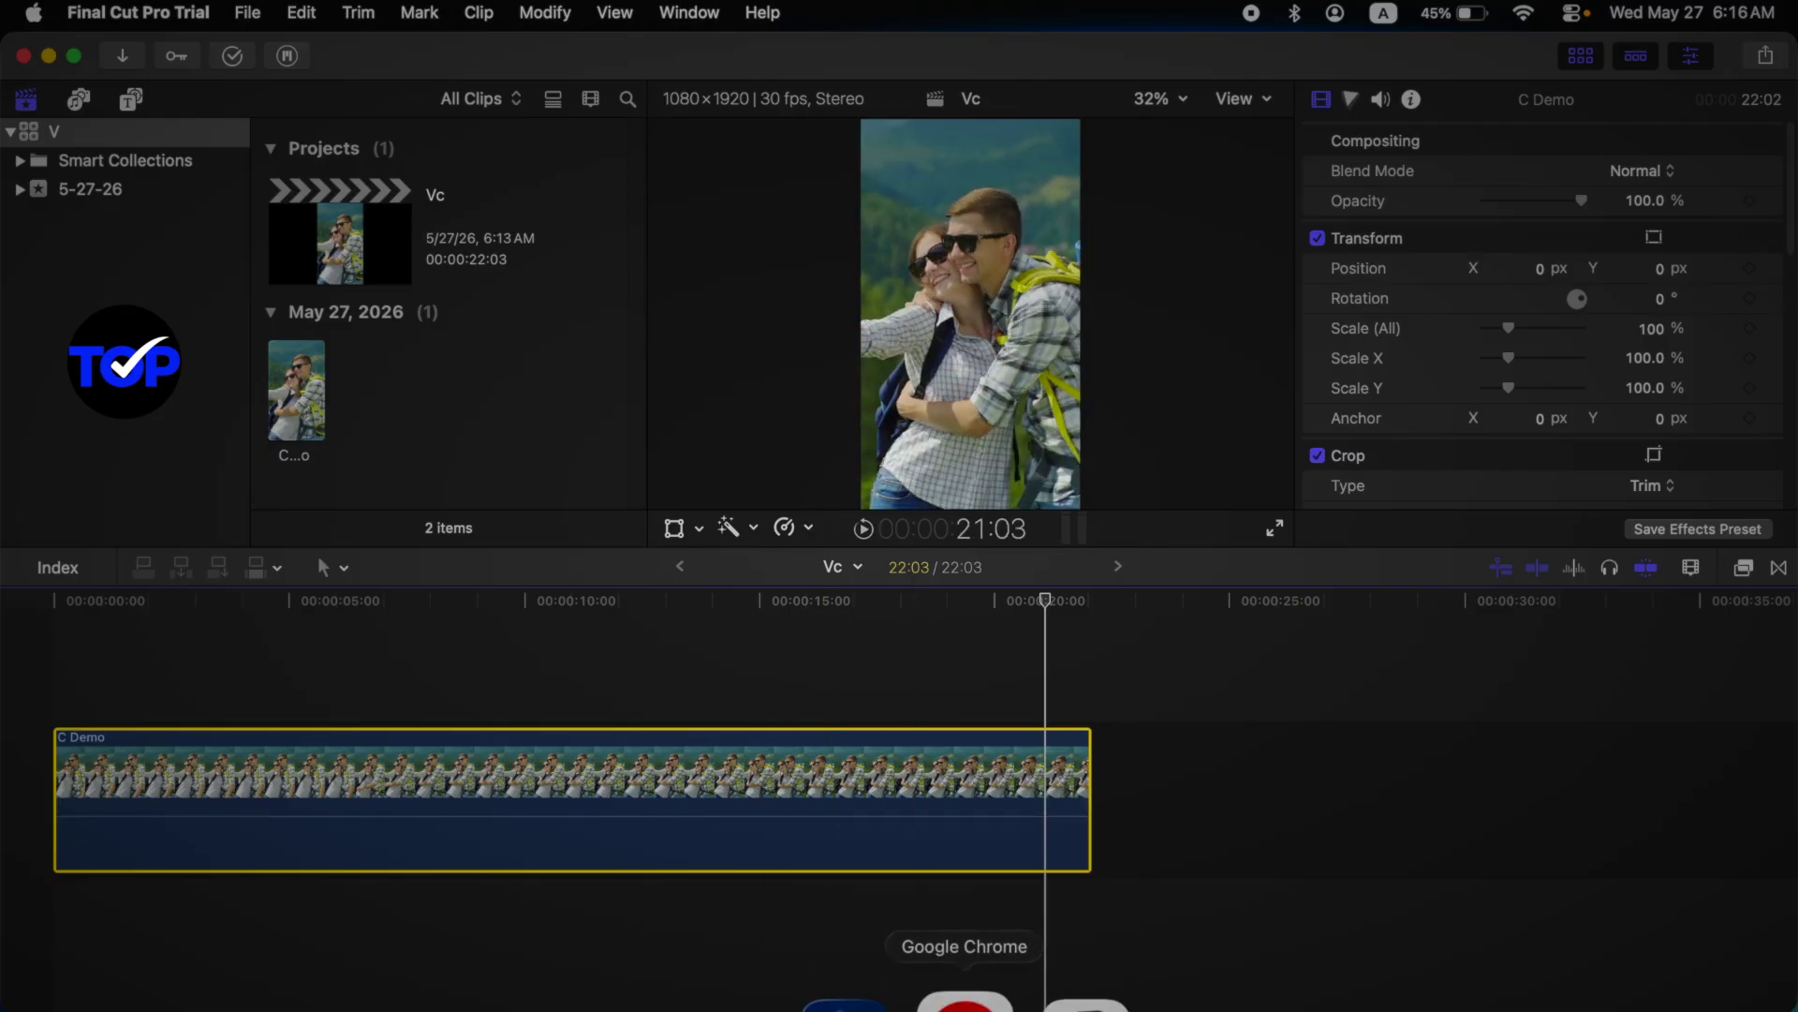
# Step: Switch to Google Chrome, go to the fcpbooster site and open its Workspace Remapper tool
pyautogui.click(946, 993)
pyautogui.click(737, 530)
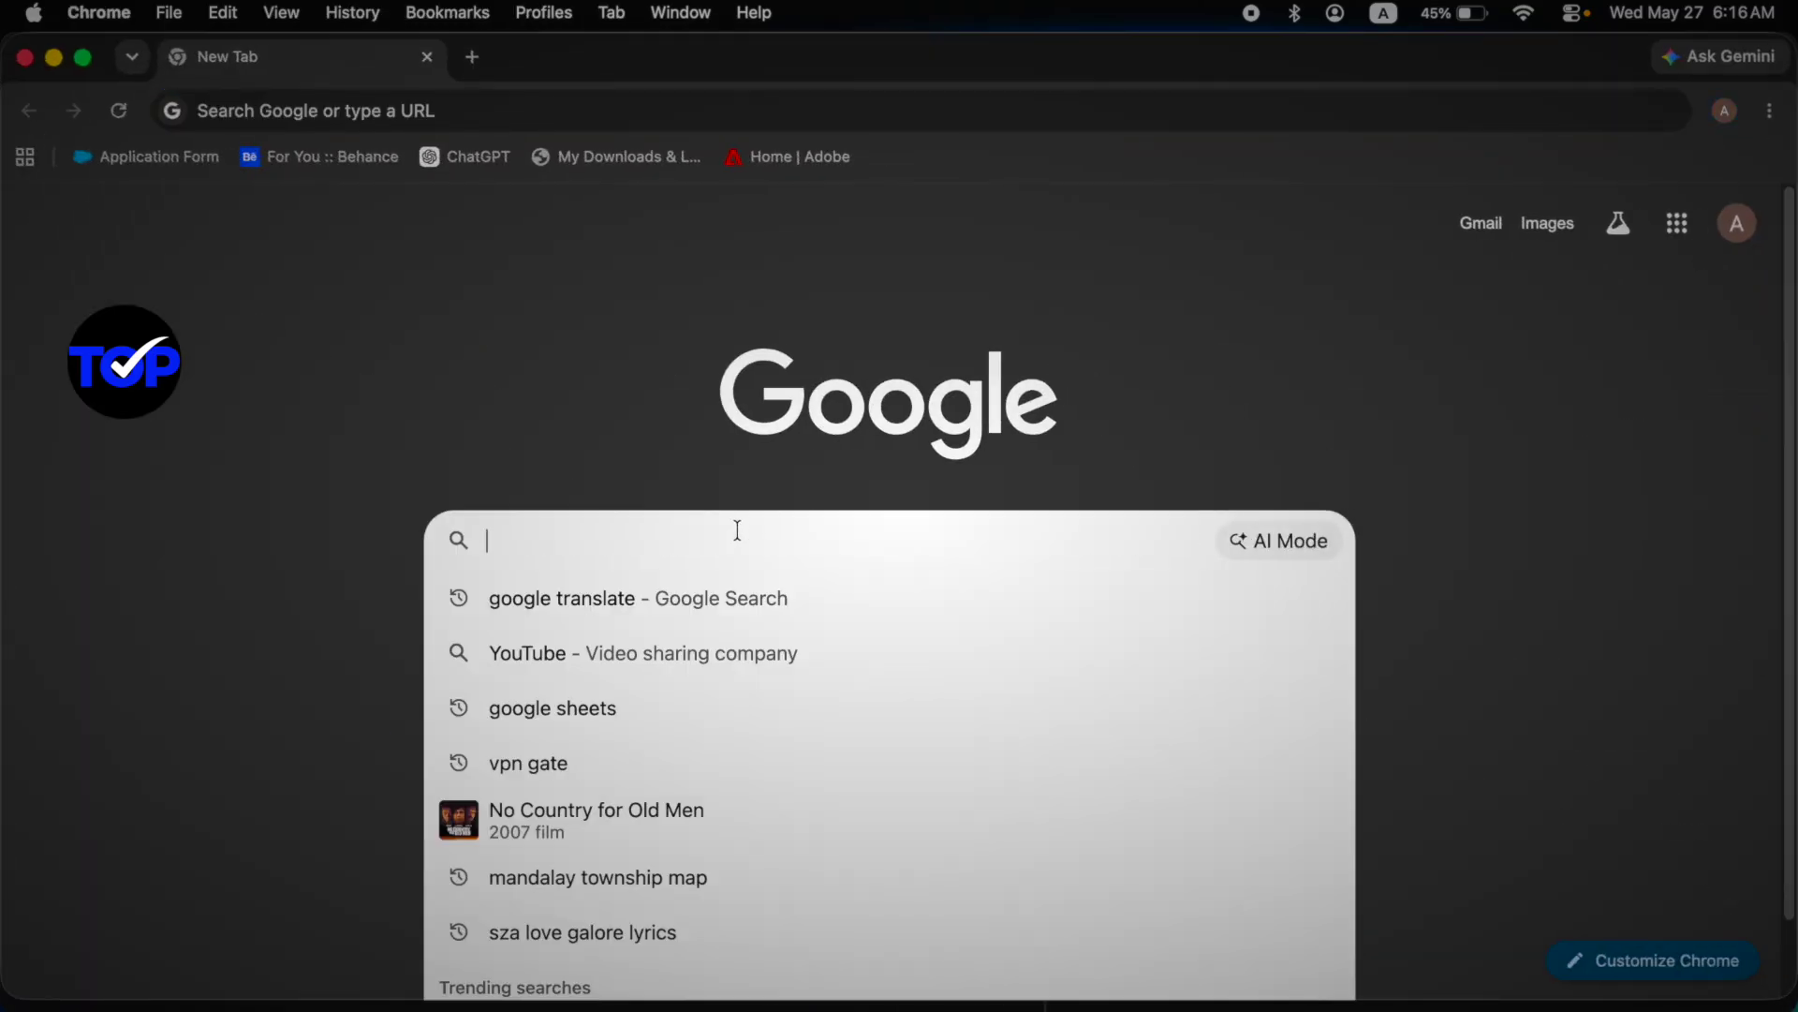
pyautogui.write('f')
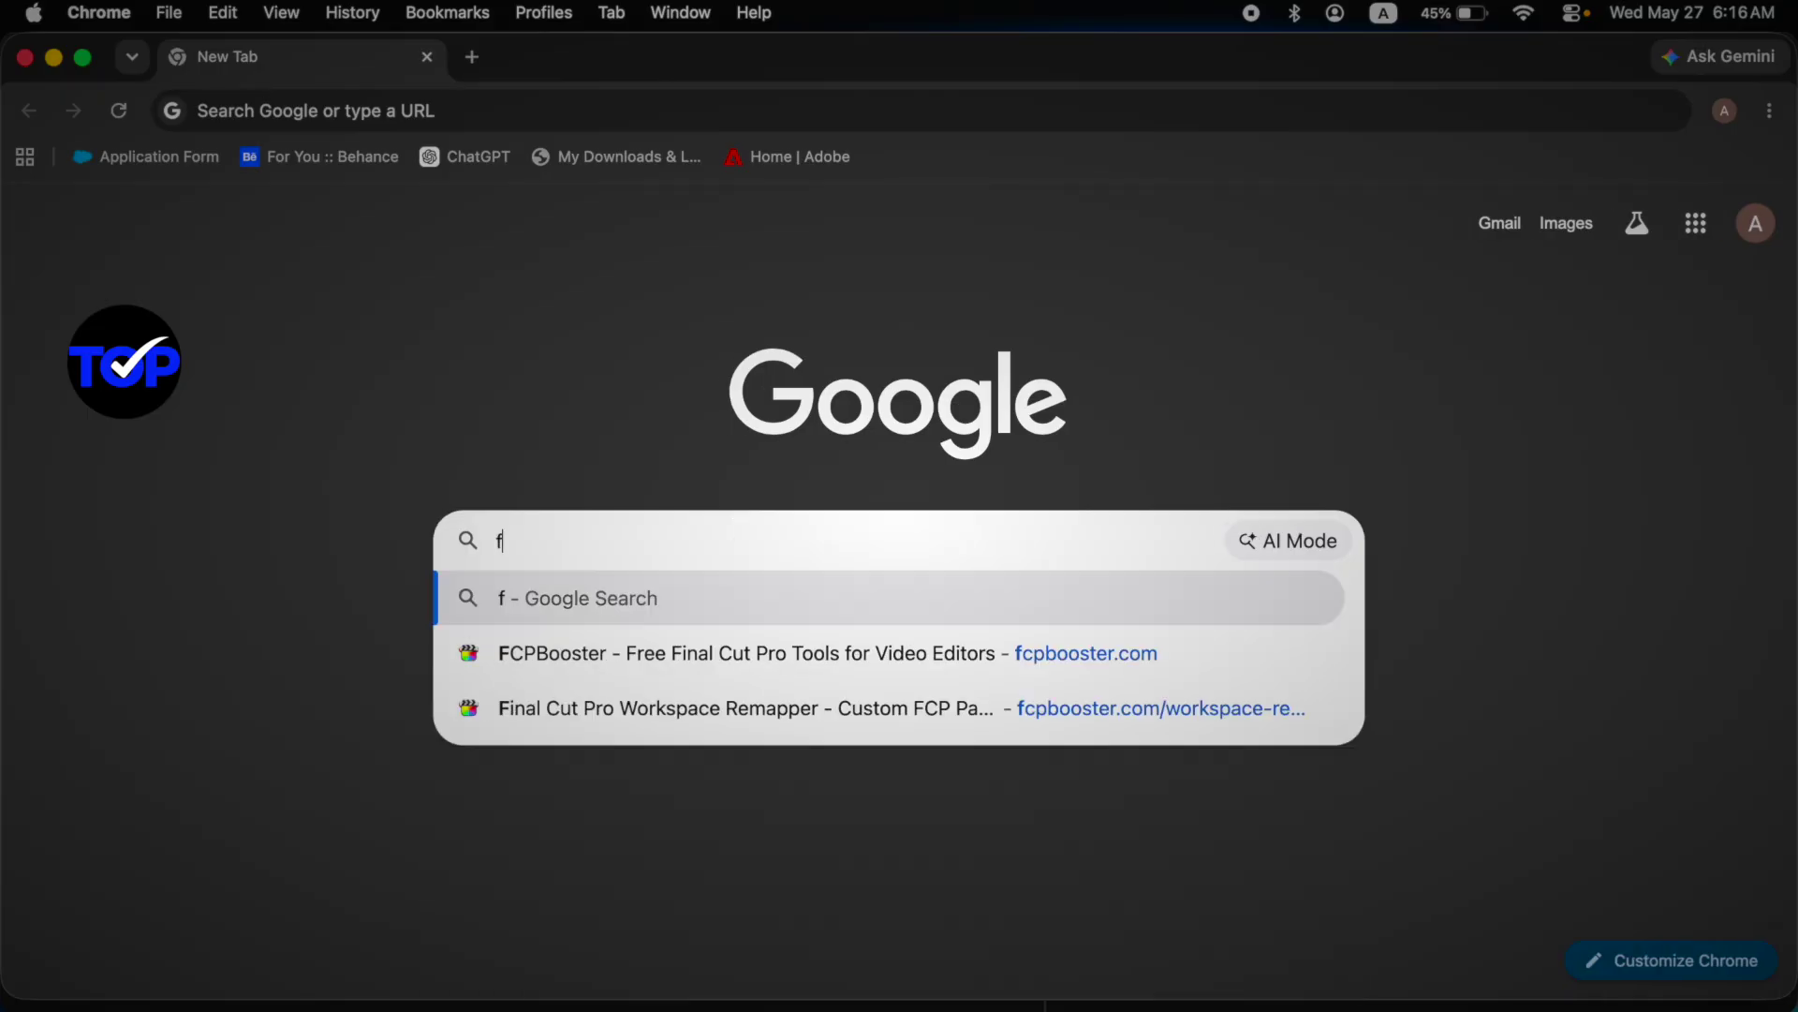
pyautogui.write('cpbooster')
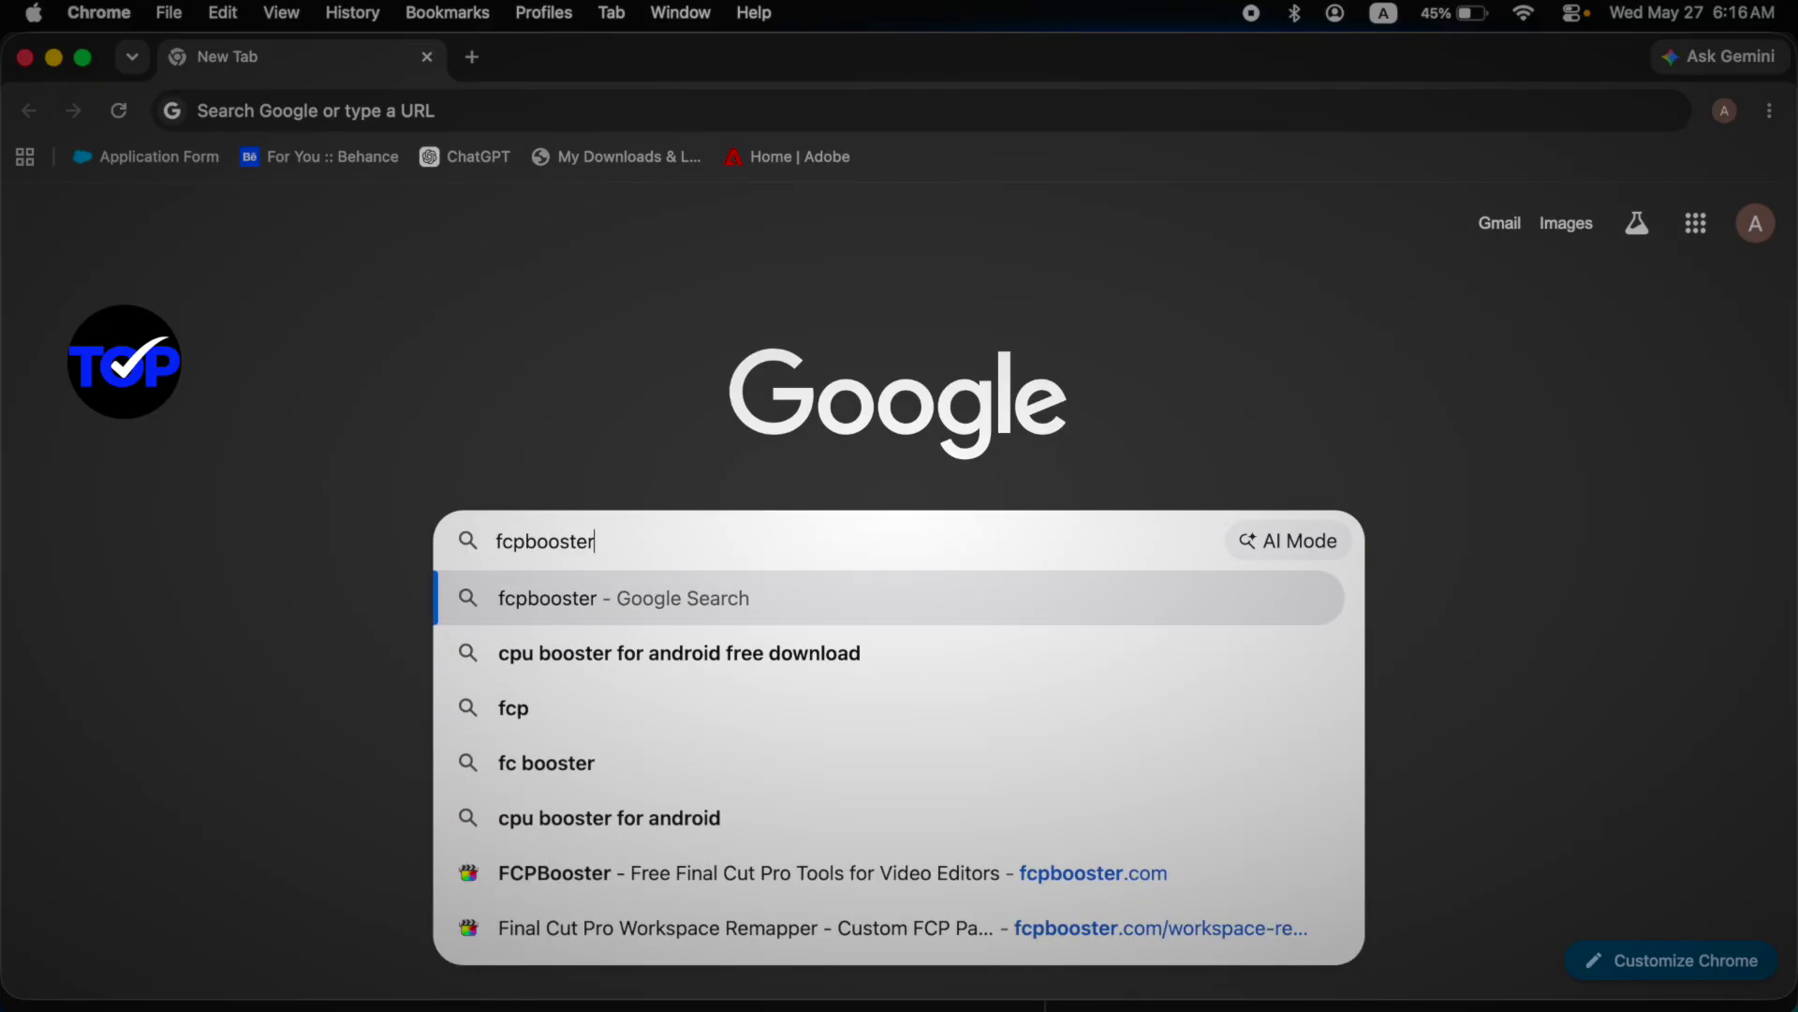
pyautogui.press('Return')
pyautogui.click(289, 413)
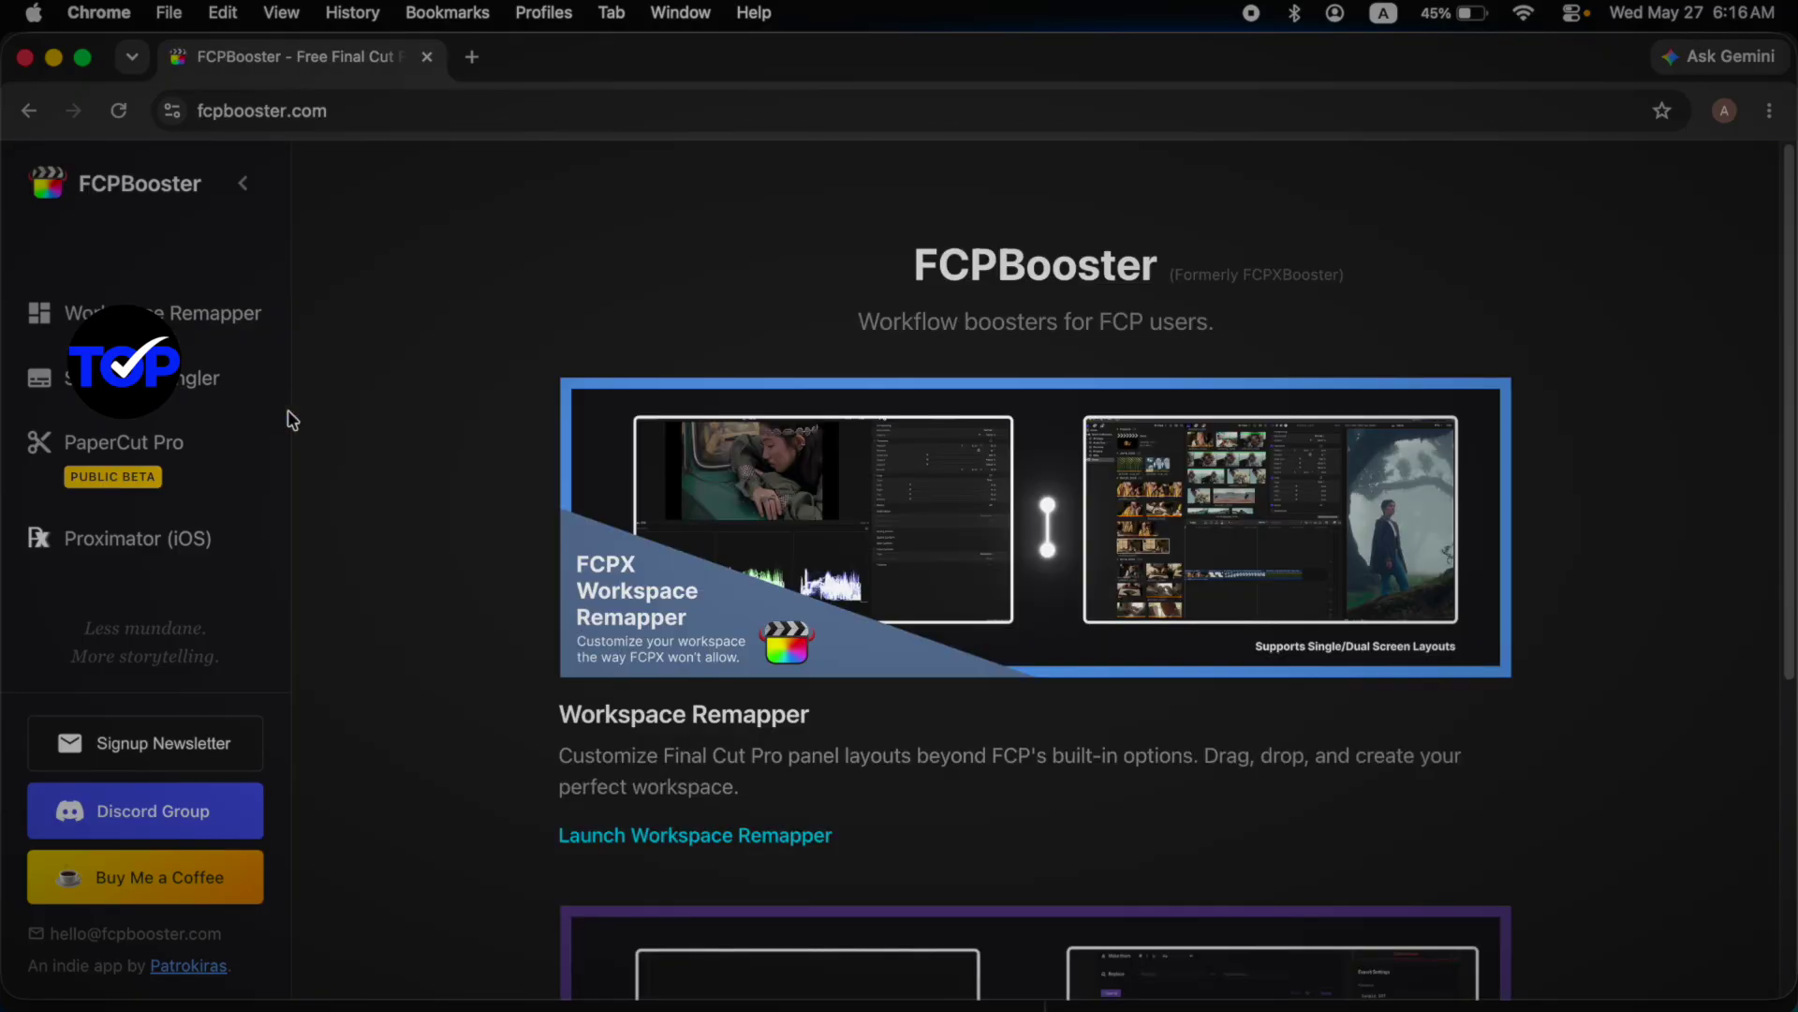
pyautogui.click(196, 328)
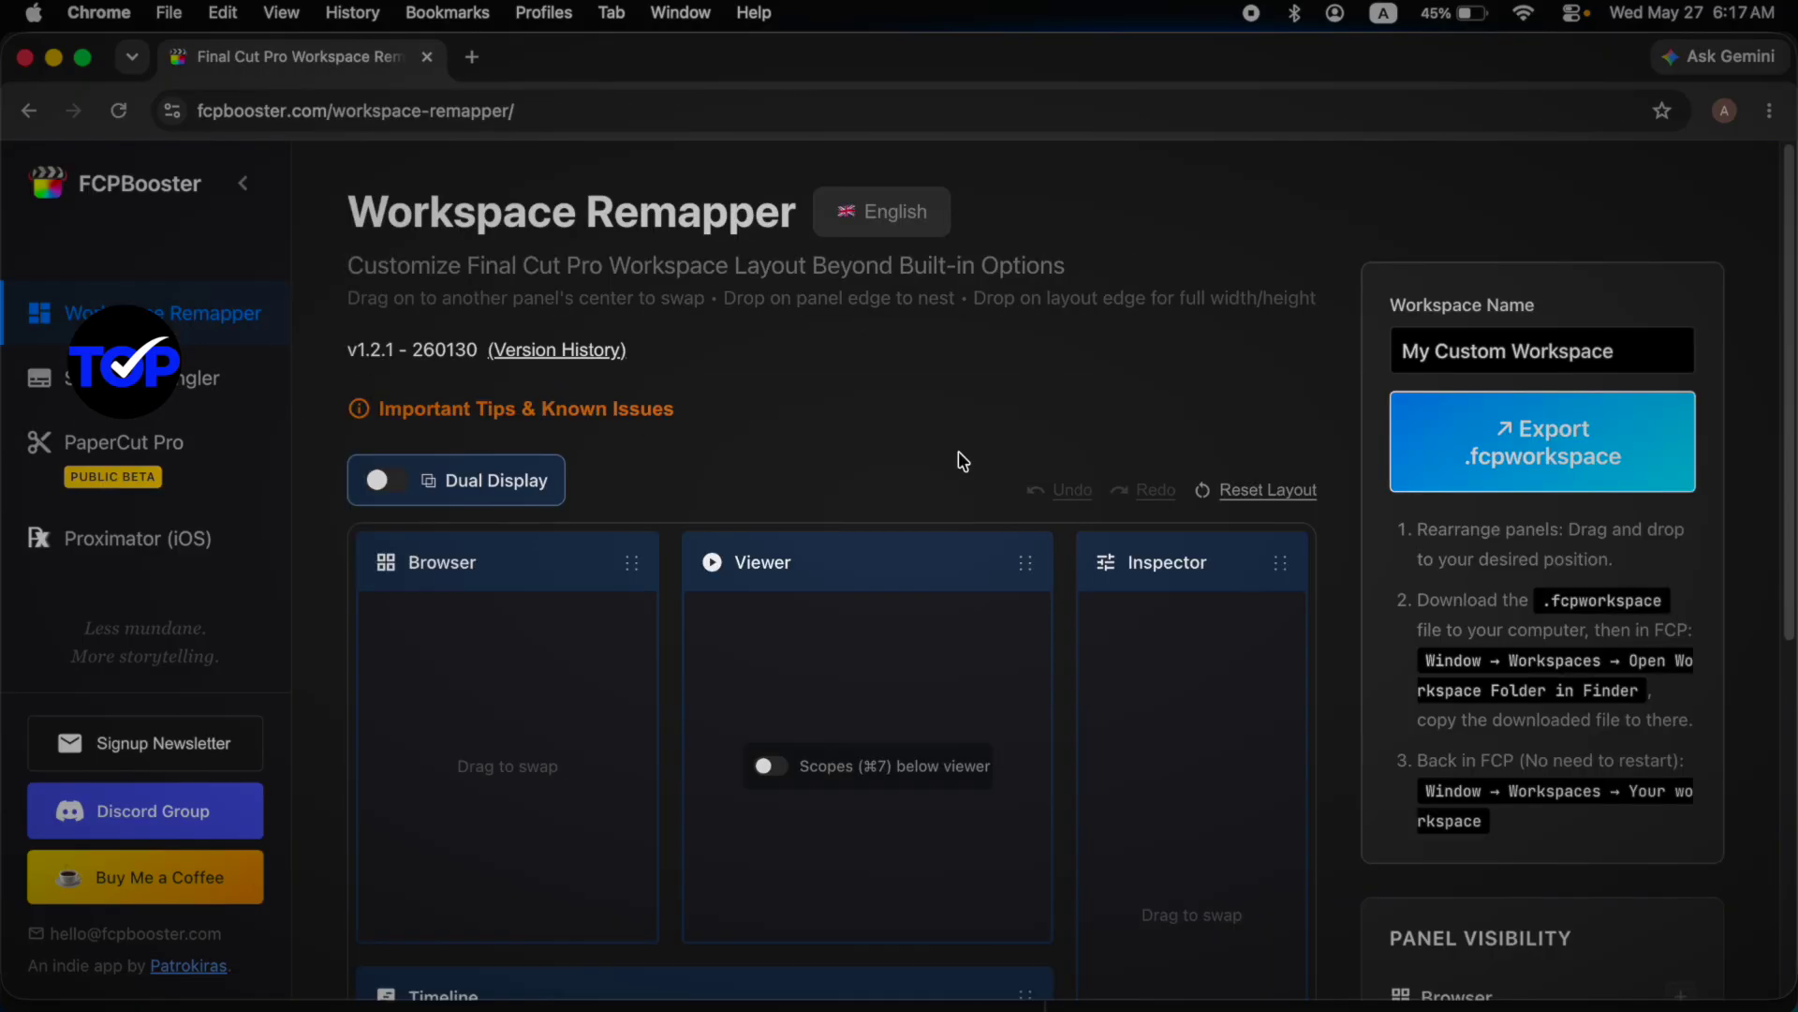
# Step: Rearrange the layout so the Viewer fills the right column and the Inspector sits between the Browser and the Viewer
pyautogui.scroll(-2, 778, 505)
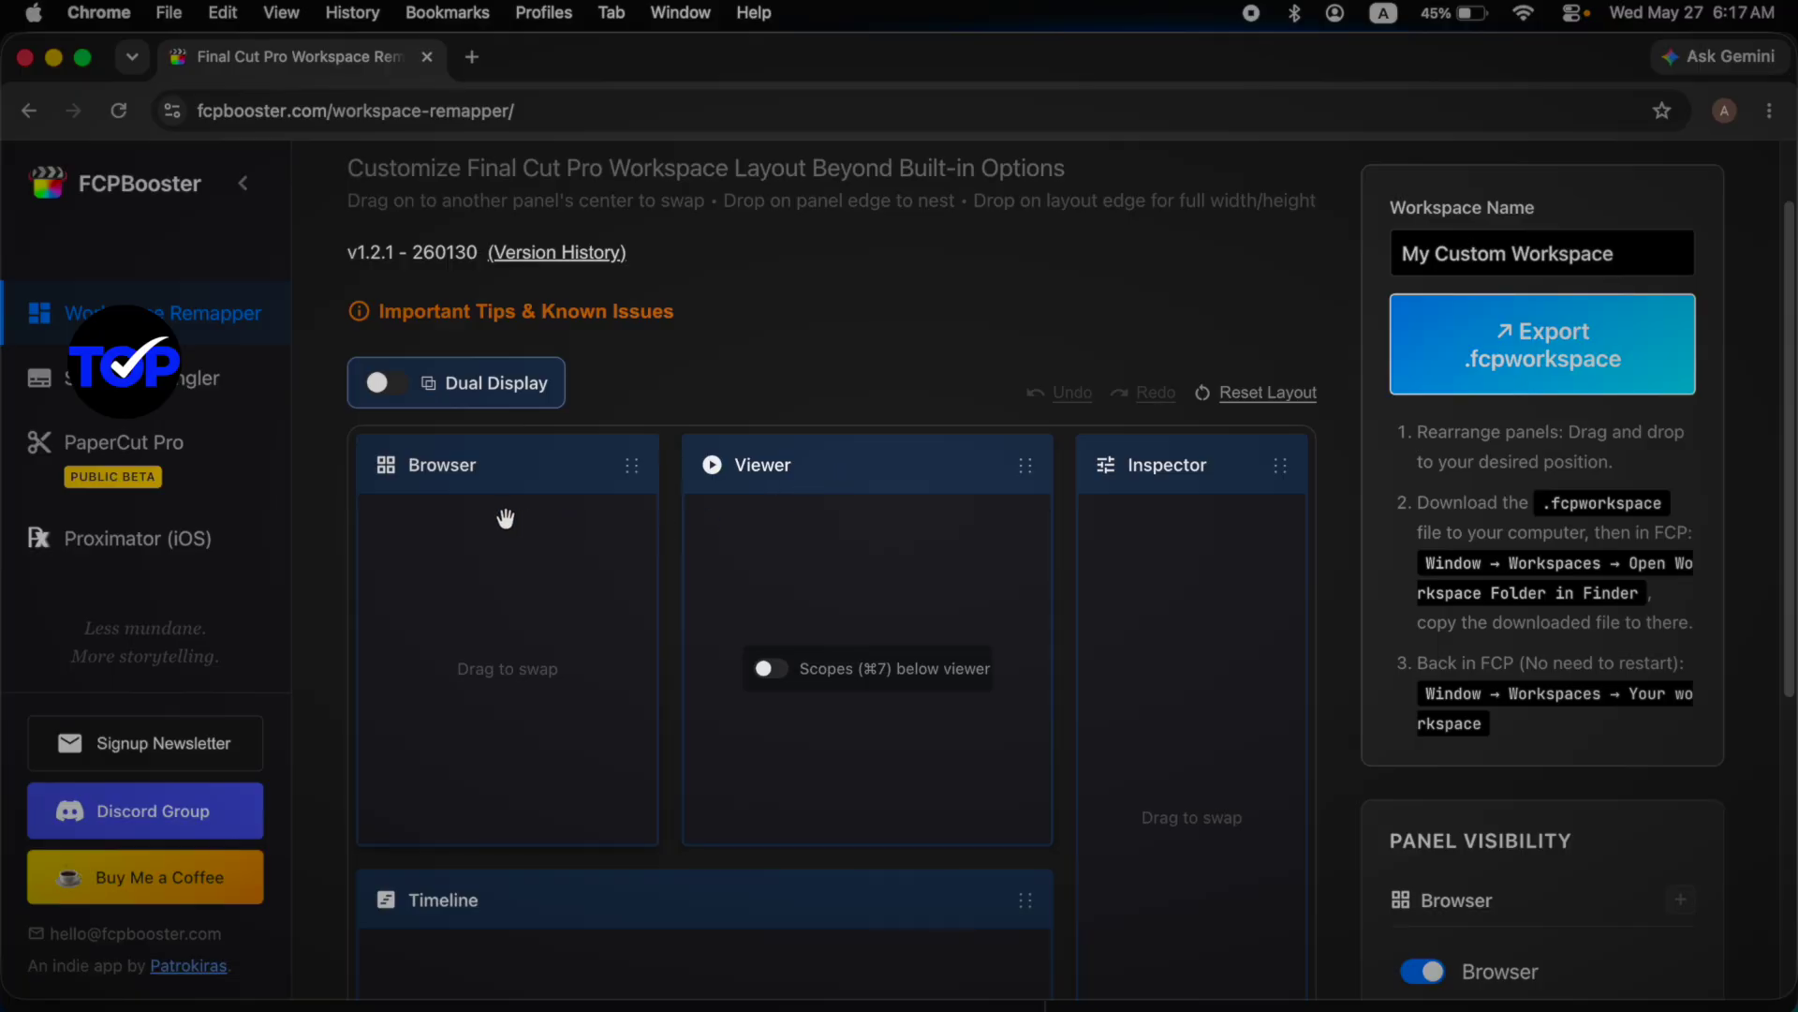
pyautogui.scroll(-4, 1172, 587)
pyautogui.scroll(2, 943, 602)
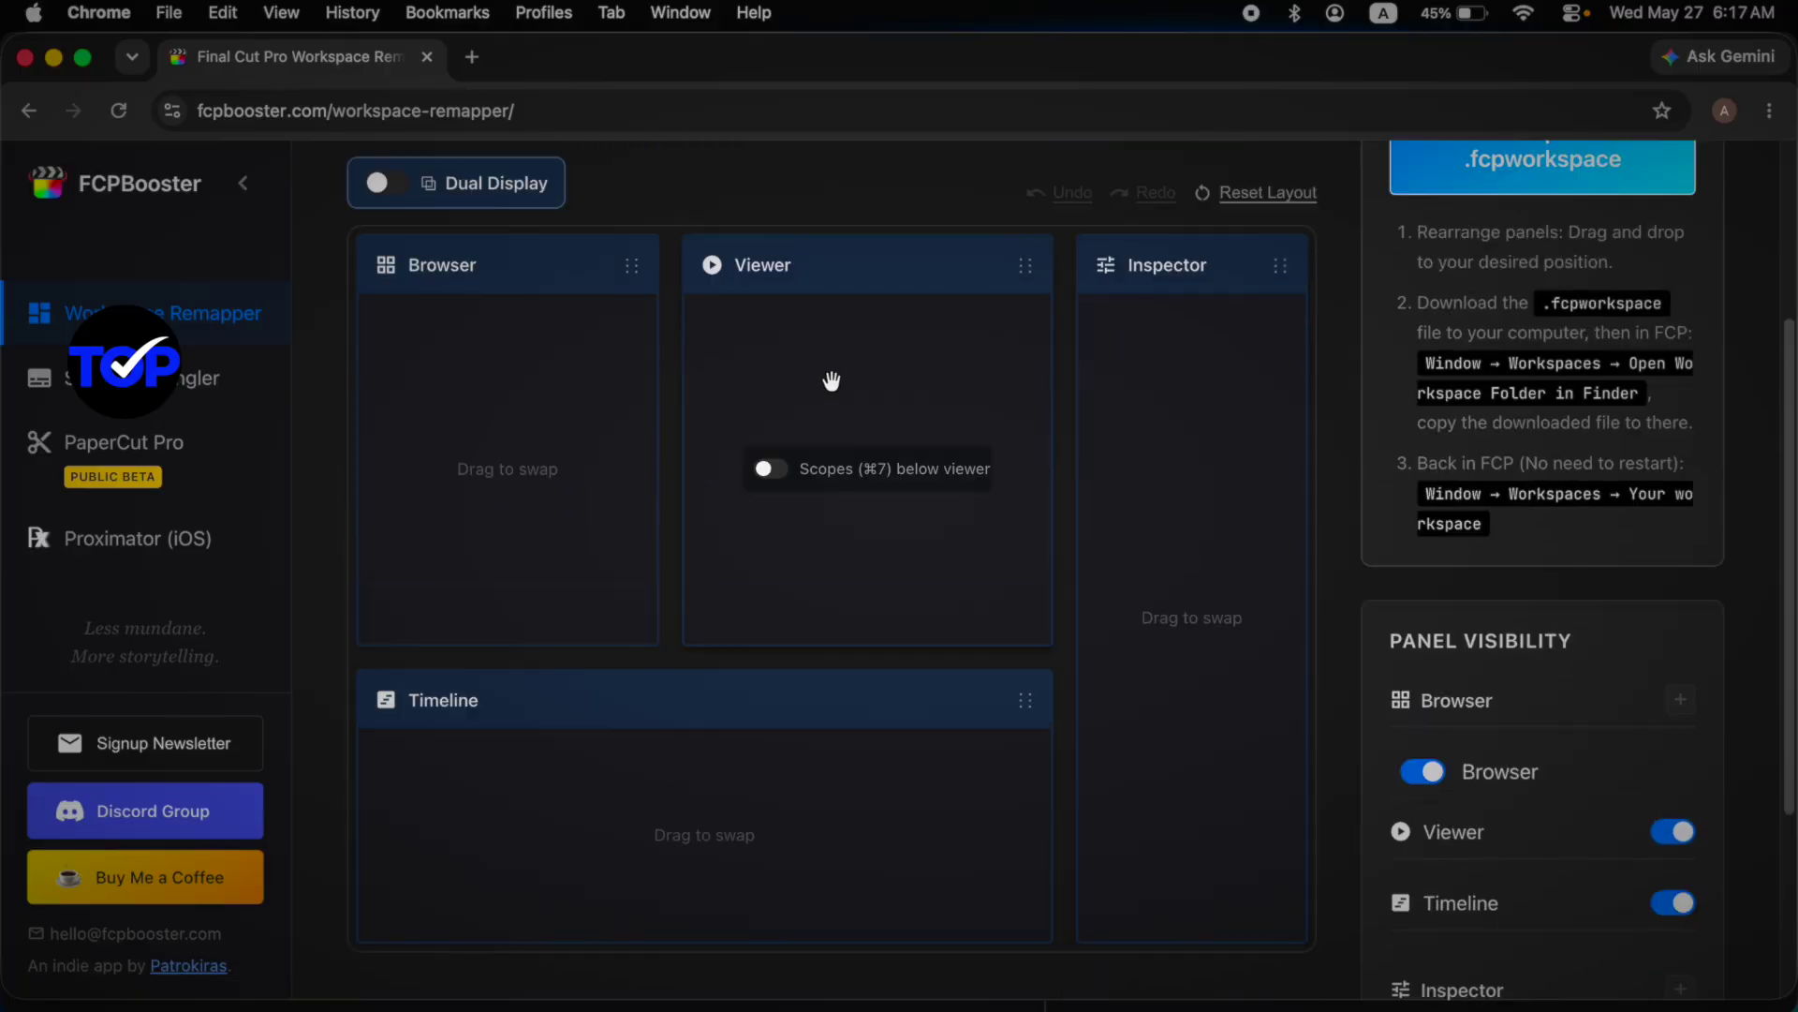
pyautogui.click(820, 274)
pyautogui.moveTo(844, 268); pyautogui.dragTo(1212, 353)
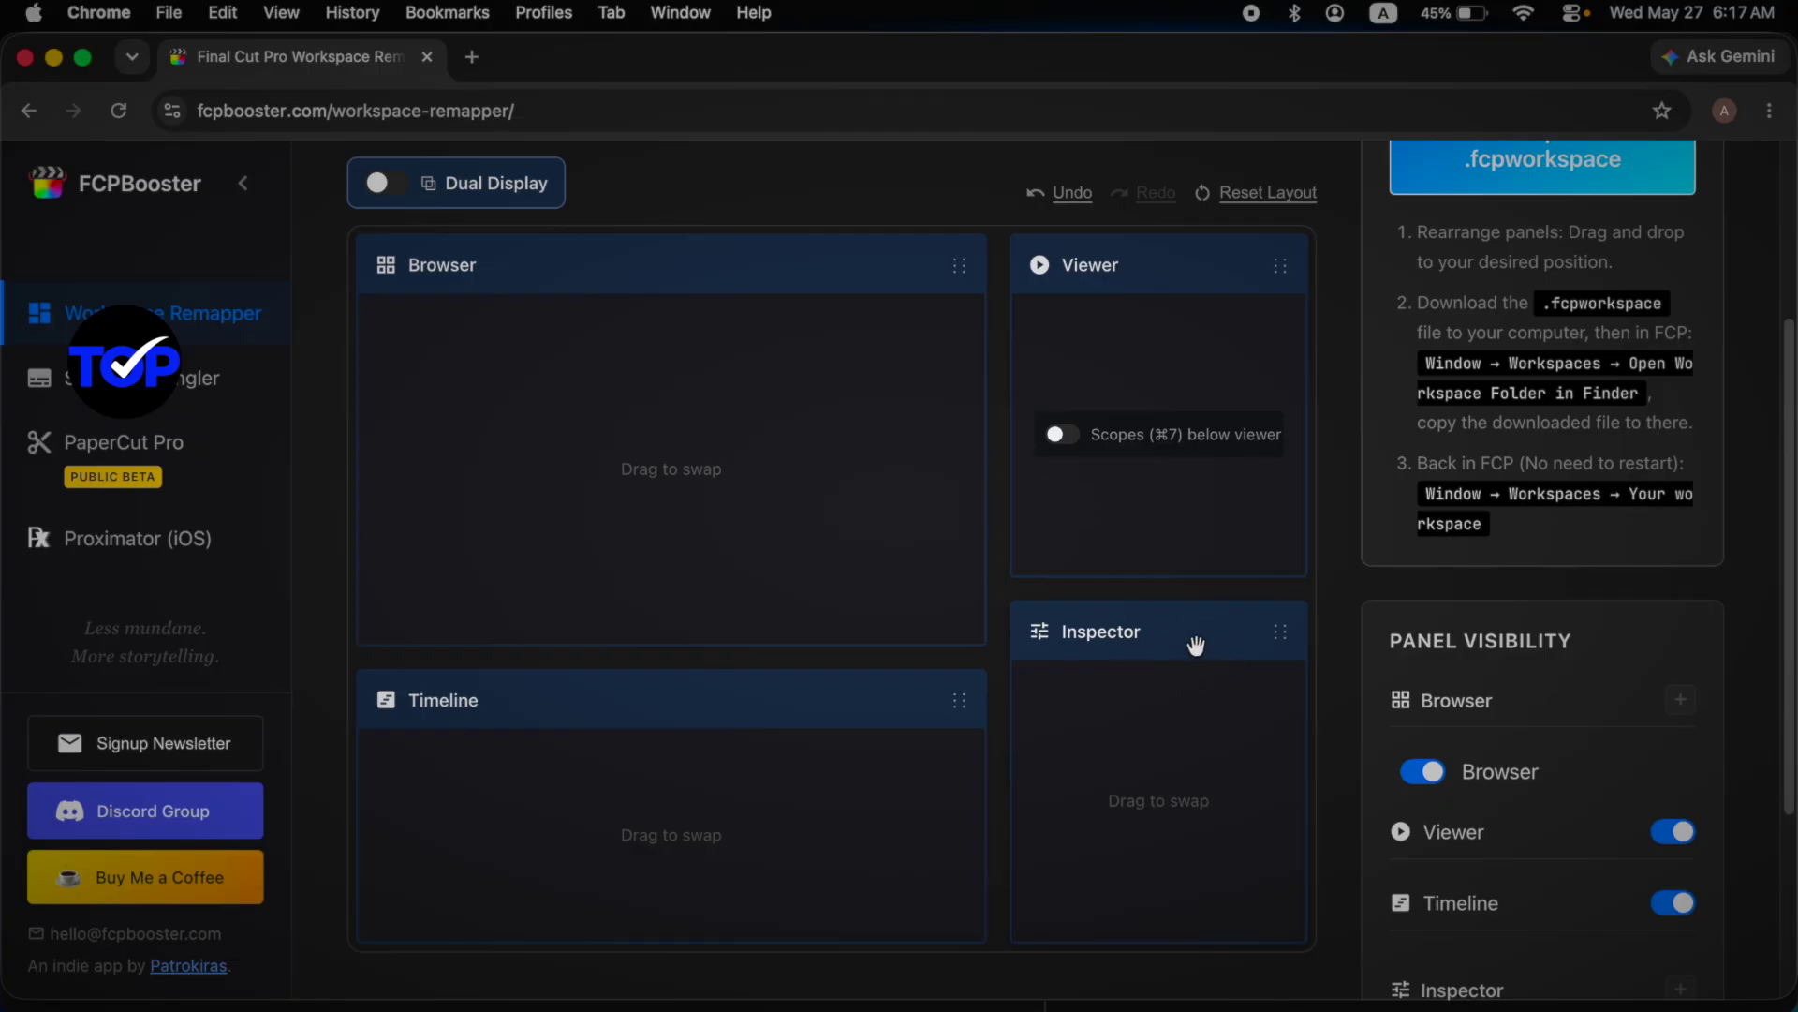
pyautogui.moveTo(1192, 645); pyautogui.dragTo(922, 329)
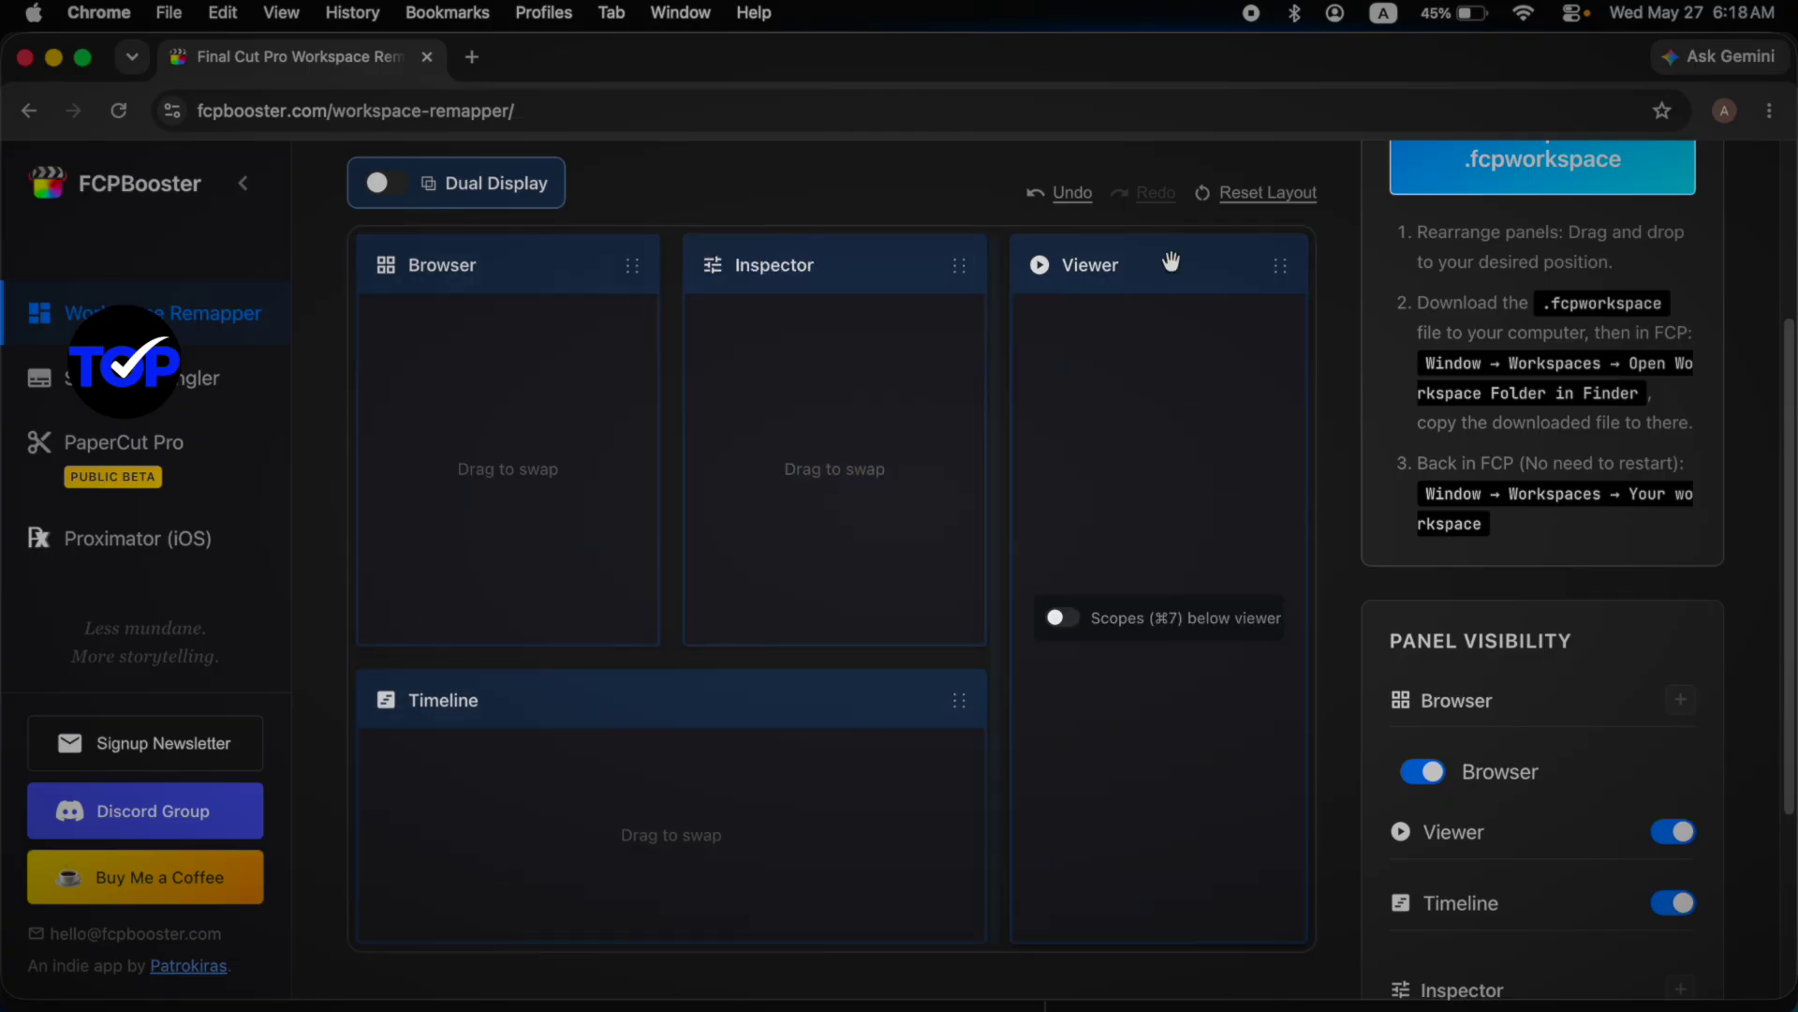
# Step: Stretch the Timeline across the bottom of the layout and dock the Viewer at full height along the right edge
pyautogui.moveTo(964, 719); pyautogui.dragTo(1056, 935)
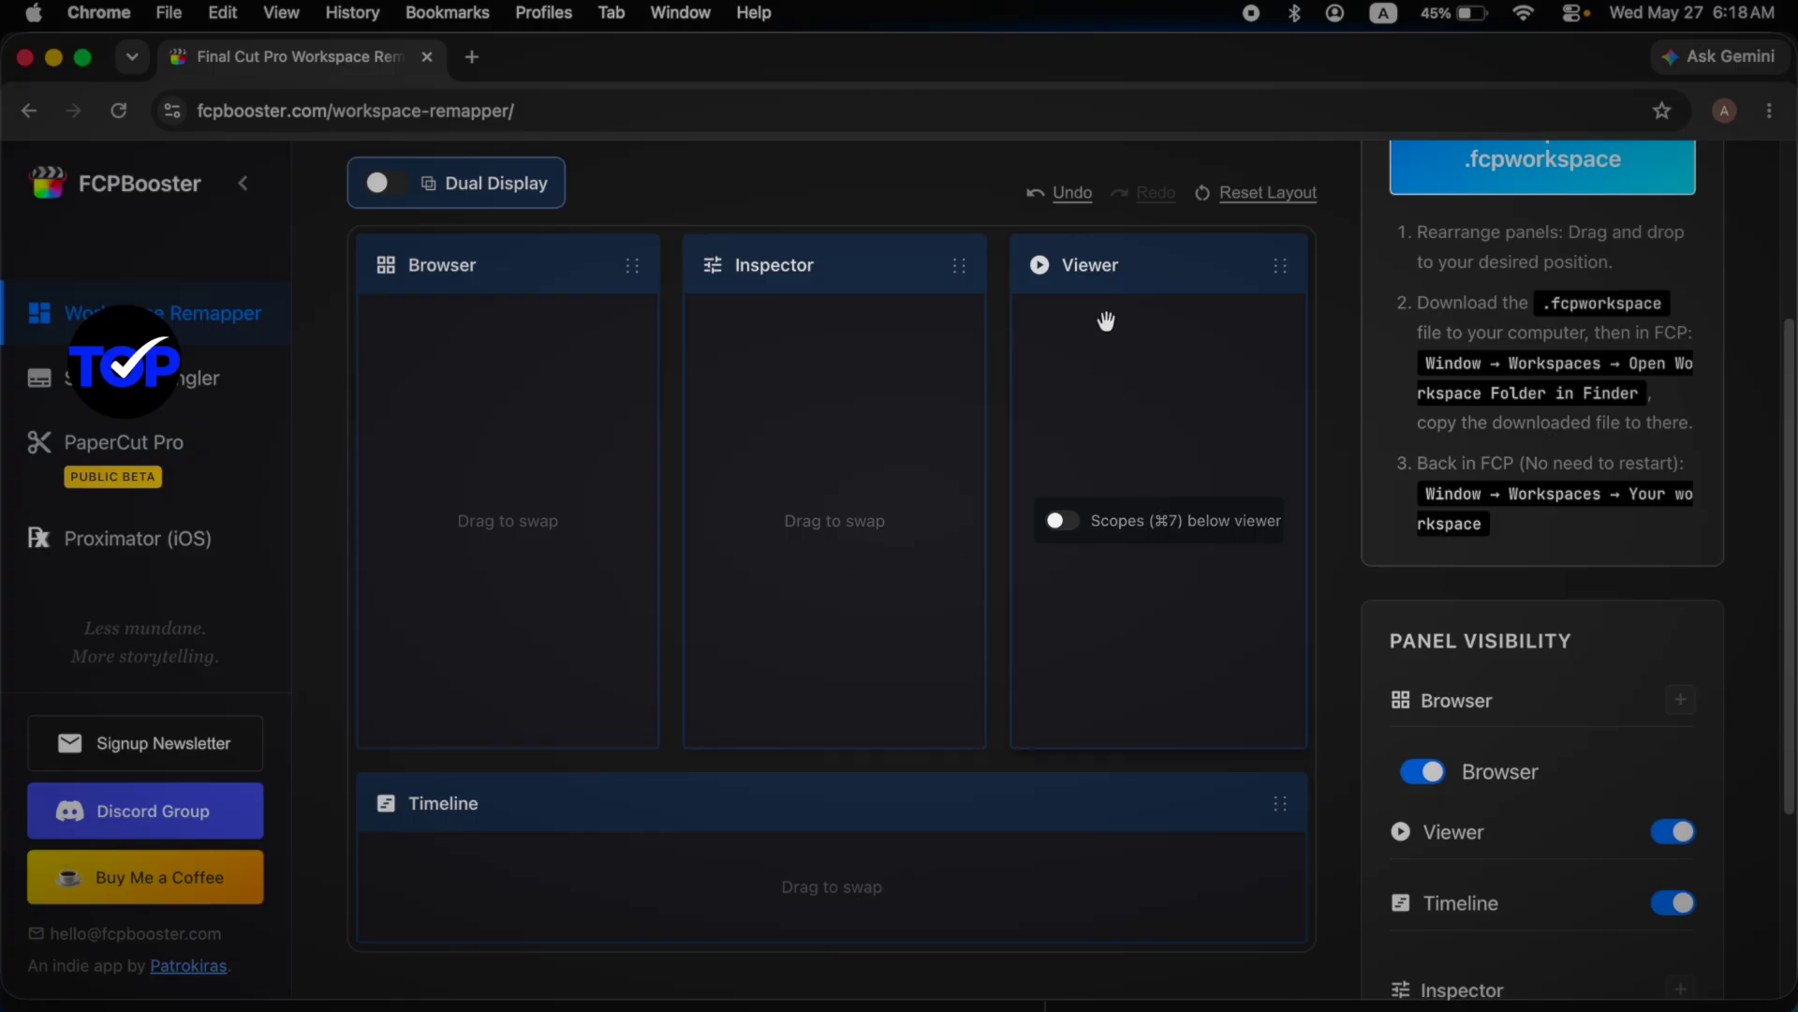
pyautogui.moveTo(1285, 813); pyautogui.dragTo(1162, 792)
pyautogui.moveTo(1136, 269); pyautogui.dragTo(1289, 526)
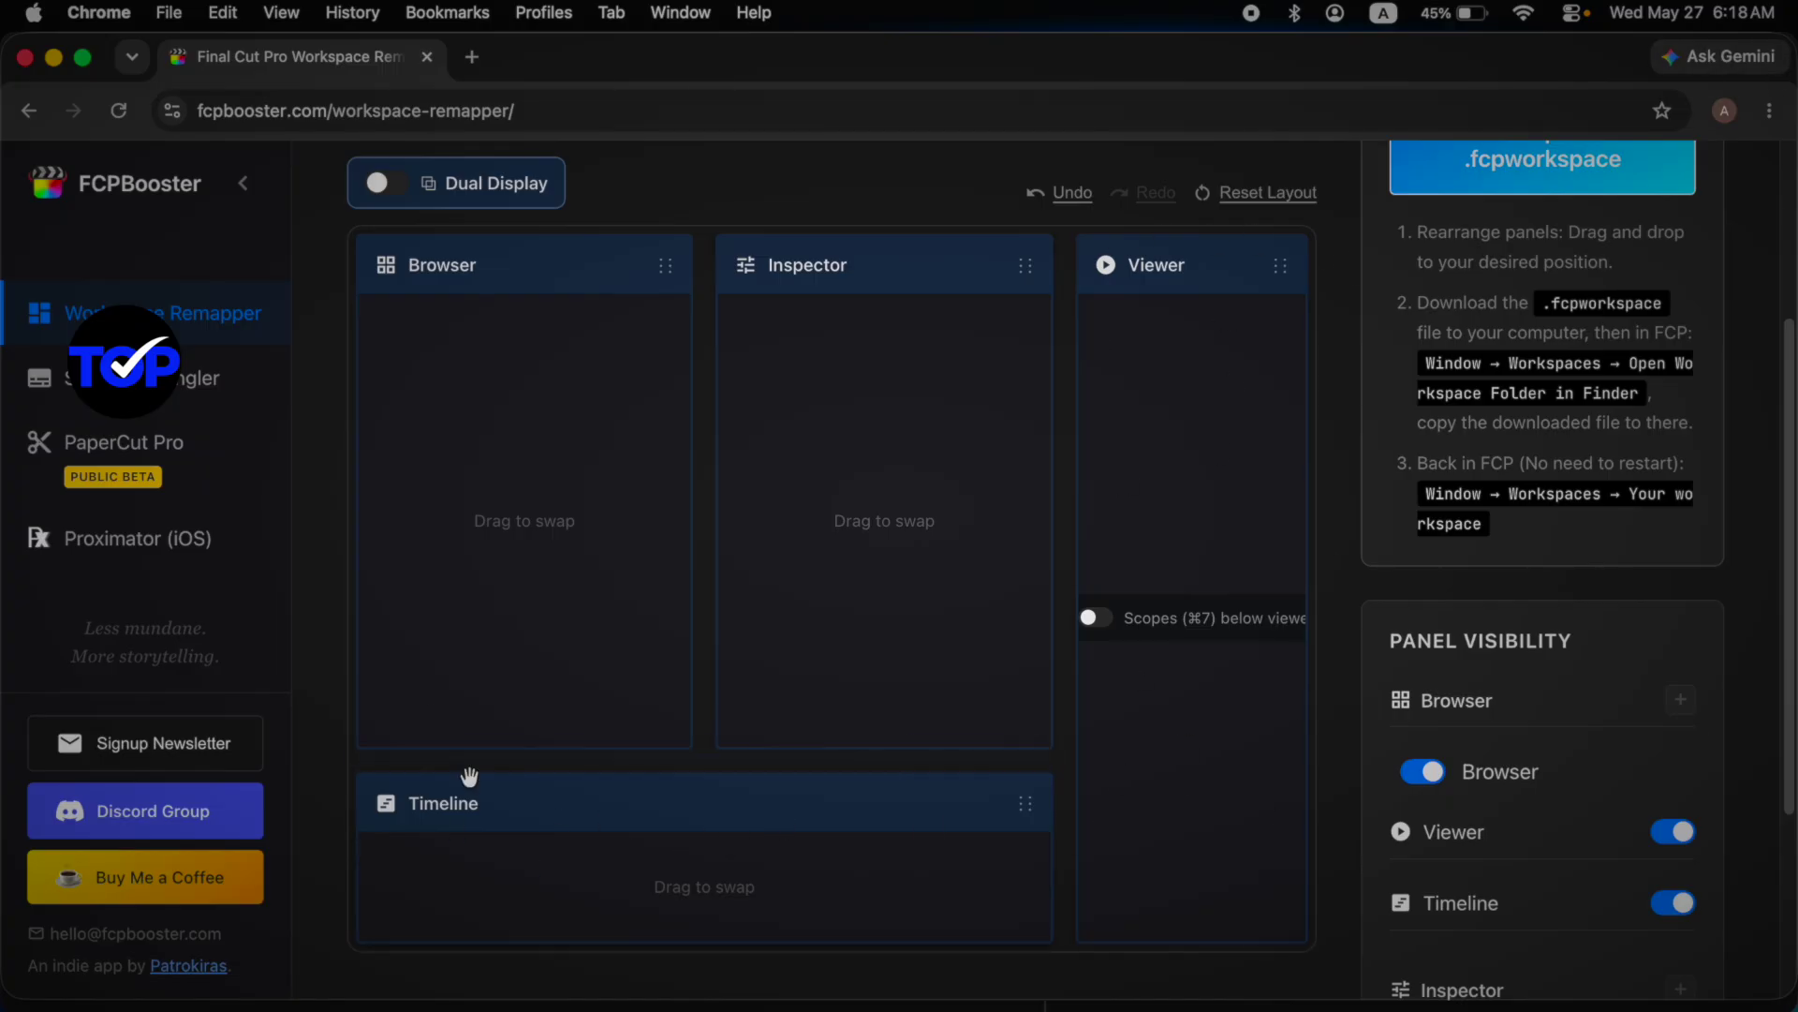
# Step: Rename the custom workspace as "Vertical Workspace"
pyautogui.scroll(2, 534, 414)
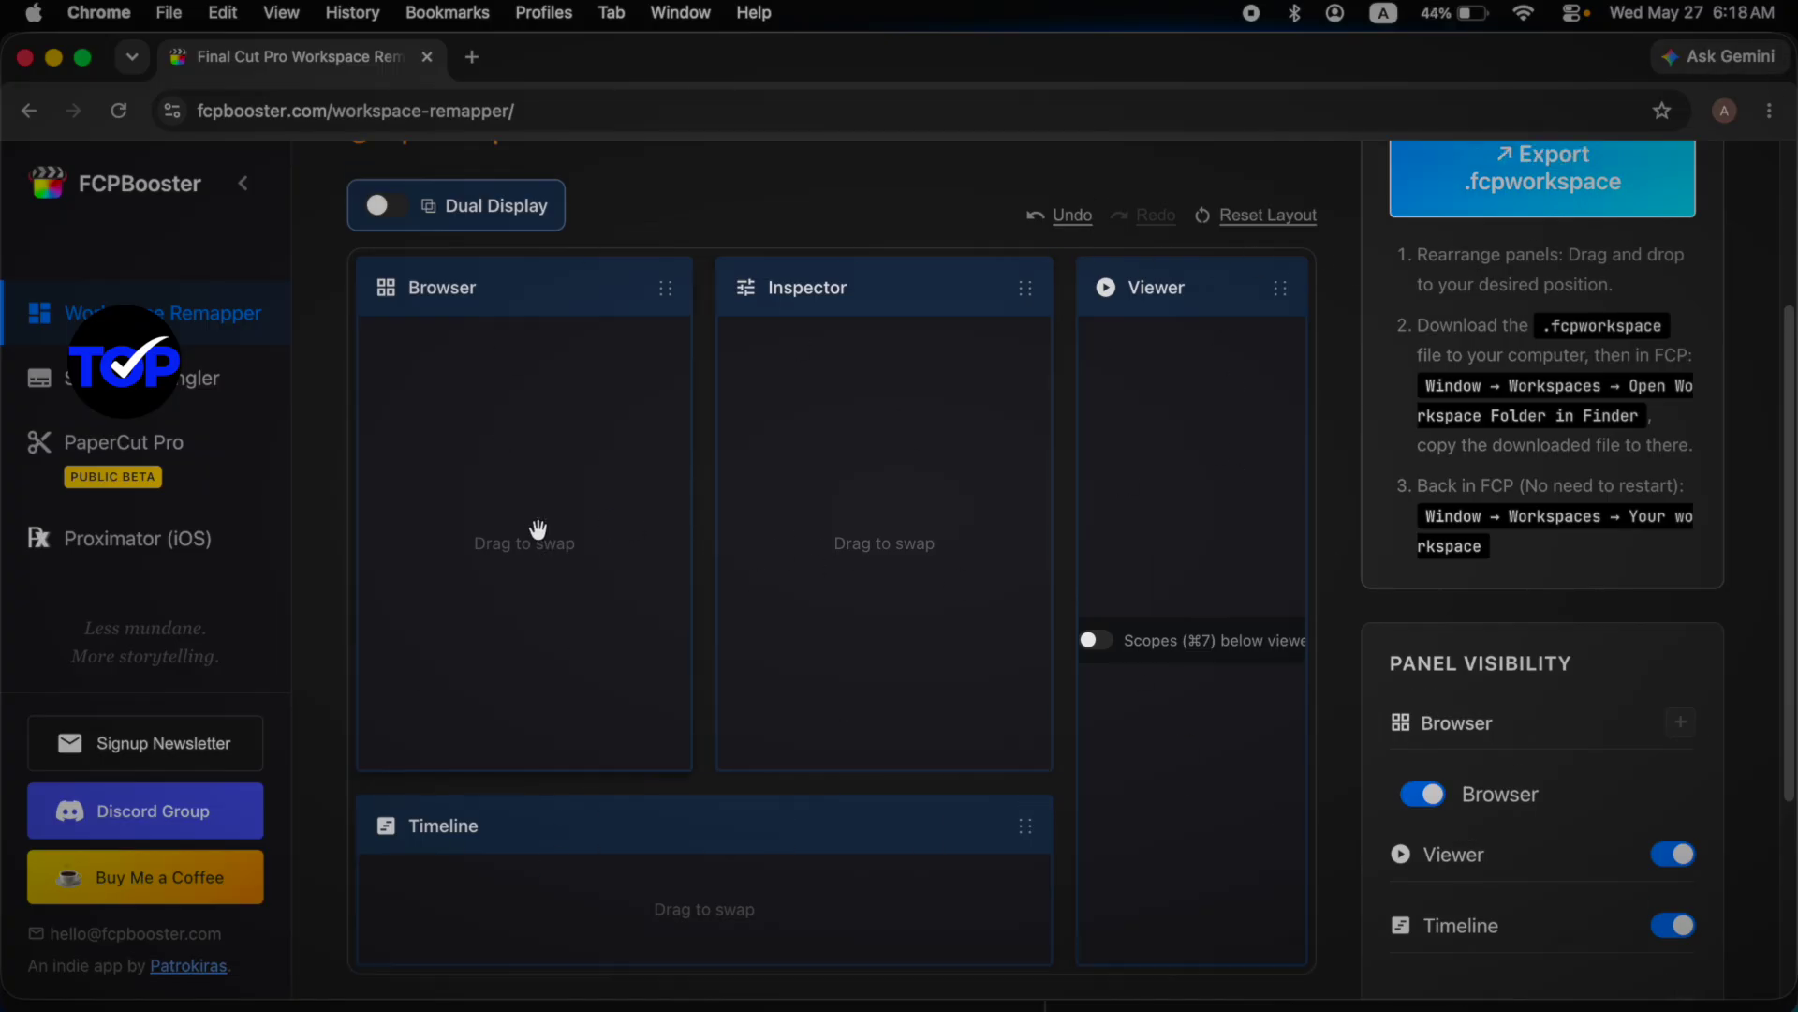
pyautogui.scroll(-4, 965, 567)
pyautogui.scroll(1, 1131, 496)
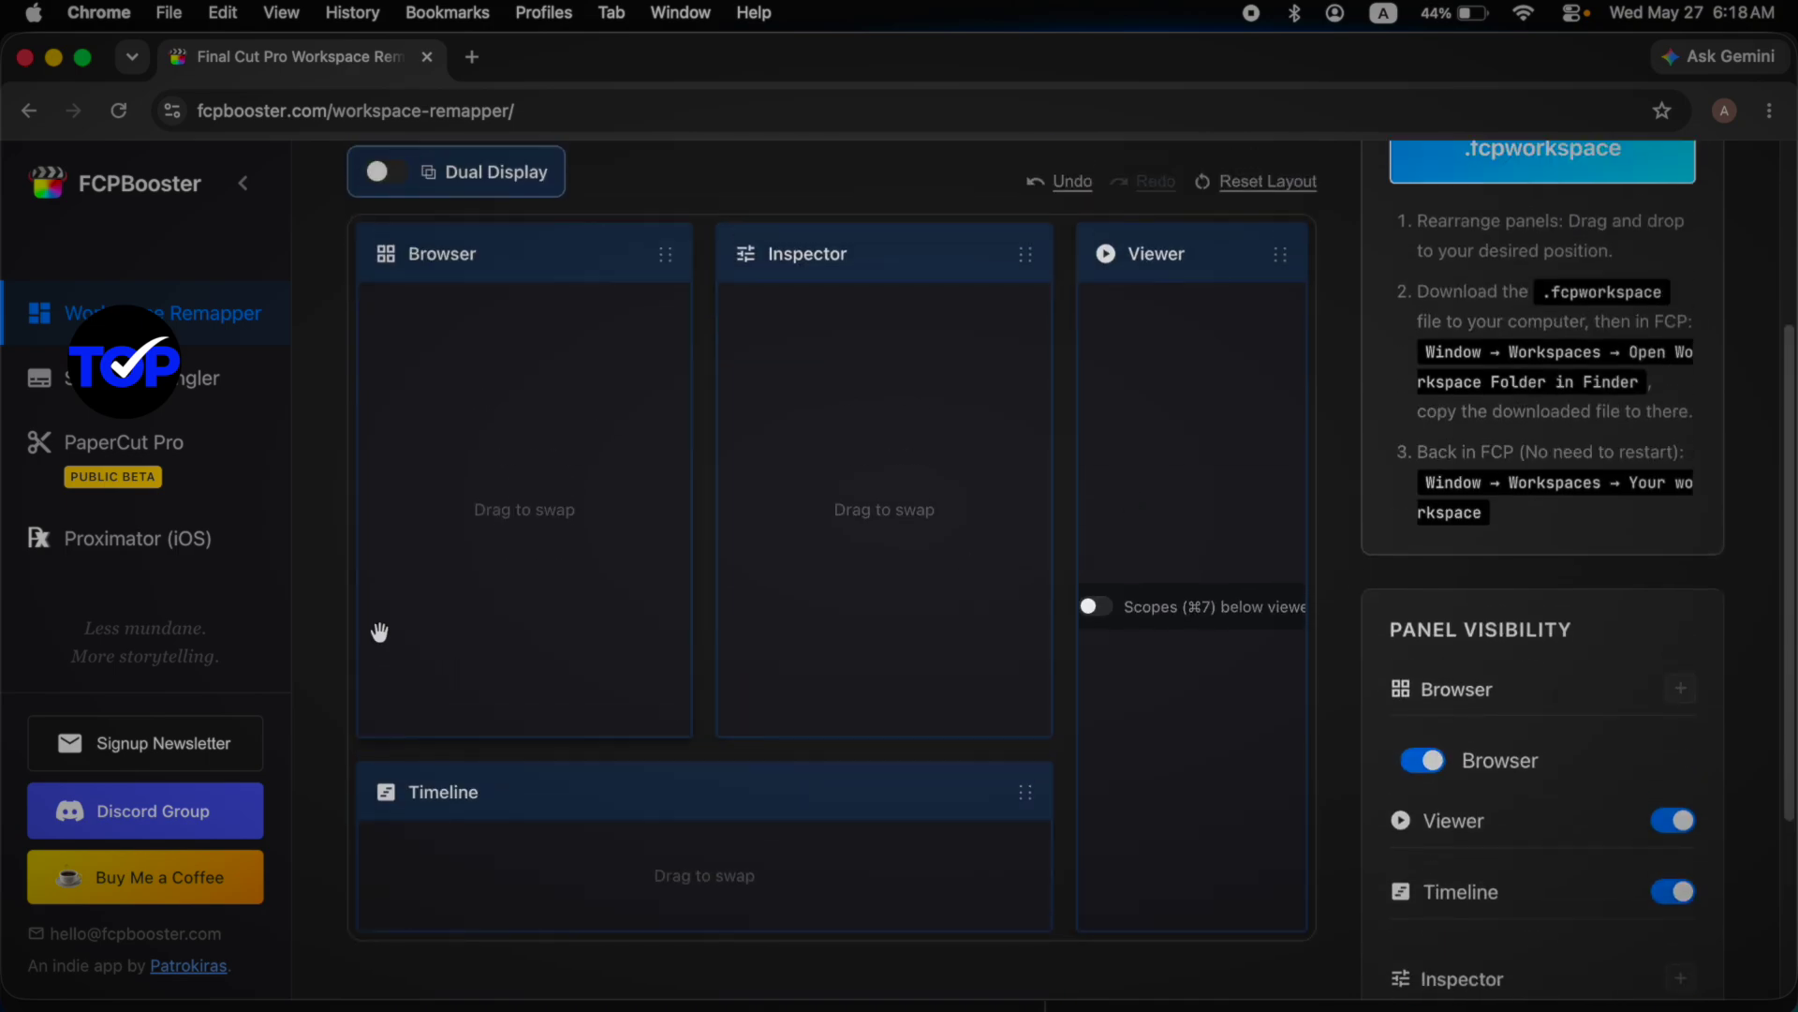
pyautogui.scroll(3, 377, 631)
pyautogui.doubleClick(1630, 271)
pyautogui.click(1511, 272)
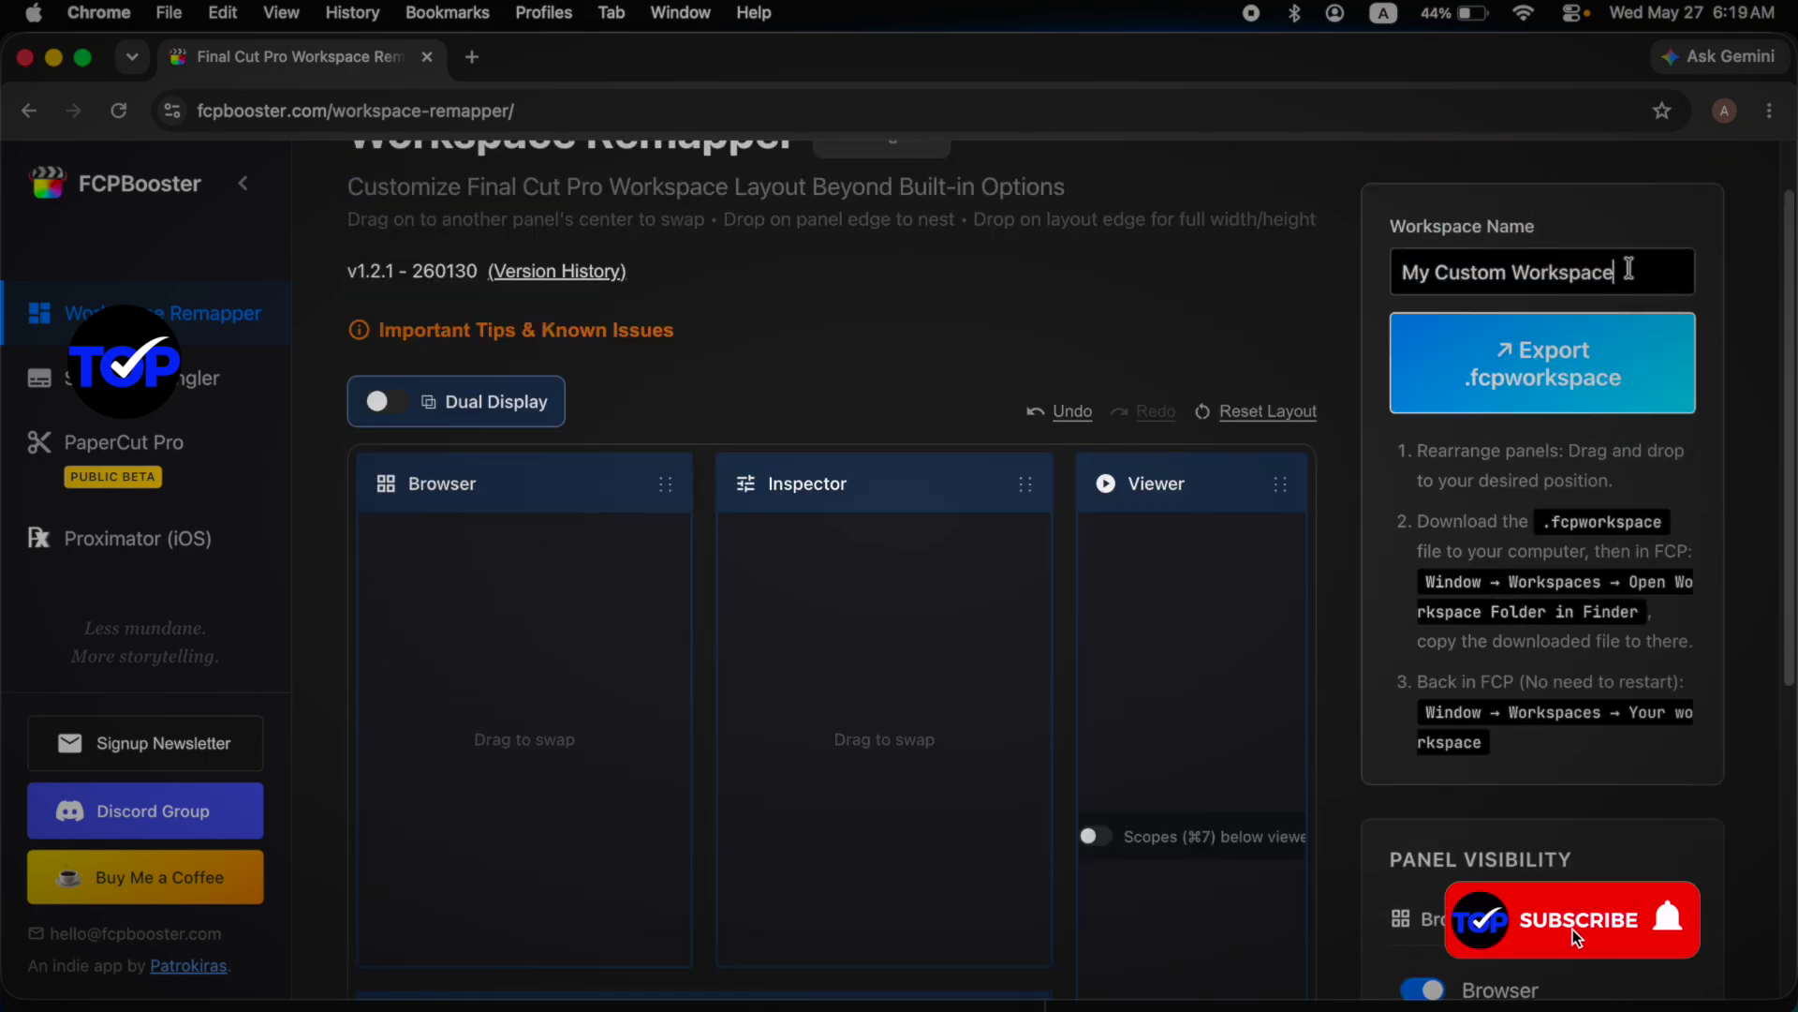
pyautogui.moveTo(1510, 272); pyautogui.dragTo(1293, 272)
pyautogui.write('Vertical')
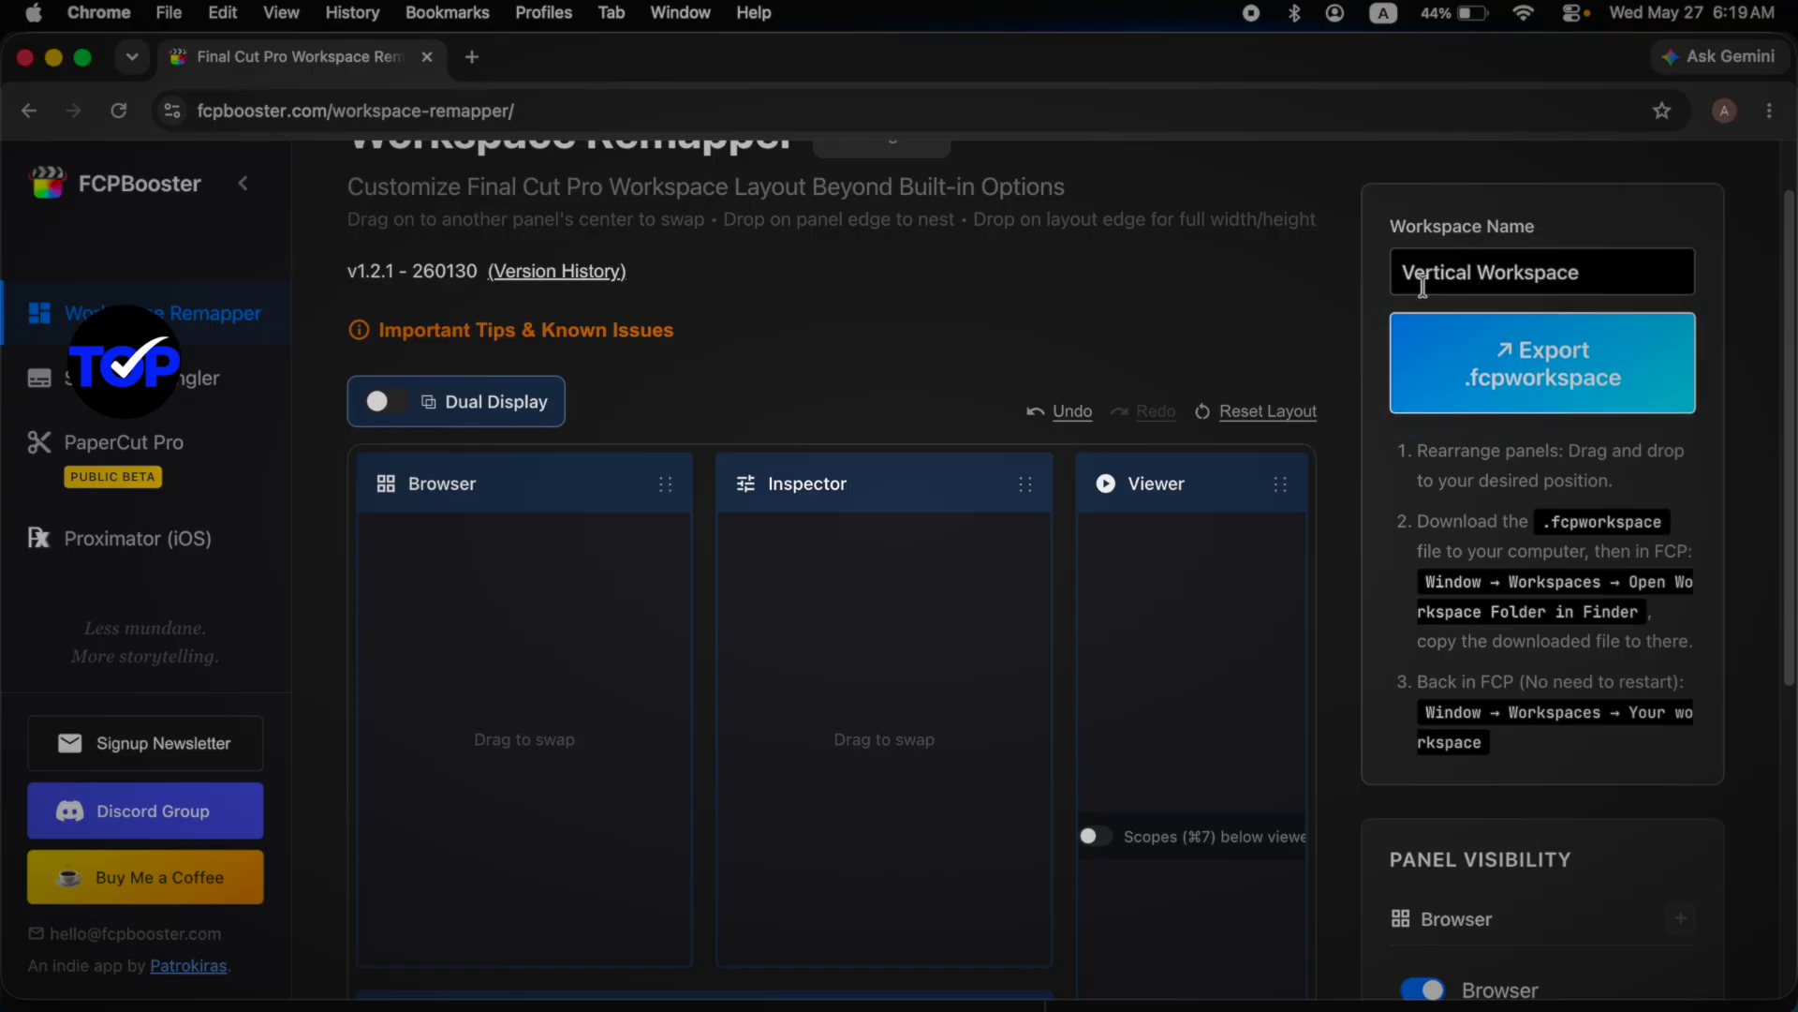
# Step: Export the layout as an .fcpworkspace file, reveal the download in its folder and dismiss the thank-you dialog
pyautogui.click(1601, 389)
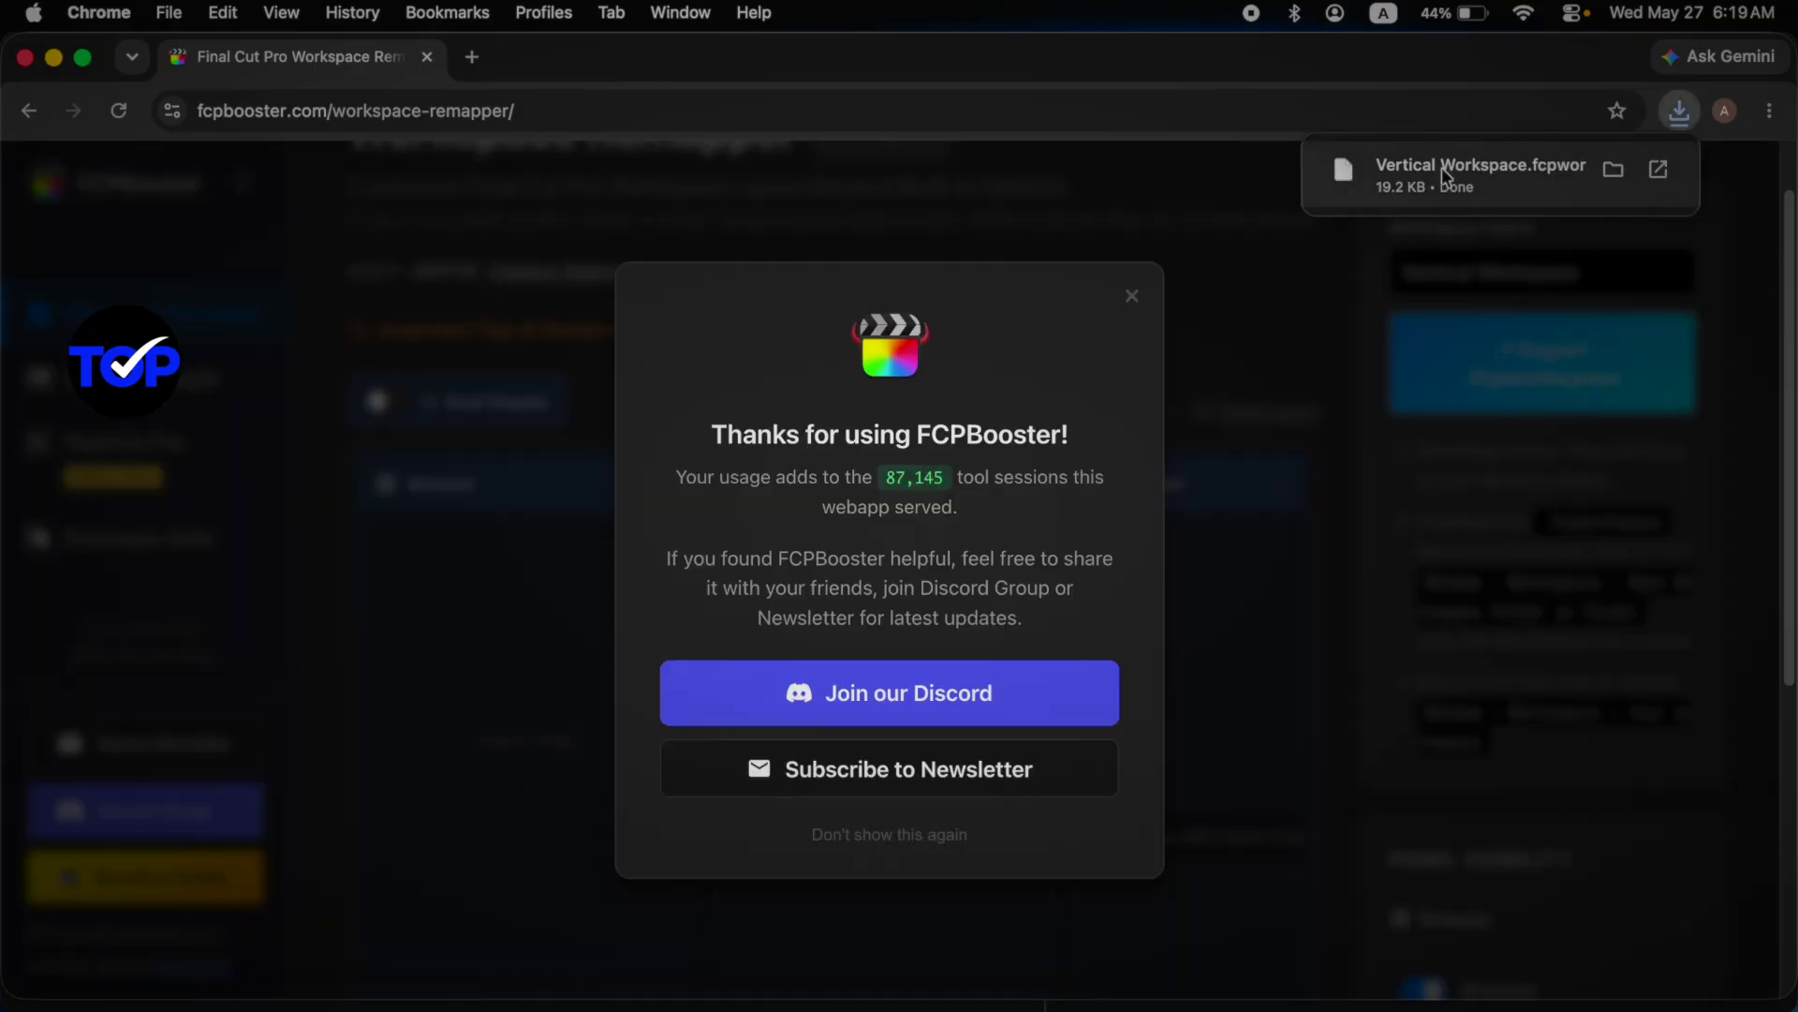
pyautogui.click(1612, 169)
pyautogui.click(1180, 642)
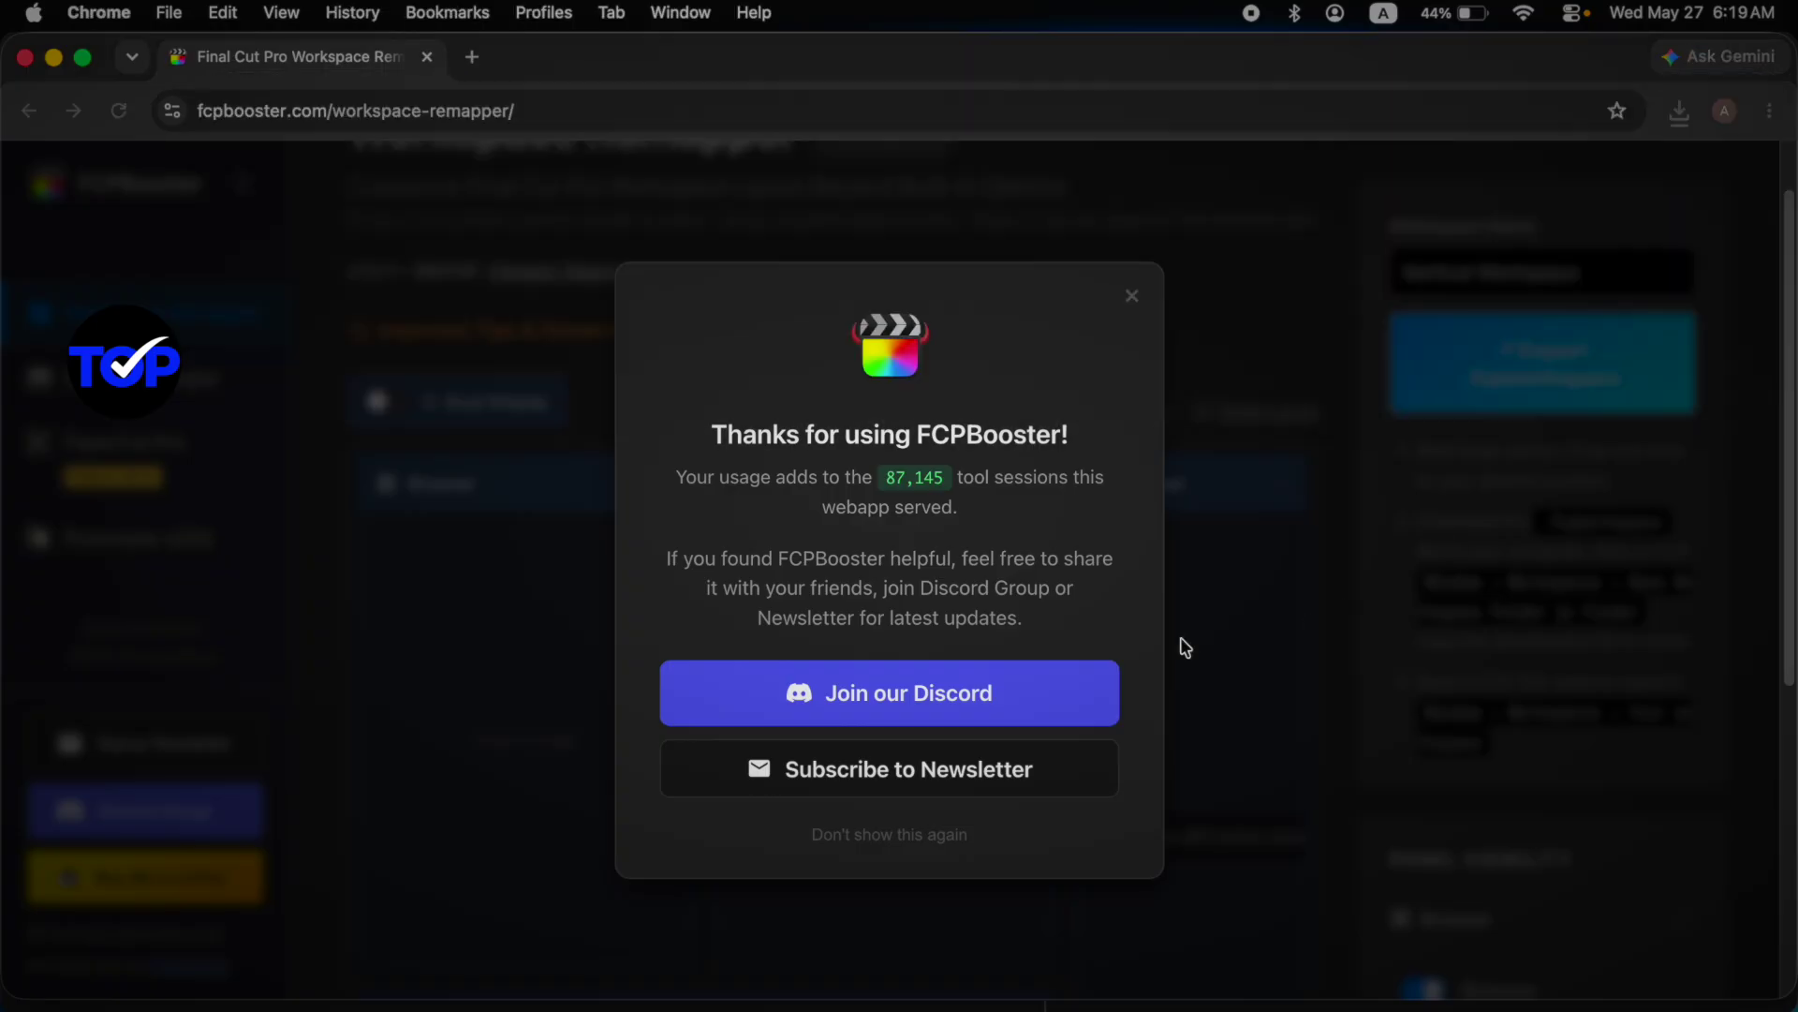
pyautogui.click(1135, 302)
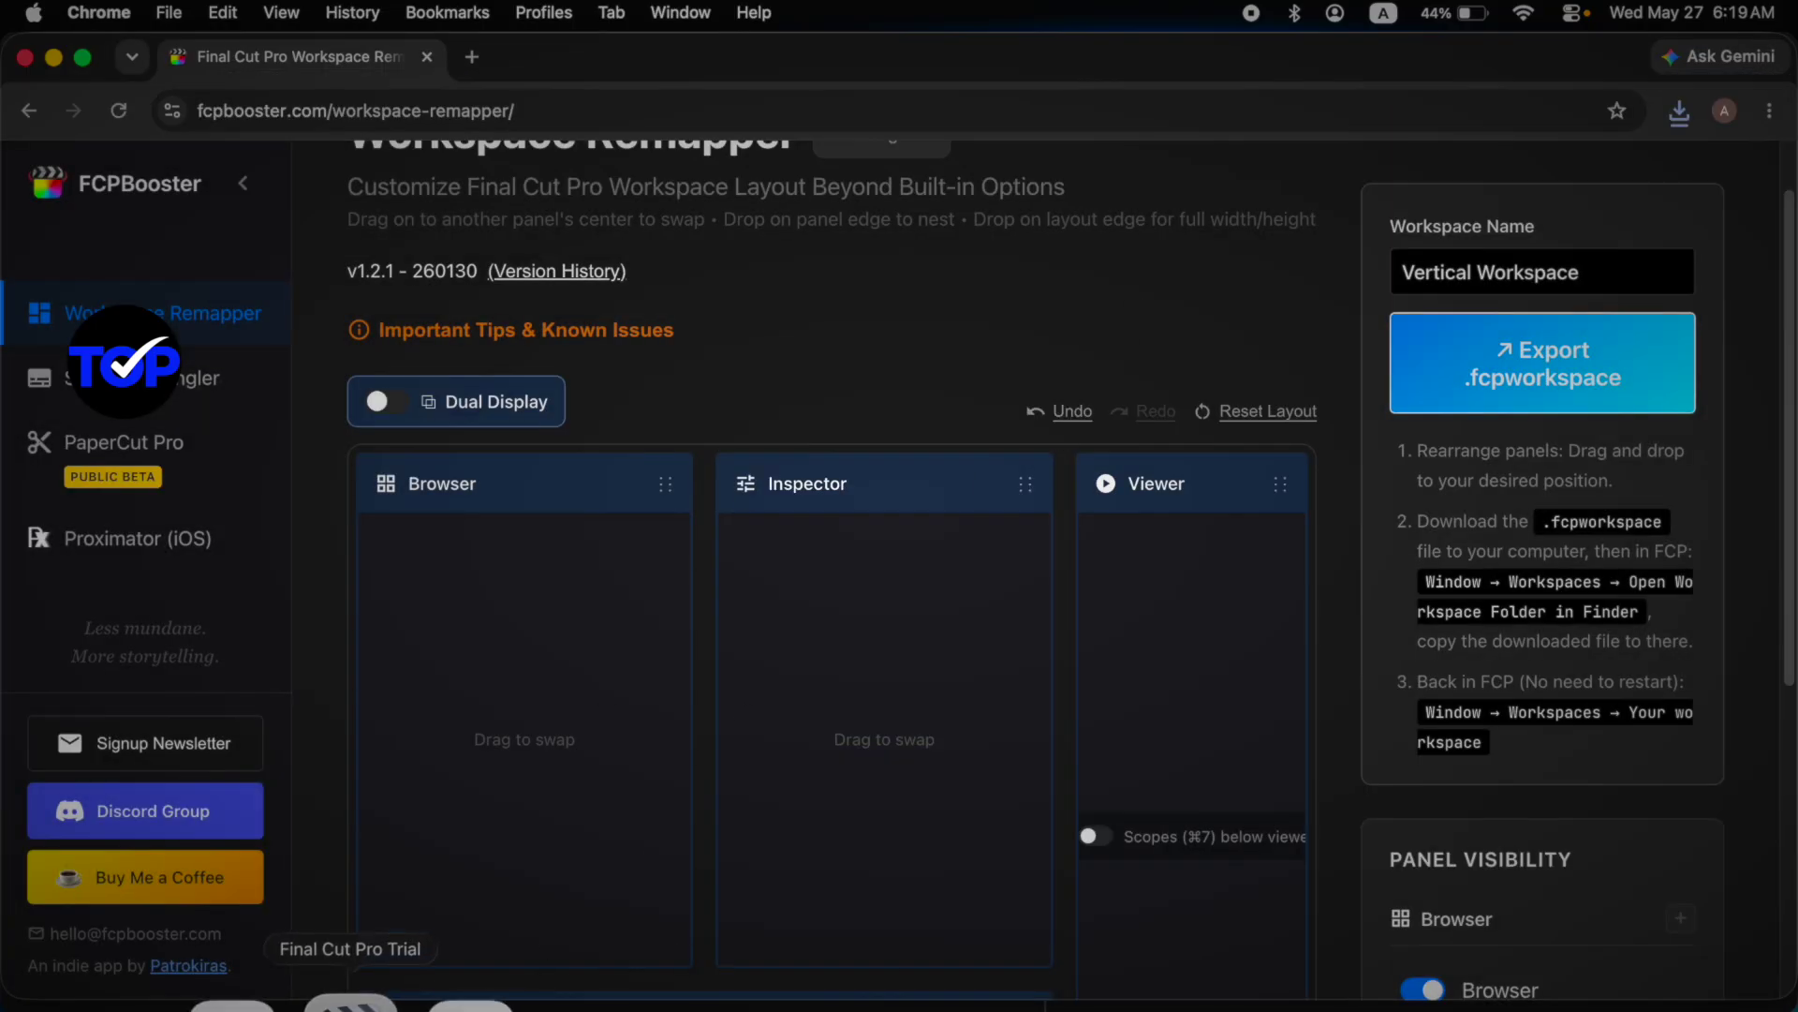
# Step: Switch back to Final Cut Pro and open its workspace folder in Finder
pyautogui.click(353, 1000)
pyautogui.click(688, 13)
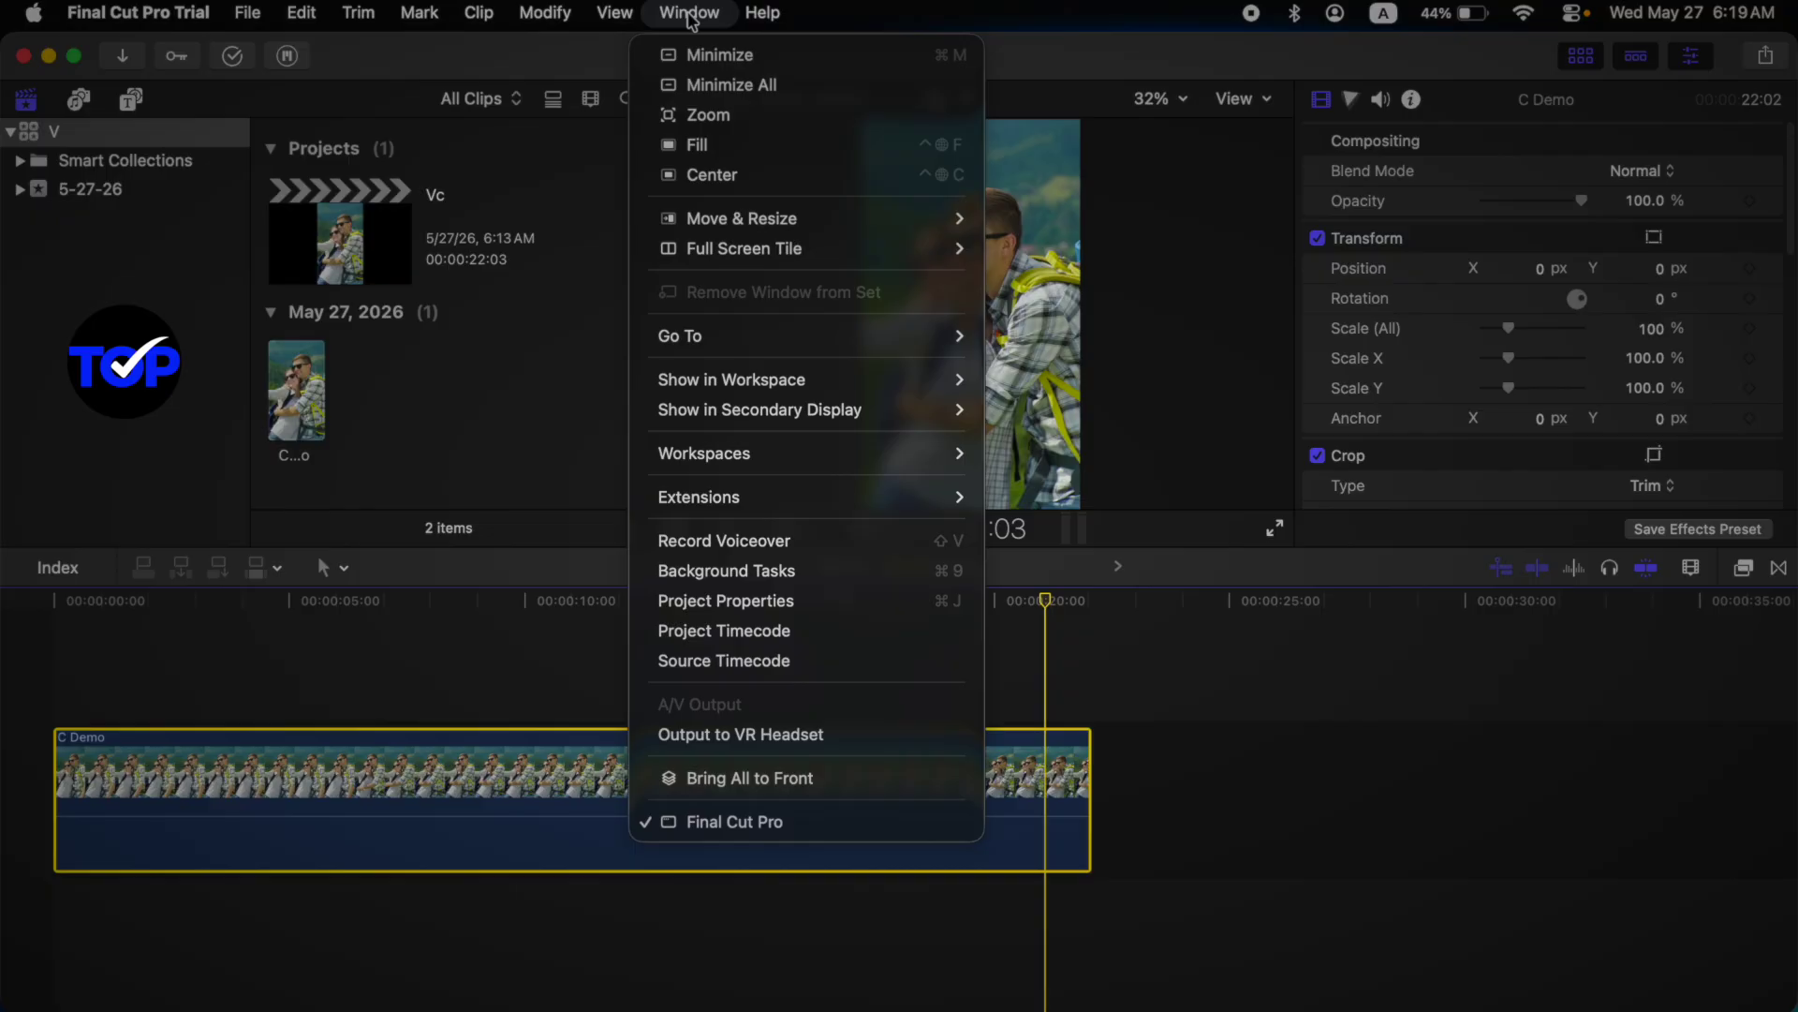
pyautogui.moveTo(947, 455)
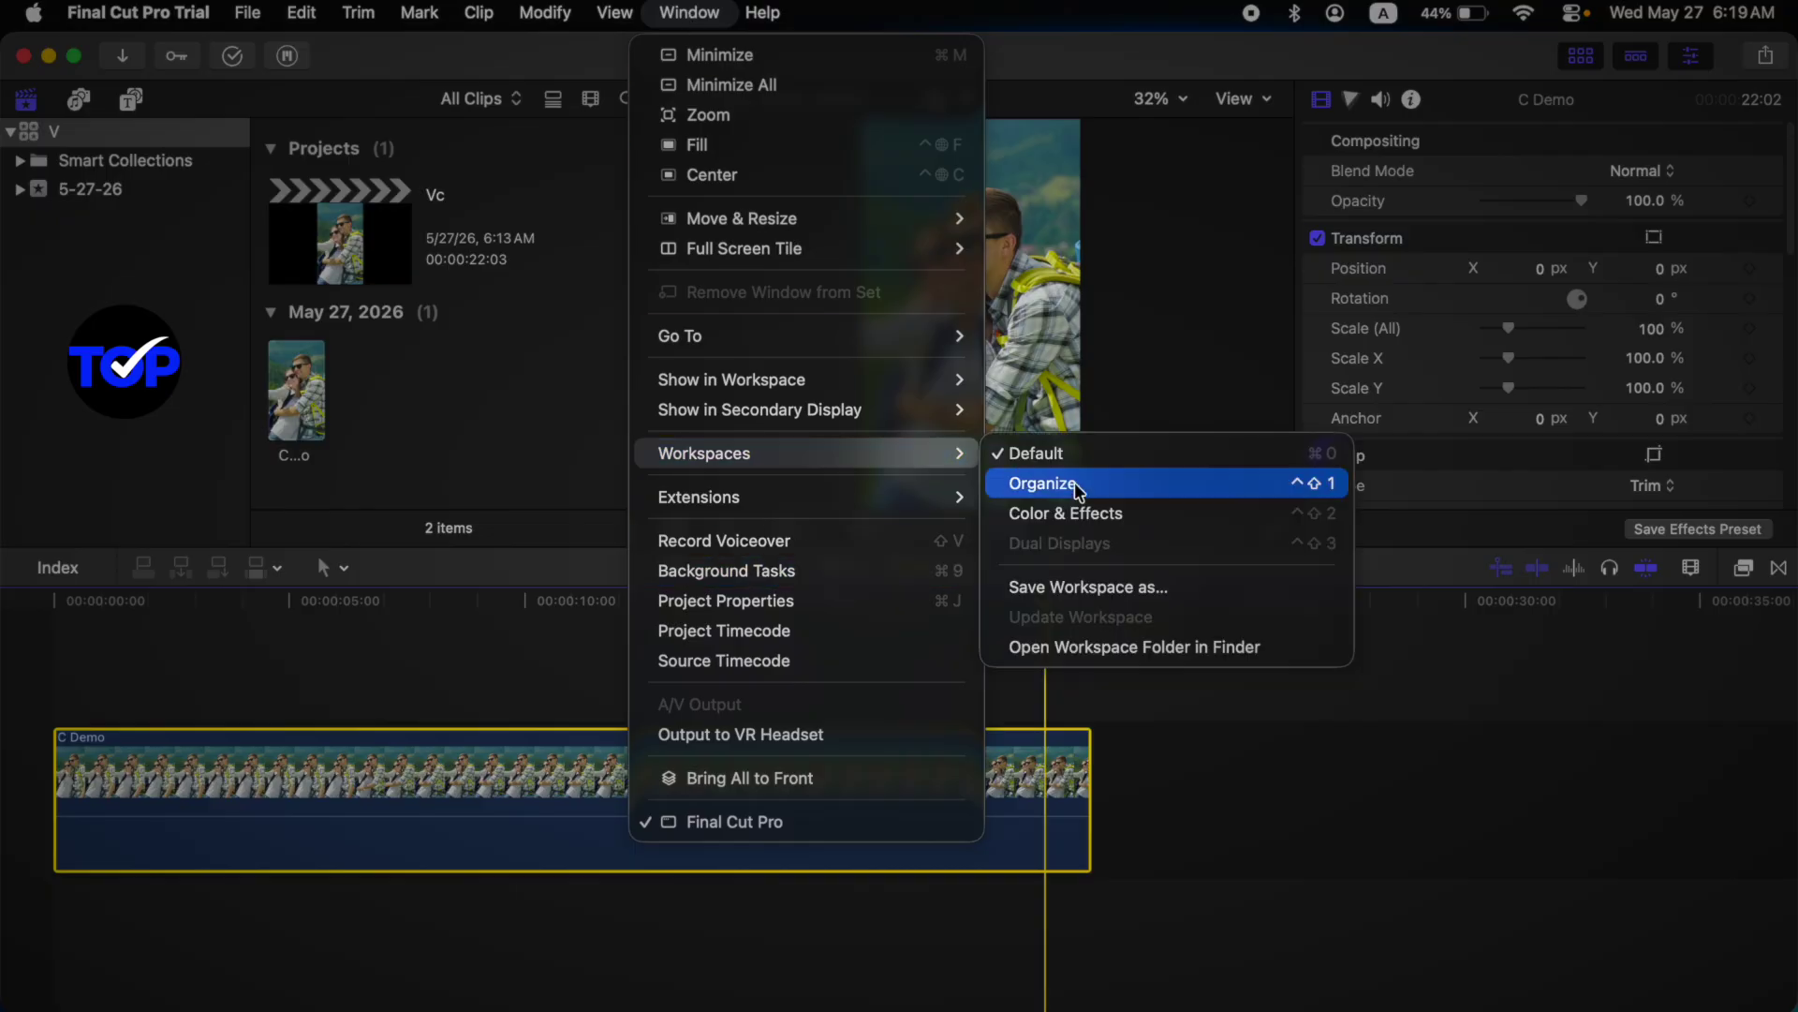
pyautogui.click(1229, 664)
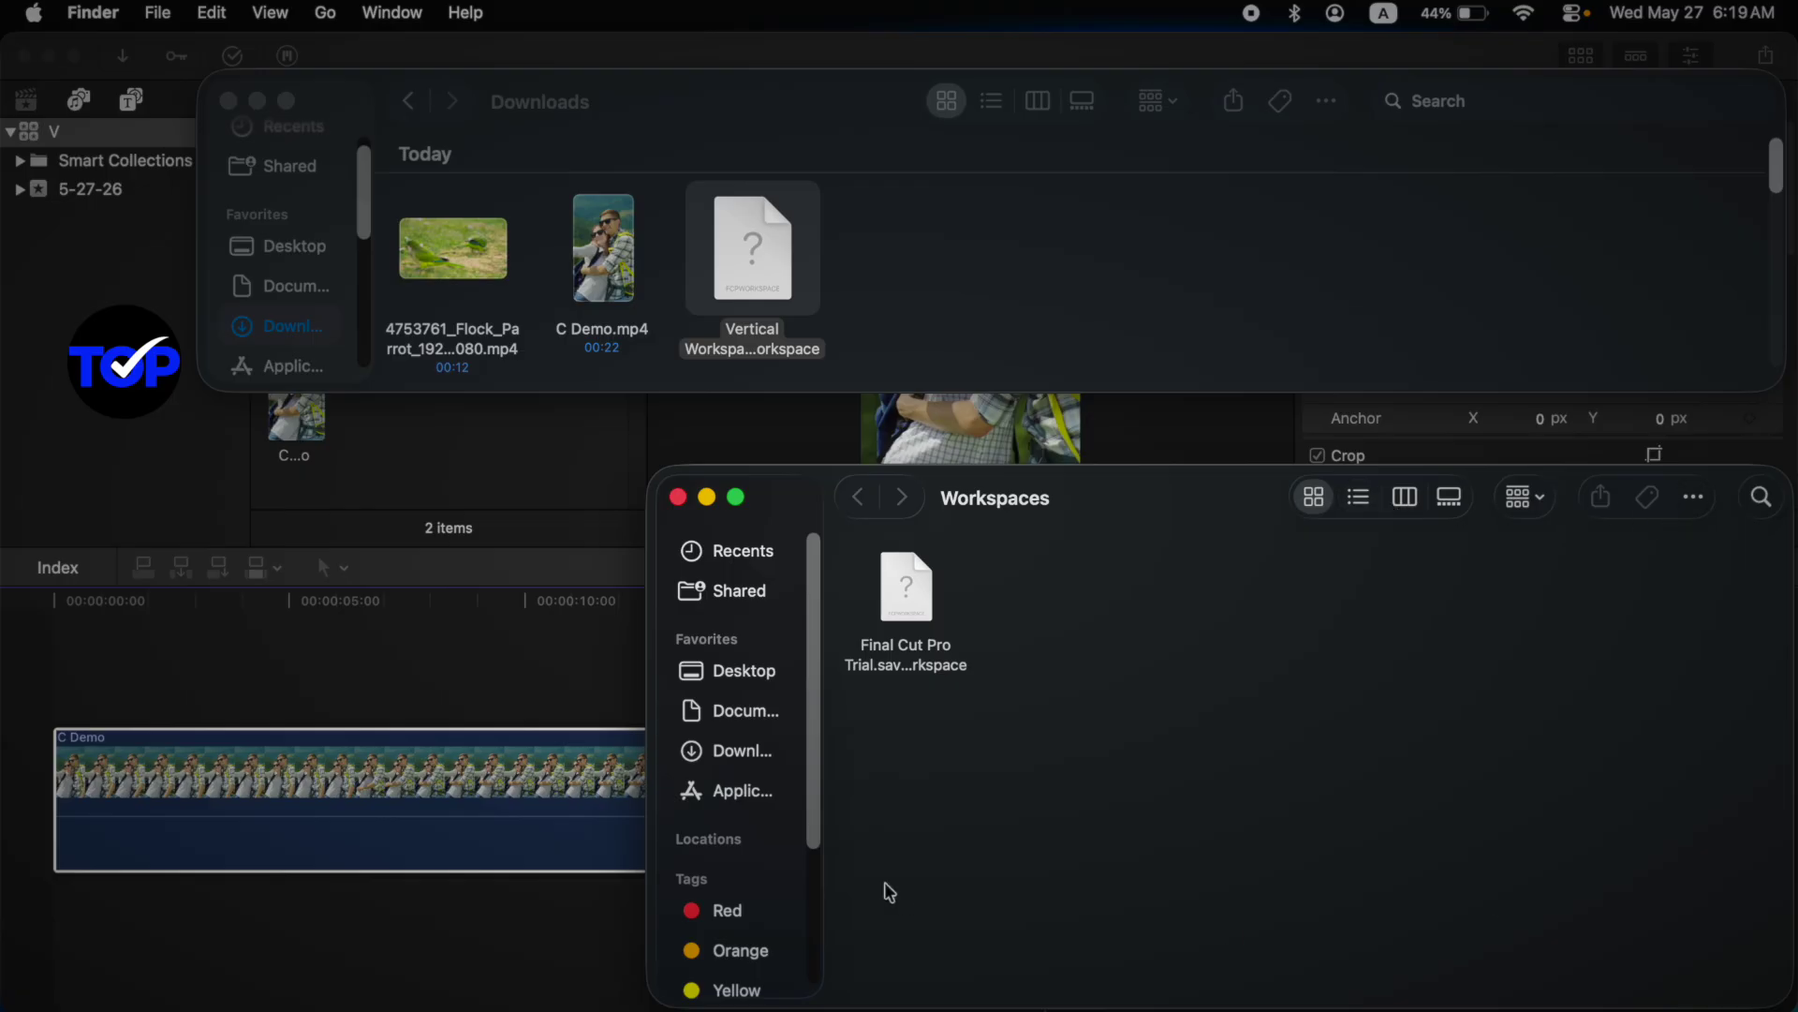
# Step: Move the Vertical Workspace file from Downloads into the Workspaces folder and close both Finder windows
pyautogui.click(742, 256)
pyautogui.moveTo(742, 257); pyautogui.dragTo(1021, 609)
pyautogui.click(1155, 609)
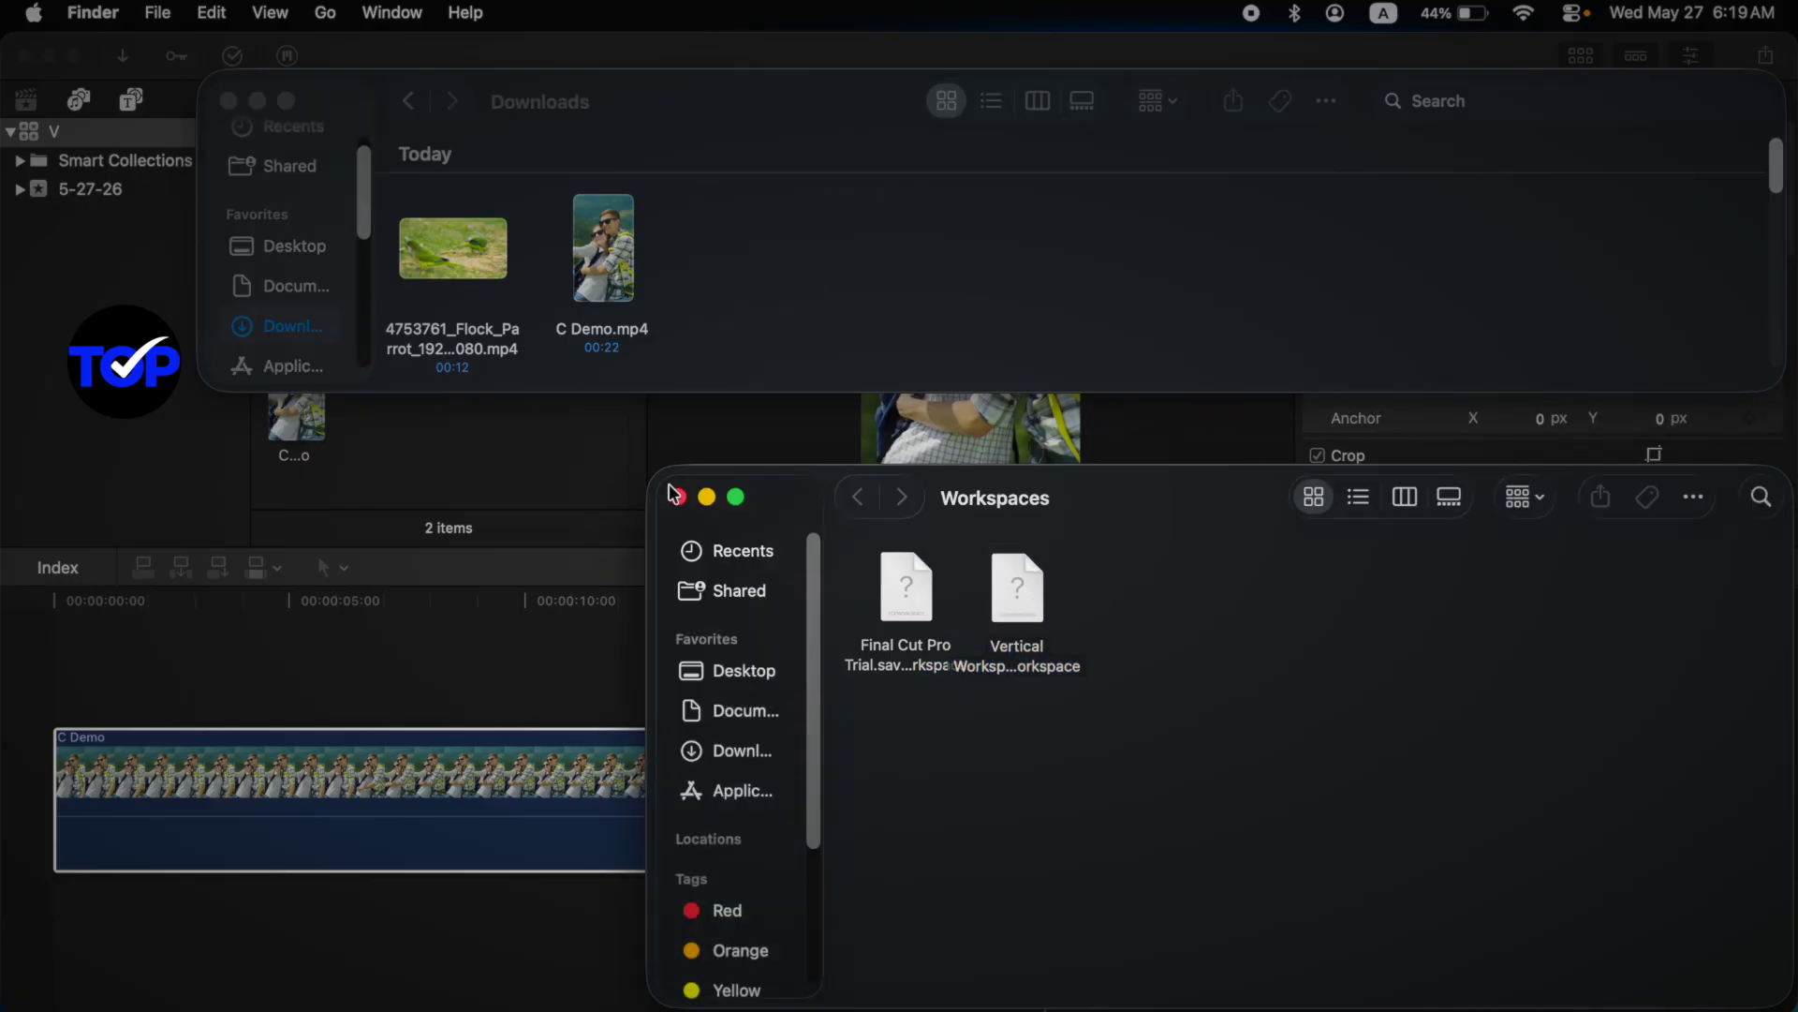
pyautogui.click(678, 497)
pyautogui.click(230, 102)
pyautogui.click(952, 710)
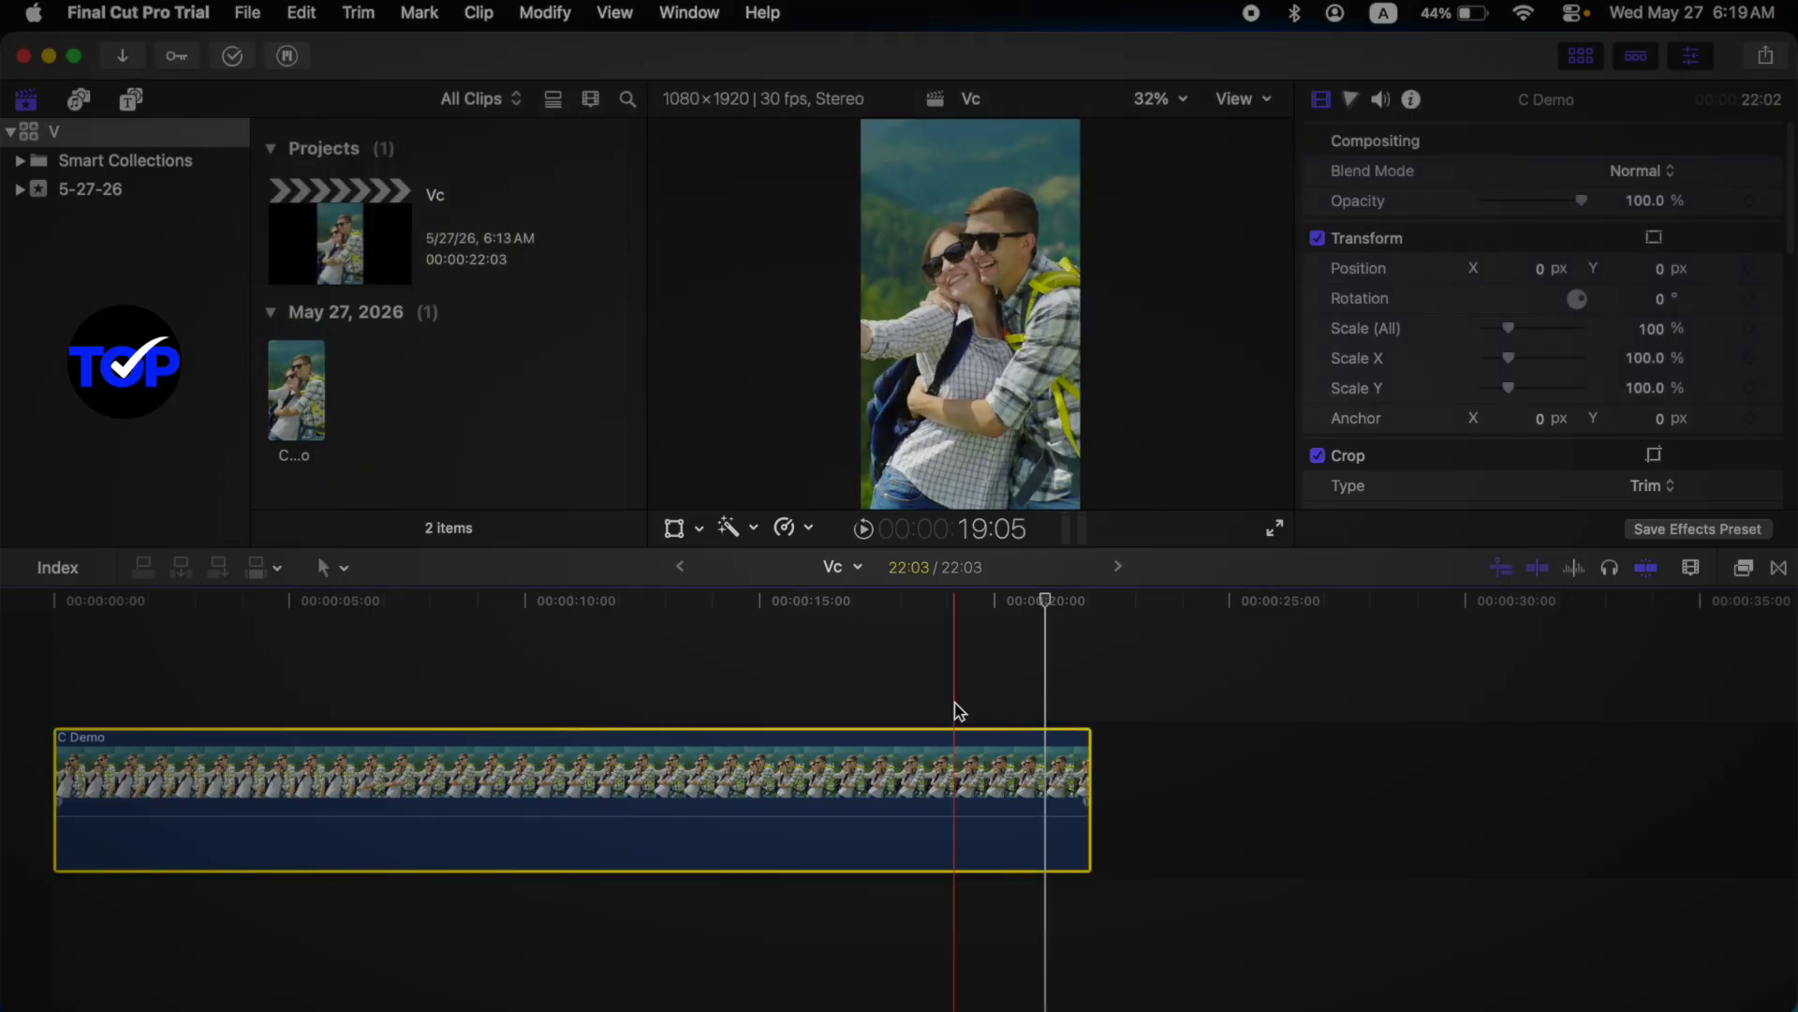
# Step: Apply the Vertical Workspace layout to the project window
pyautogui.click(712, 19)
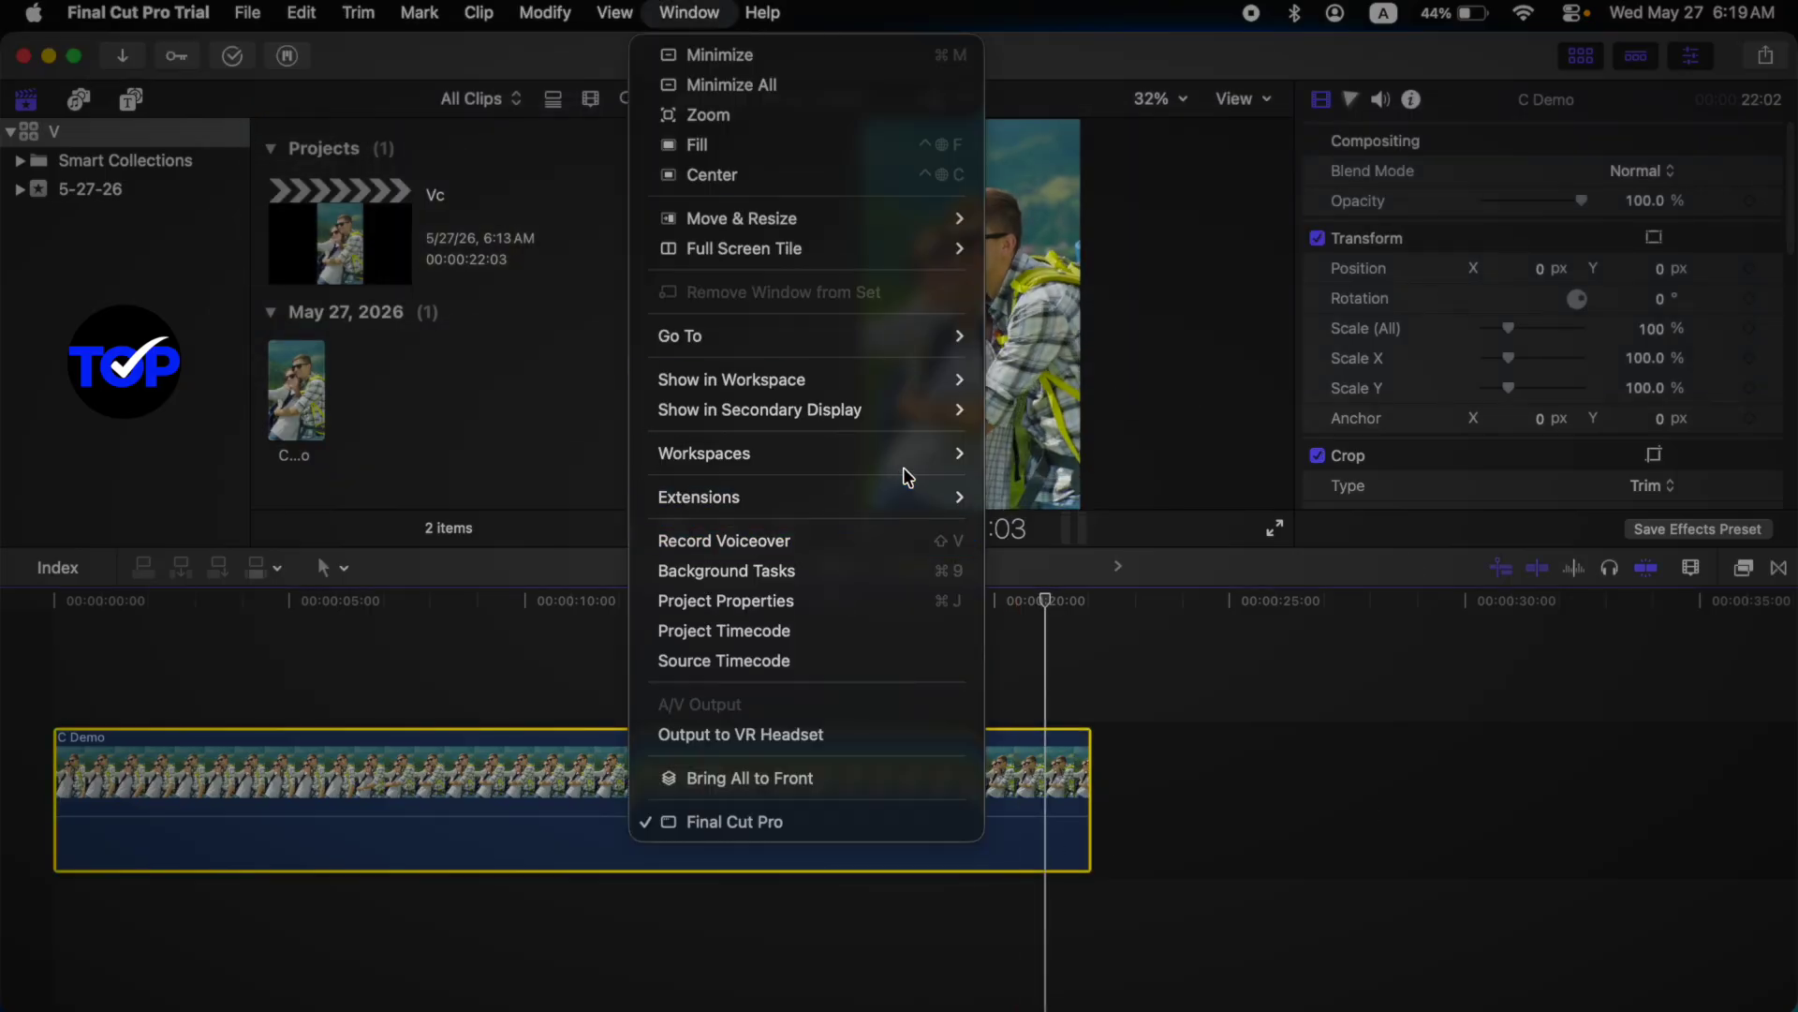
pyautogui.moveTo(953, 459)
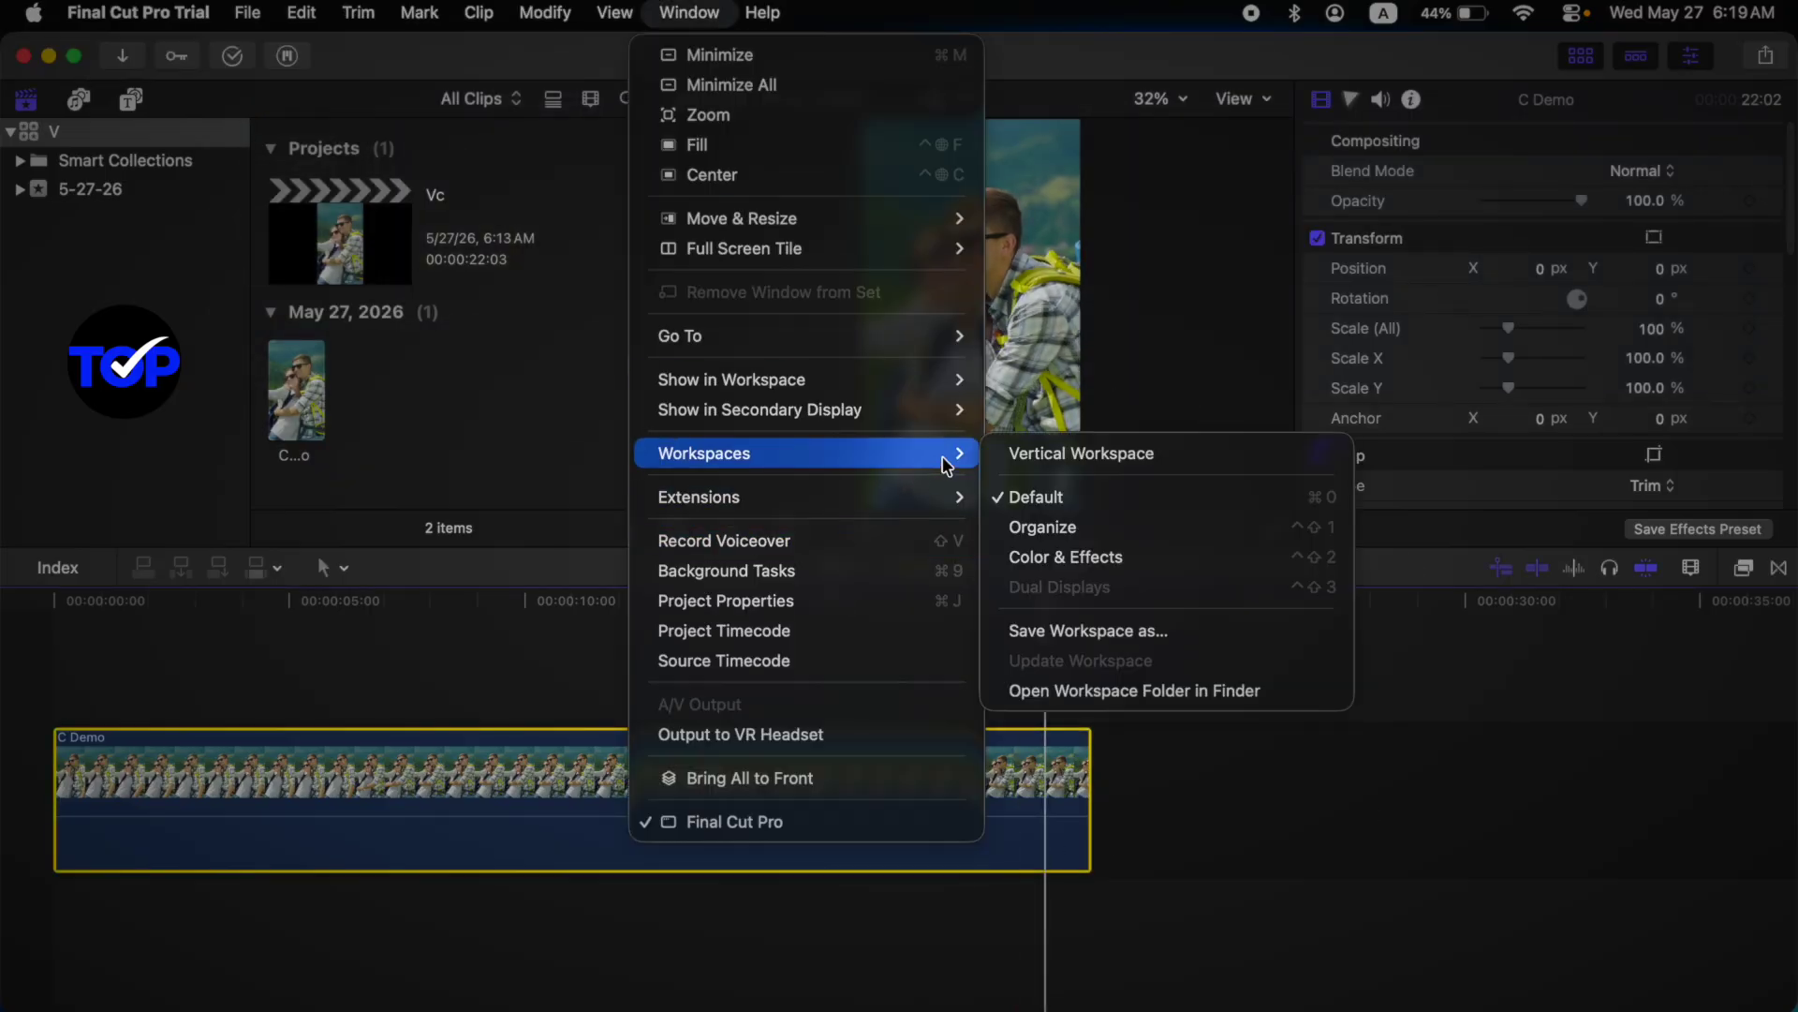
pyautogui.click(1128, 457)
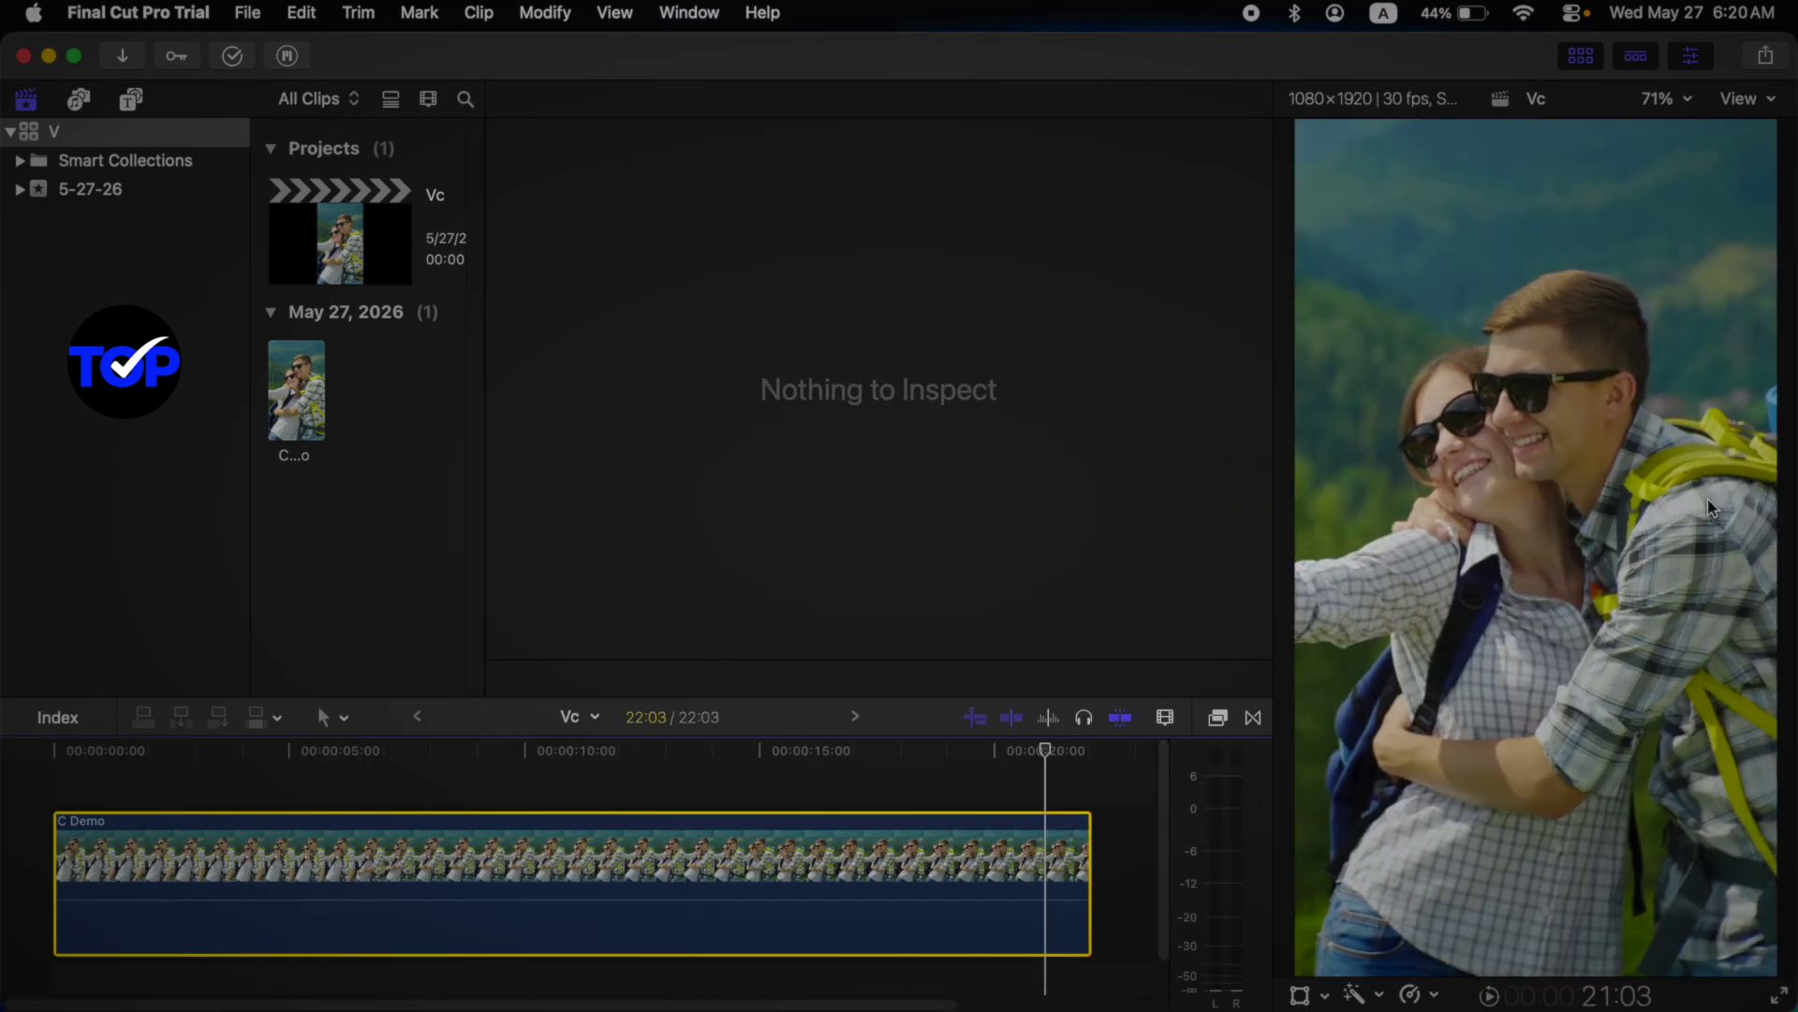